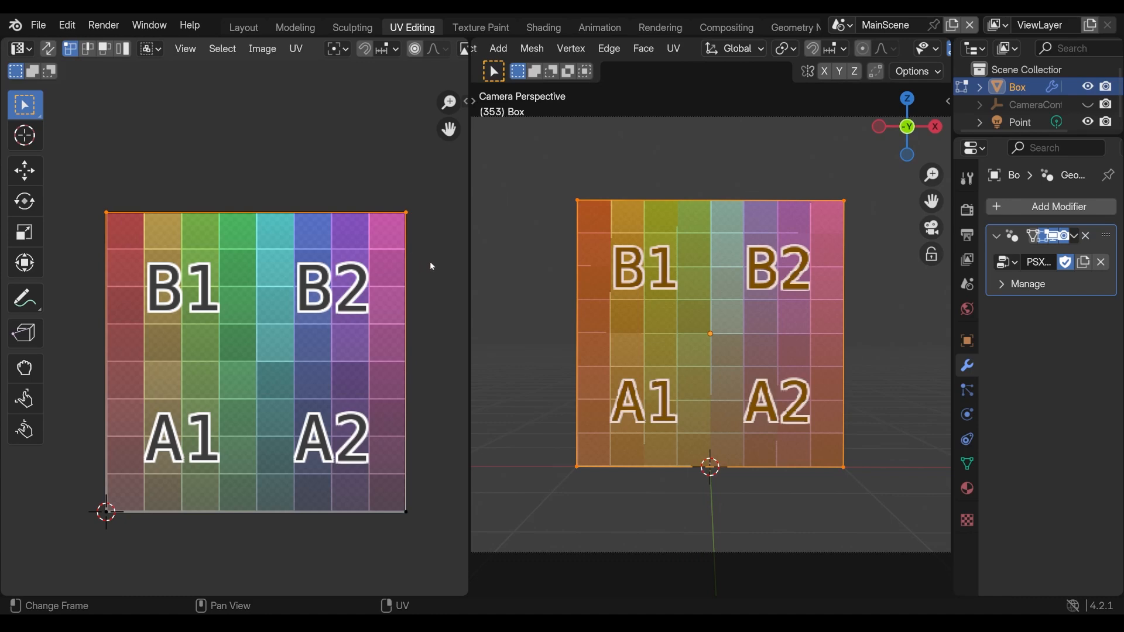
Scale the two upper UV vertices of the textured square inward to narrow its top edge.
left_click_drag(436, 270, 83, 180)
key("s")
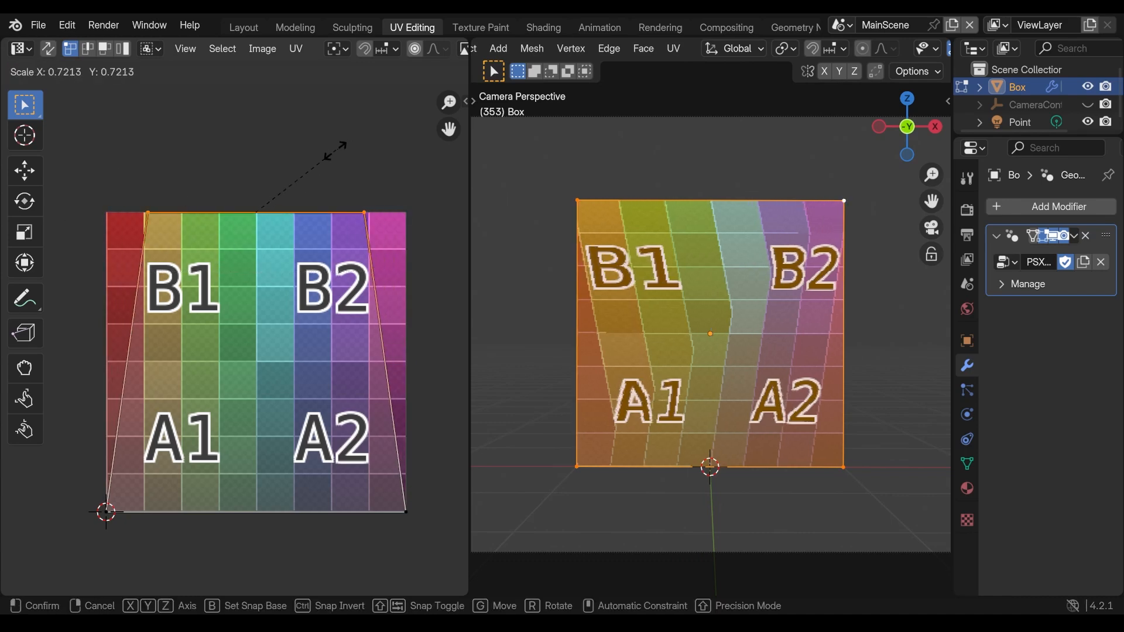
left_click(301, 183)
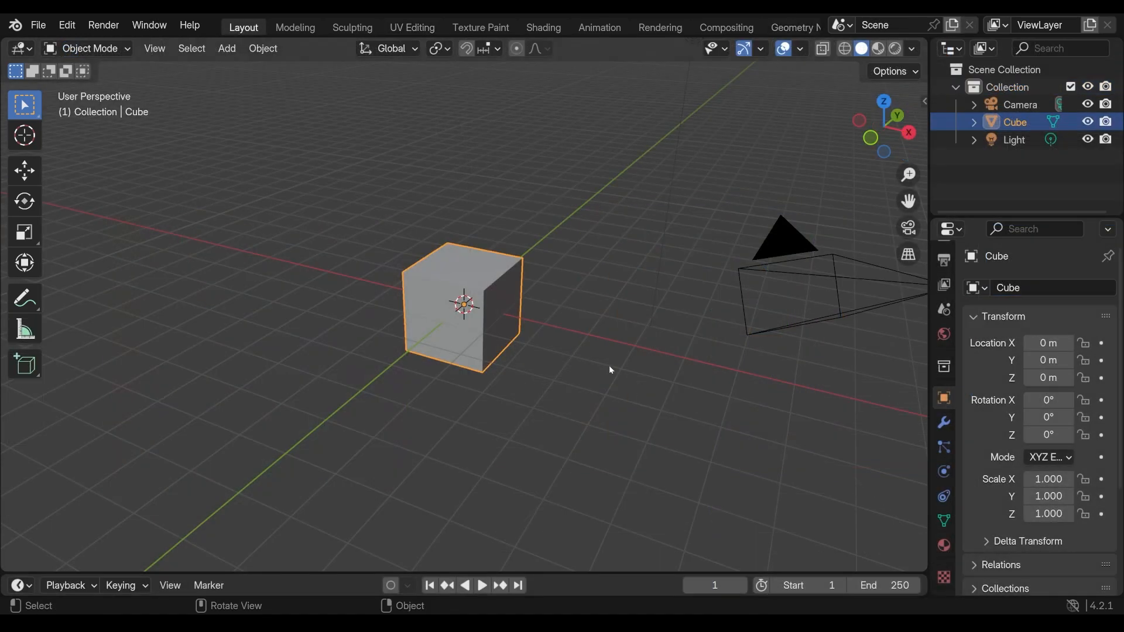
Rename the cube's material to Affine and widen the material properties area.
mouse_move(534, 330)
middle_mouse_down()
mouse_move(536, 349)
mouse_move(517, 345)
middle_mouse_up()
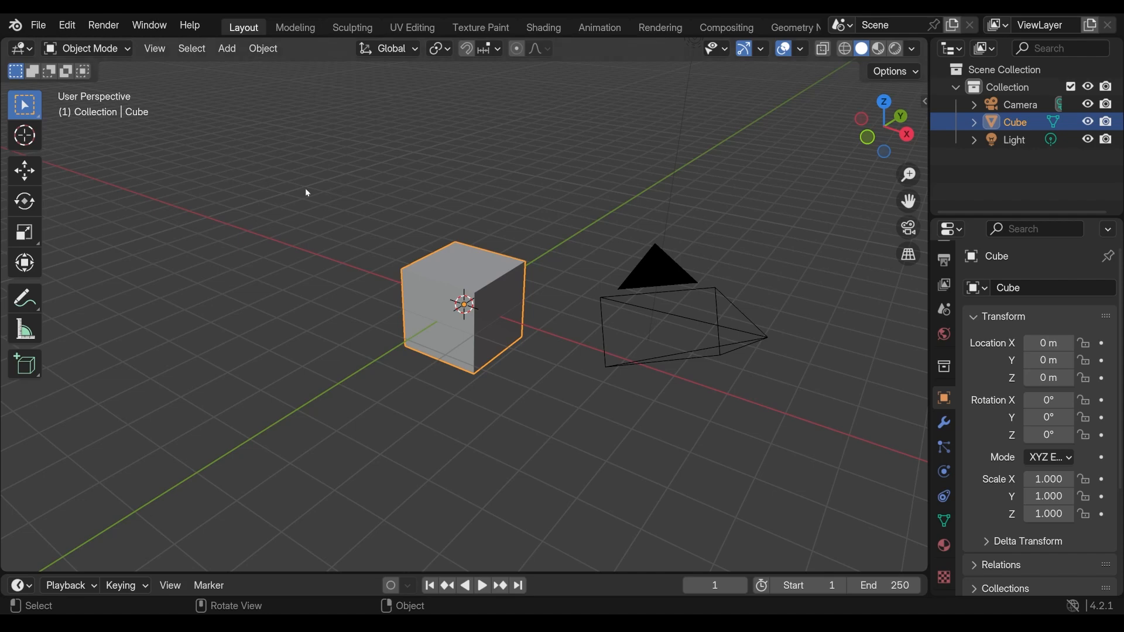
left_click_drag(631, 573, 631, 569)
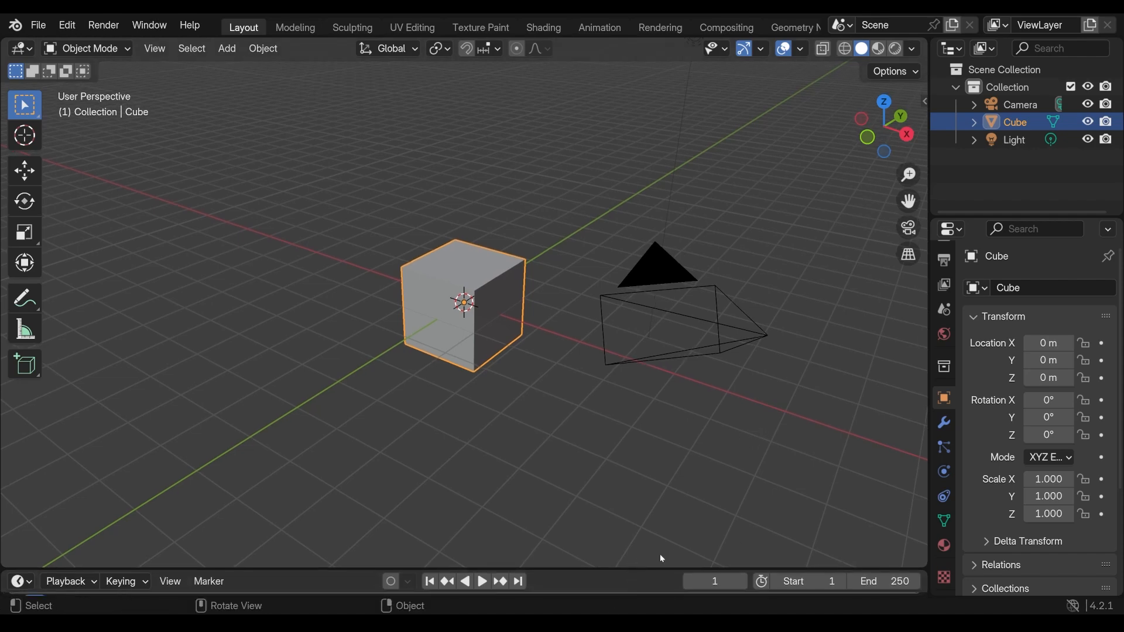
left_click(944, 546)
left_click_drag(927, 415, 877, 416)
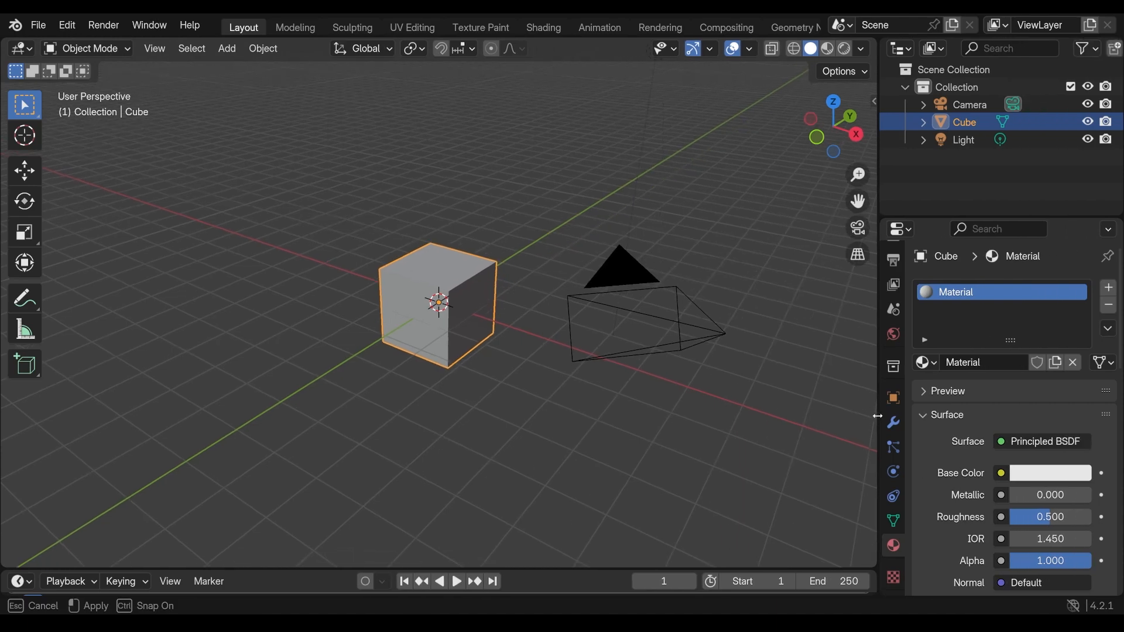
double_click(978, 362)
type("Affine")
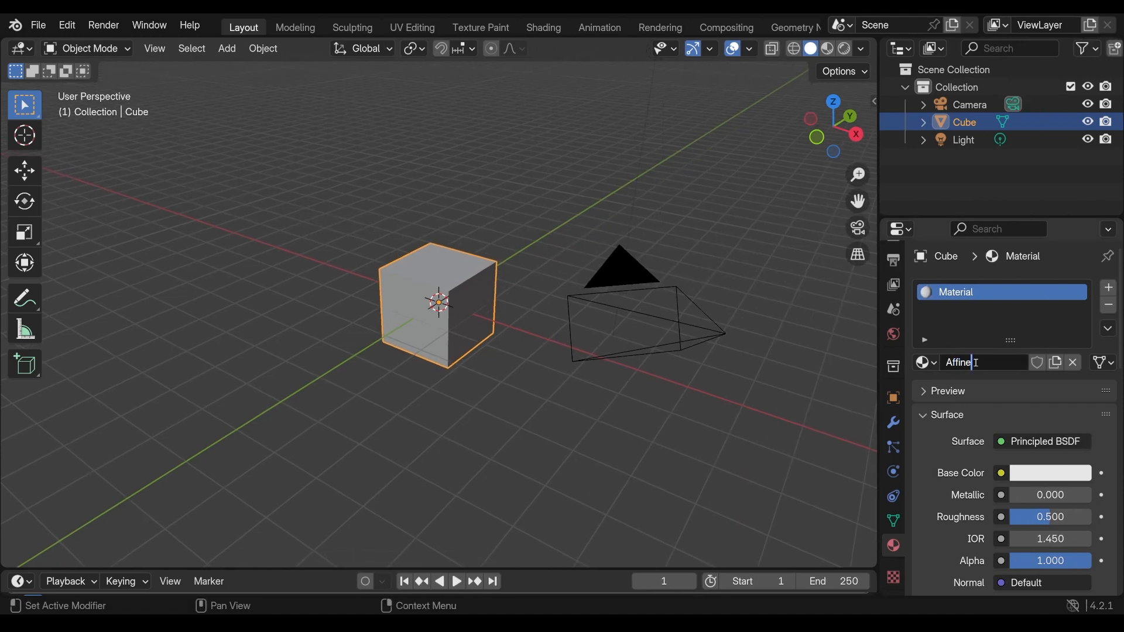
key("Return")
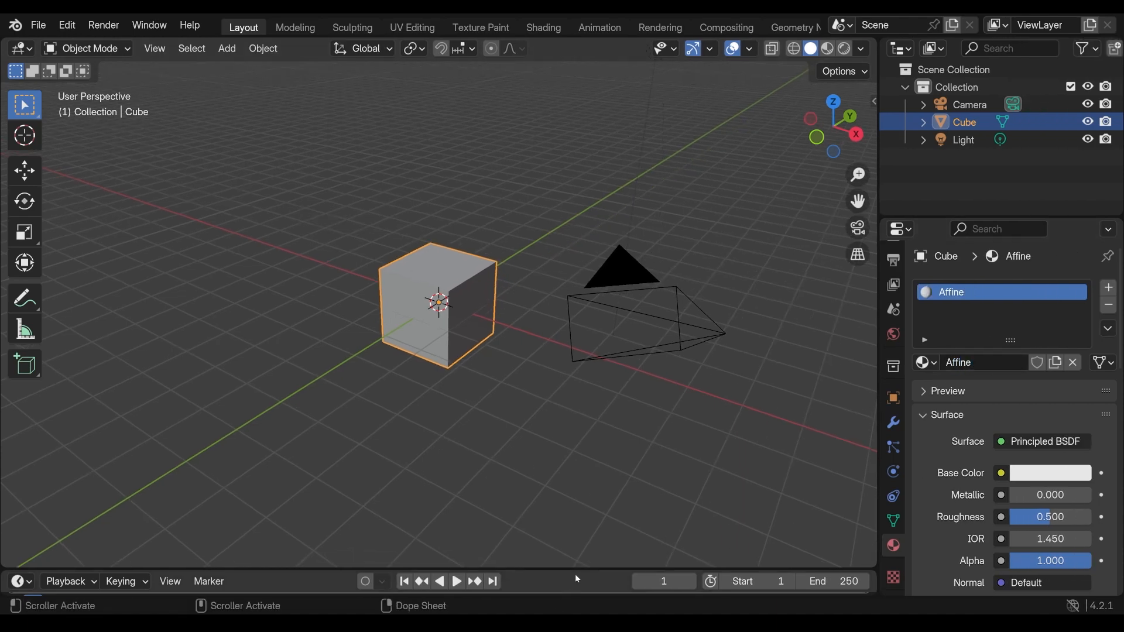
Enlarge the timeline area below the 3D viewport and change it to a Shader Editor.
left_click_drag(576, 568, 609, 256)
left_click(20, 269)
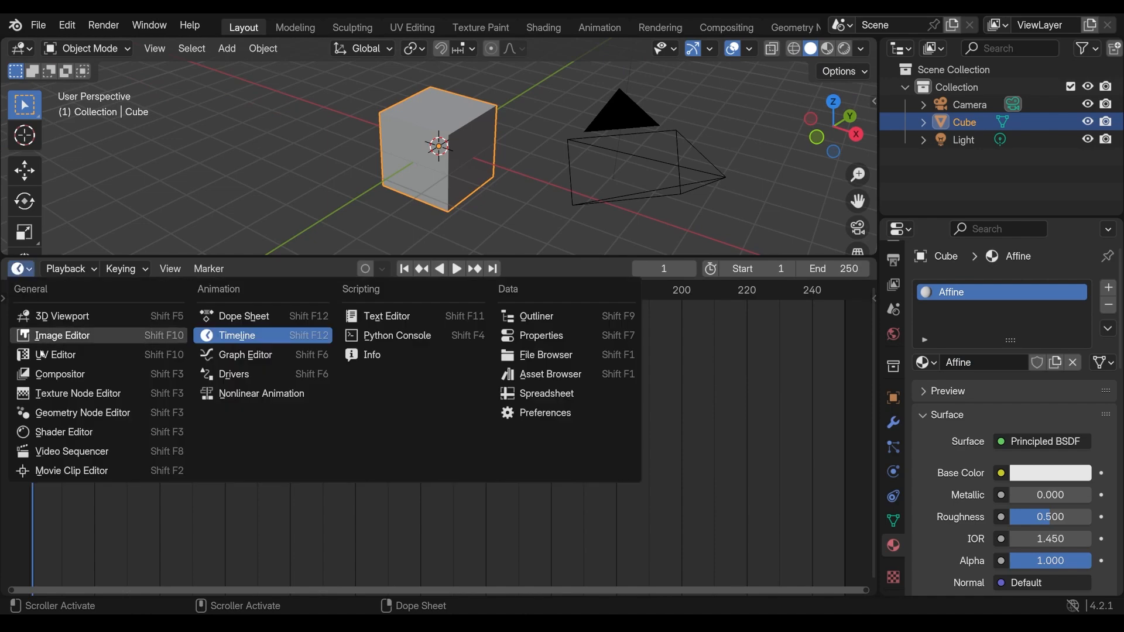
left_click(47, 431)
Add an Image Texture node beside the Principled BSDF node in the Affine material.
key("shift+a")
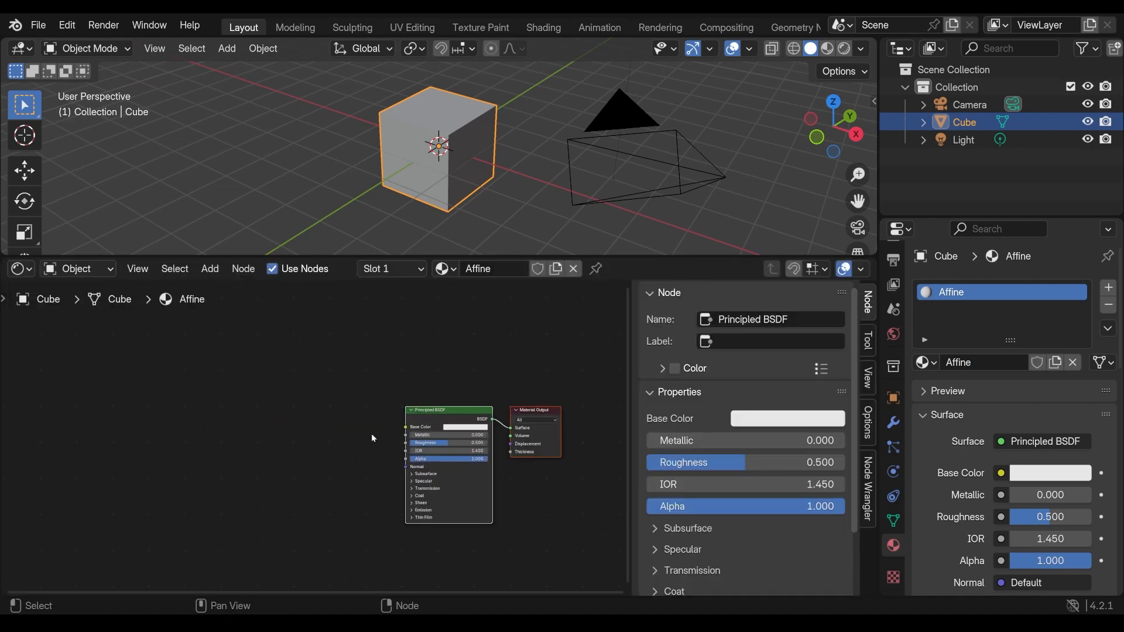
type("iam")
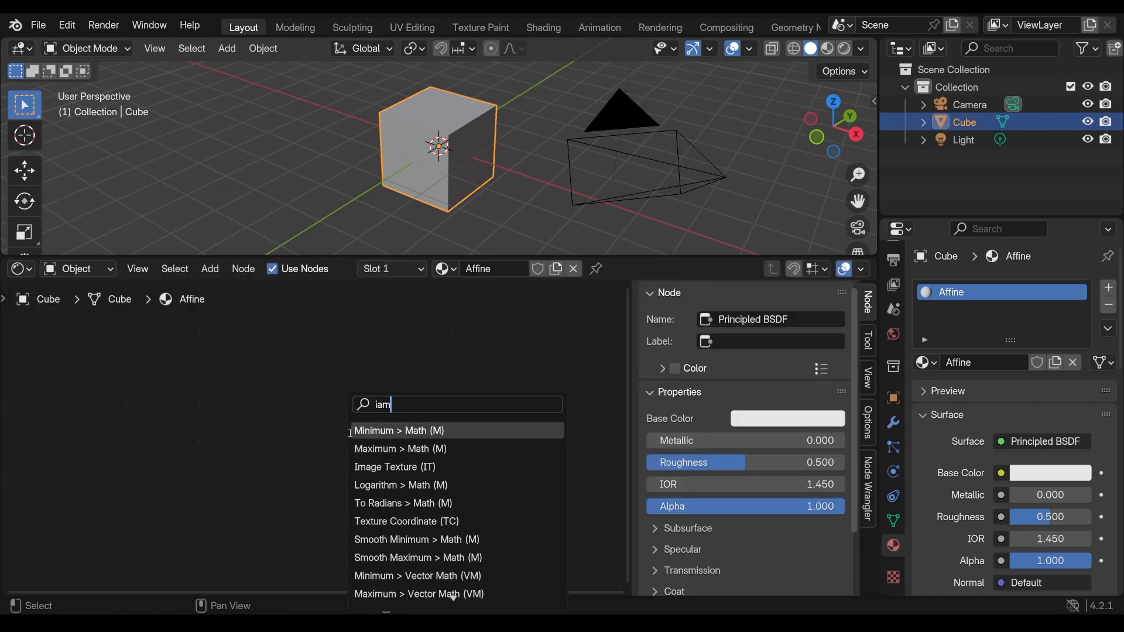
key("BackSpace")
key("BackSpace")
type("ma")
left_click(363, 430)
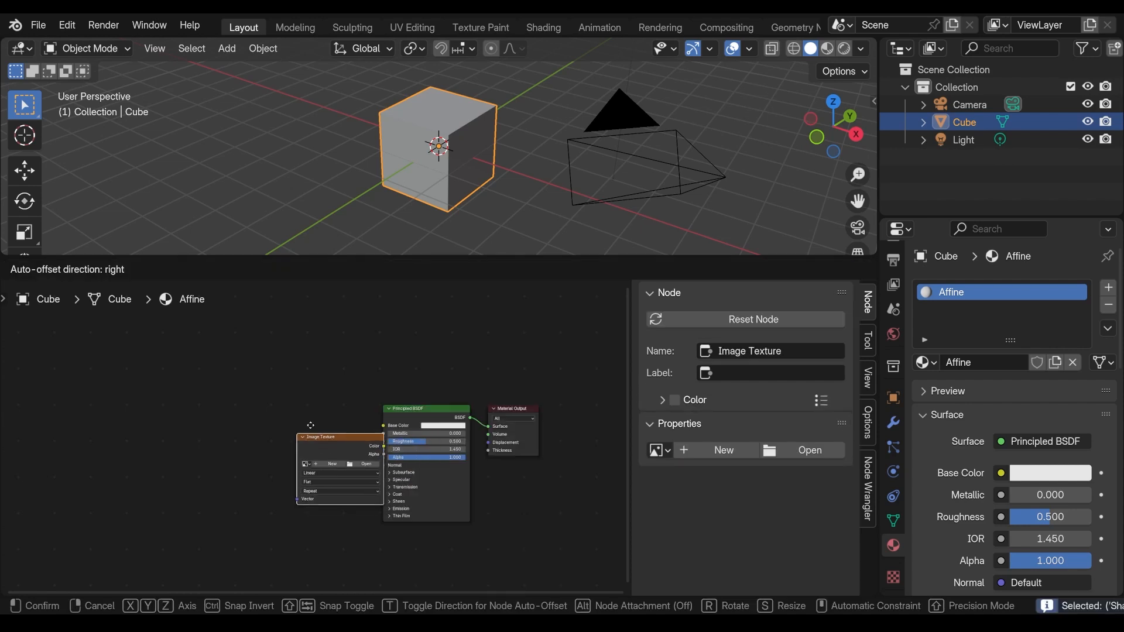
left_click(276, 410)
Create a new Color Grid image in the Image Texture node and link its Color output to Base Color.
scroll(275, 421, "up", 2)
left_click(275, 437)
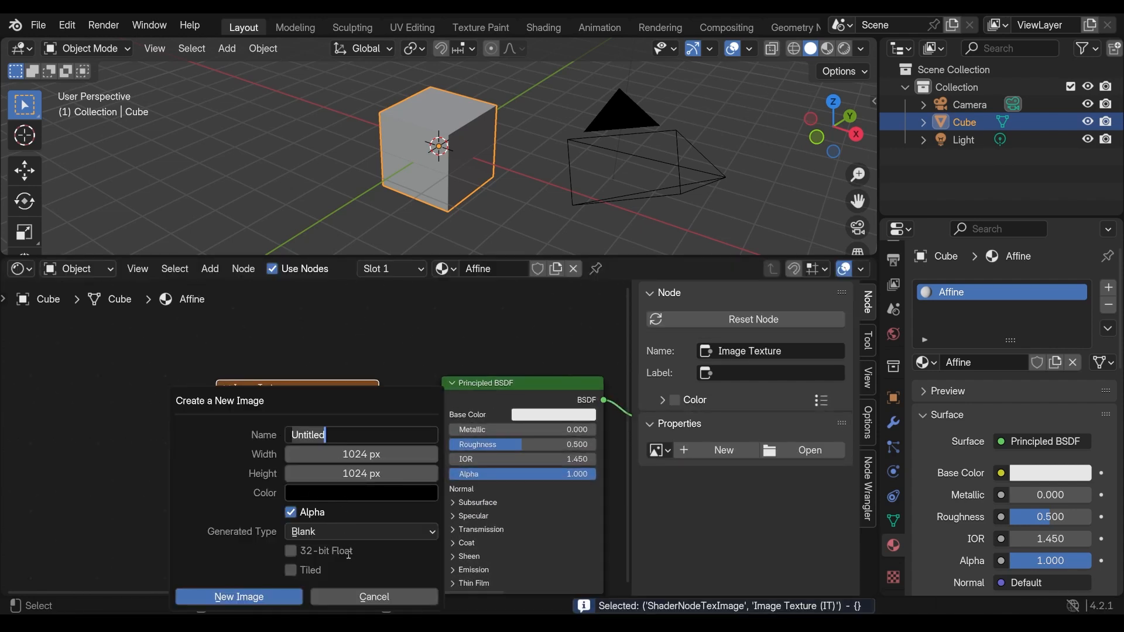
left_click(349, 531)
left_click(339, 588)
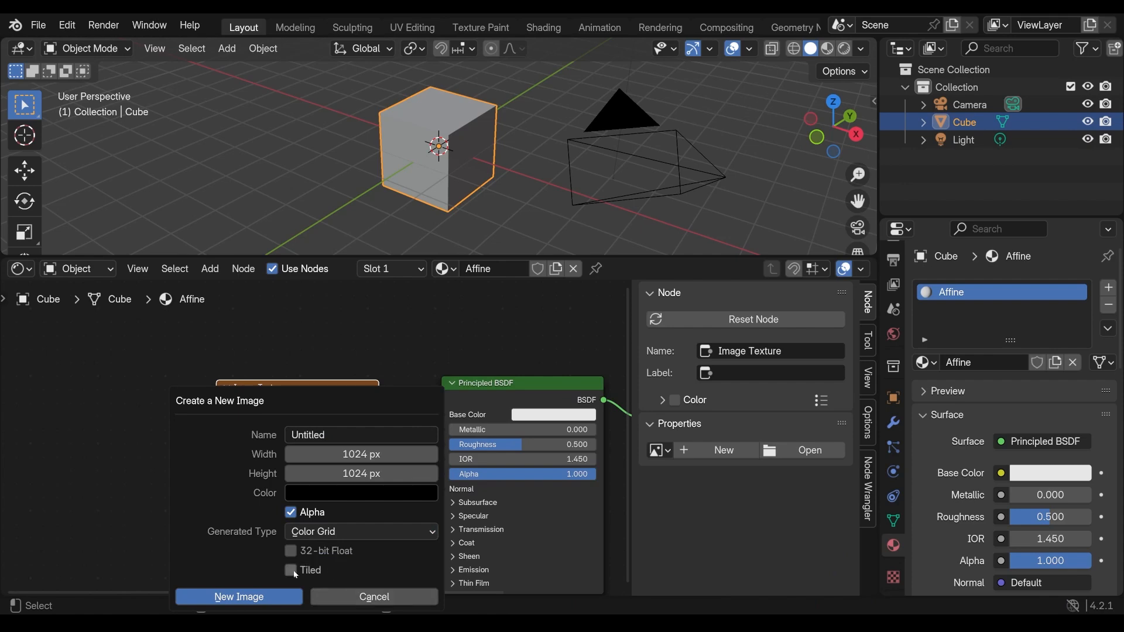
left_click(252, 597)
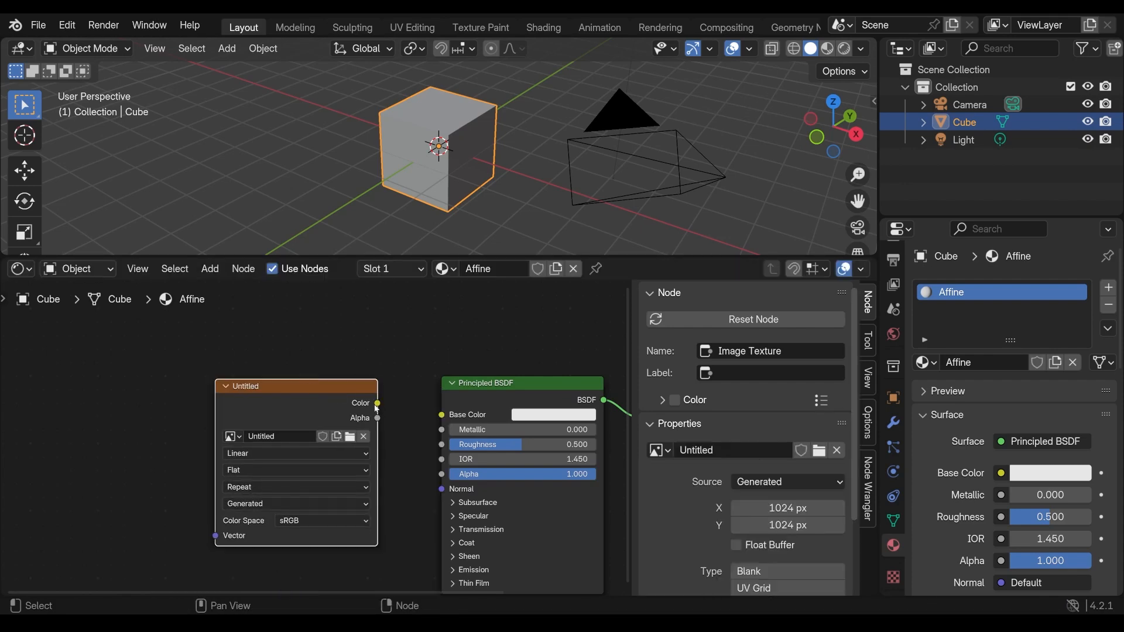
left_click_drag(377, 405, 441, 415)
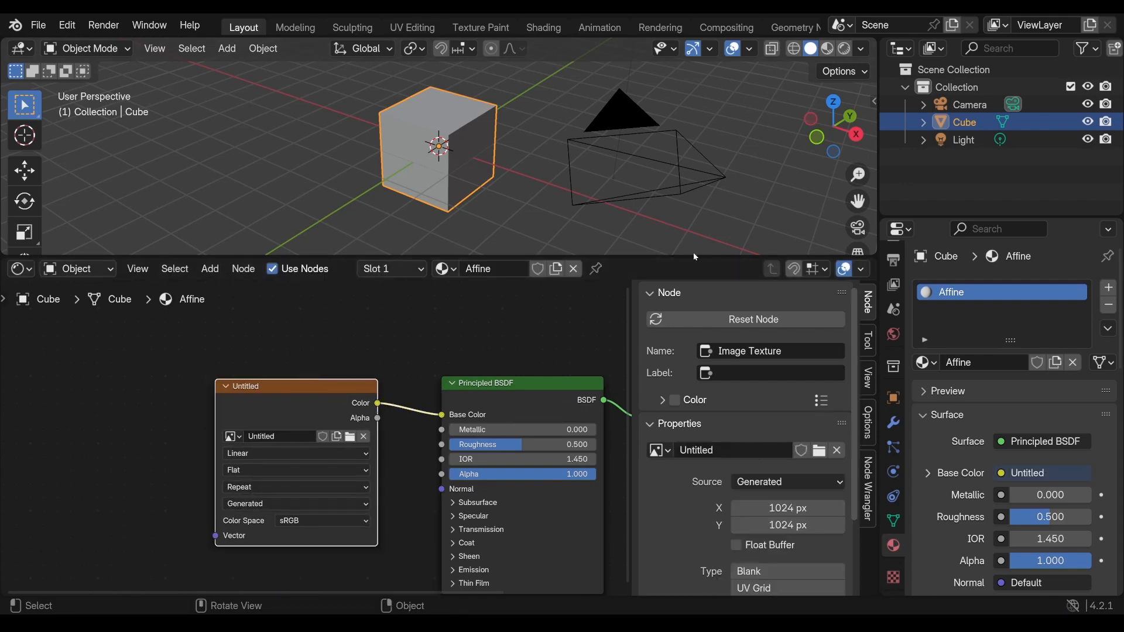
Enlarge the 3D viewport and display the cube with Material Preview shading.
left_click_drag(697, 258, 696, 346)
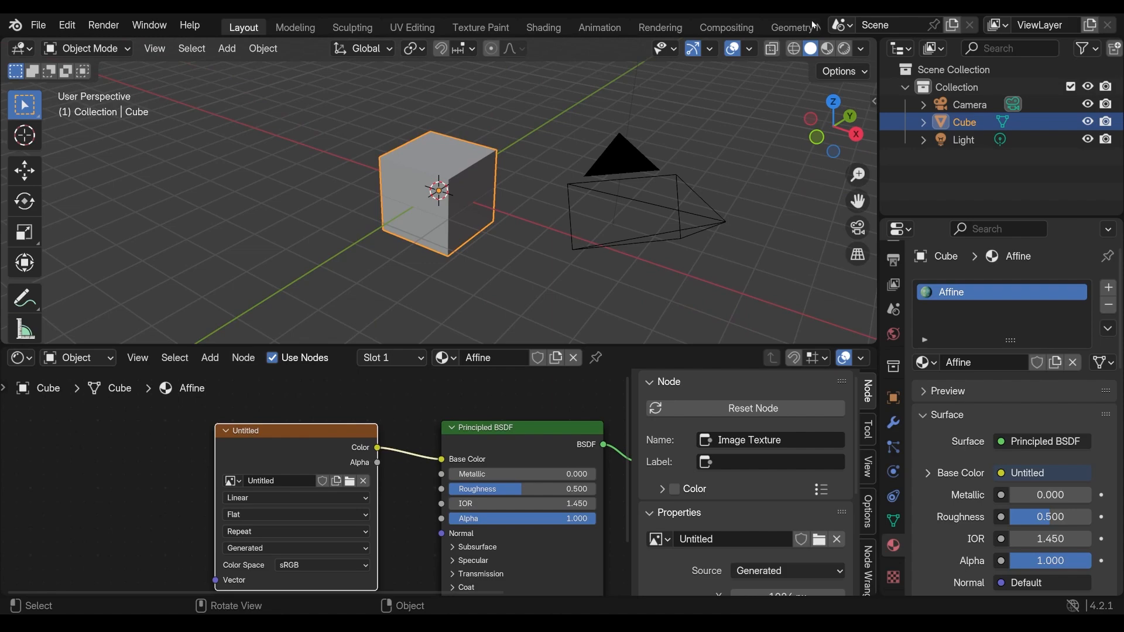
left_click(826, 48)
middle_click_drag(511, 252, 466, 236)
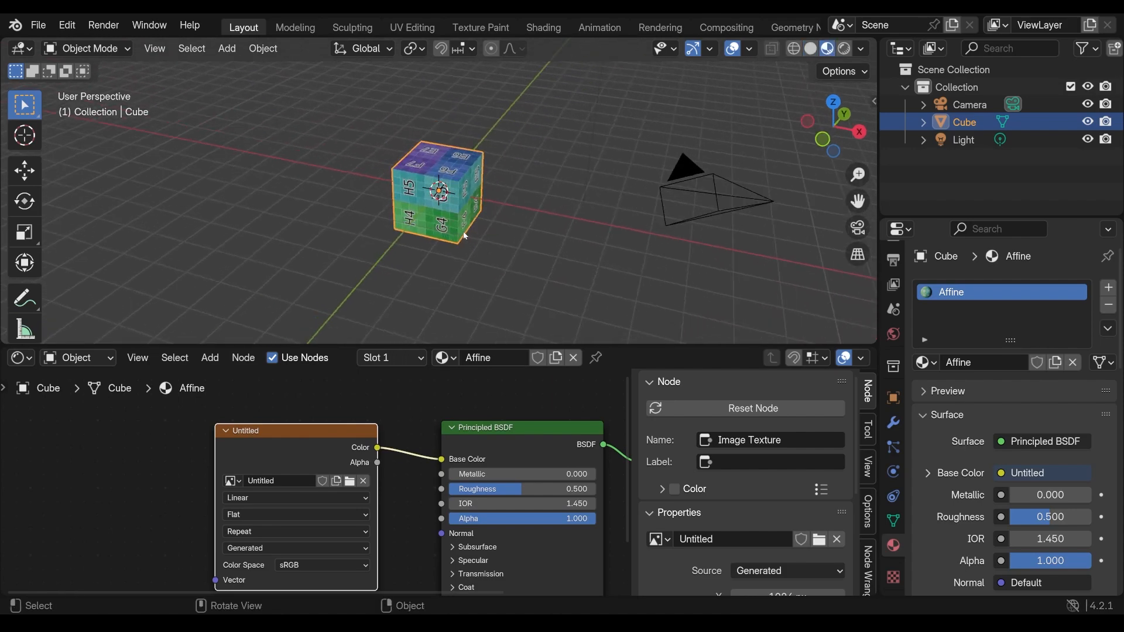
scroll(465, 236, "up", 5)
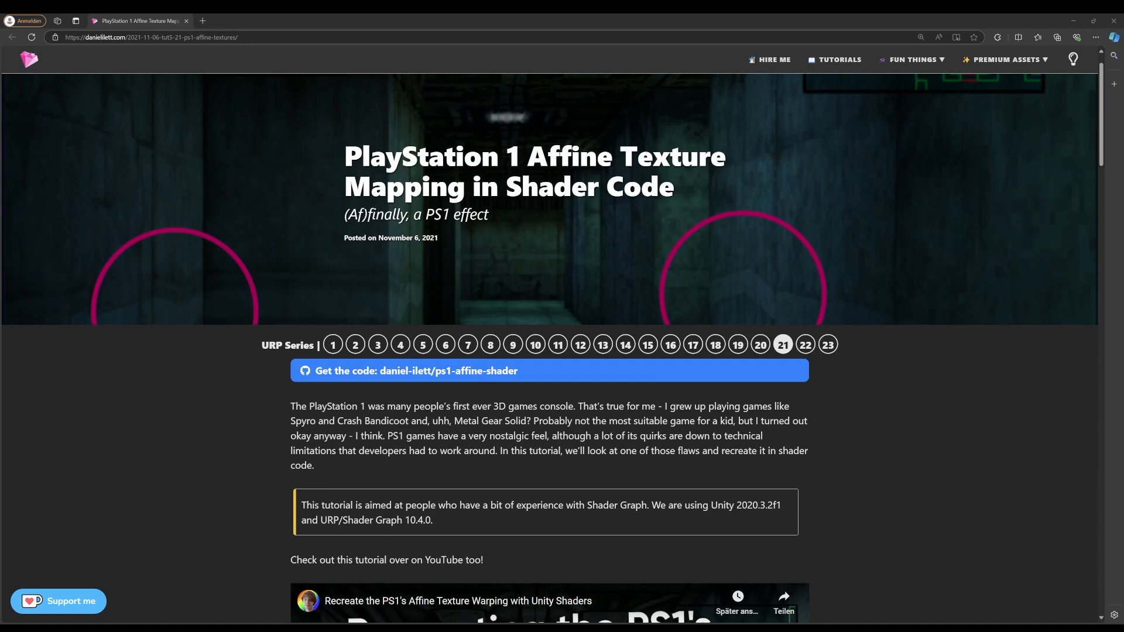
Switch to the browser and read the PlayStation 1 affine texture mapping article's section on how the PS1 handles textures.
scroll(1106, 167, "down", 7)
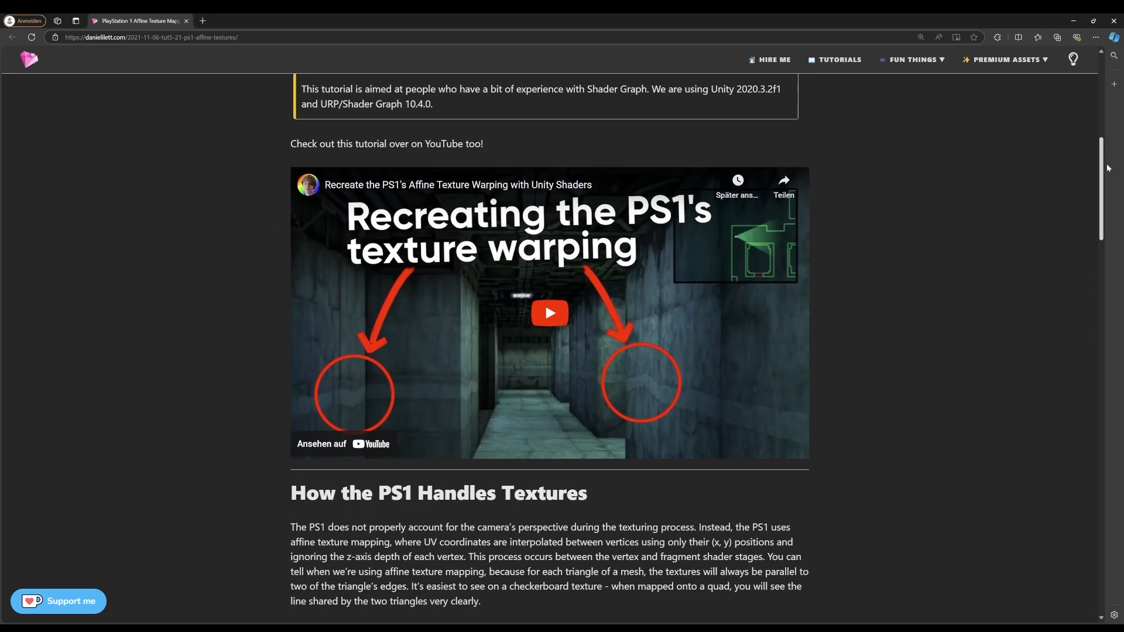
left_click_drag(1107, 168, 1117, 239)
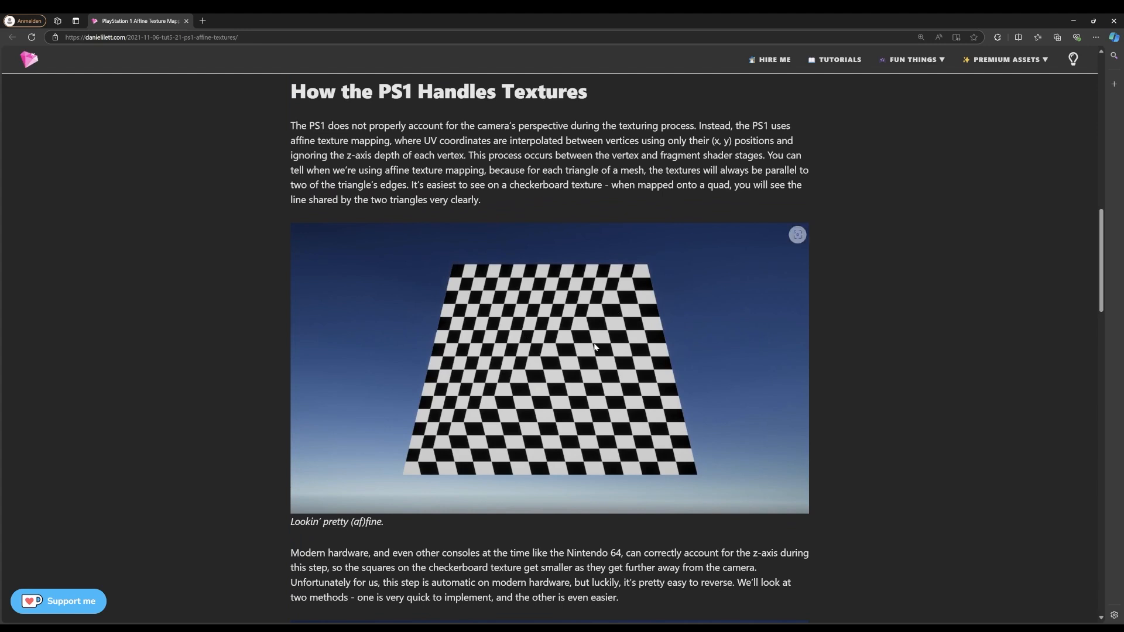
left_click_drag(1103, 228, 1096, 427)
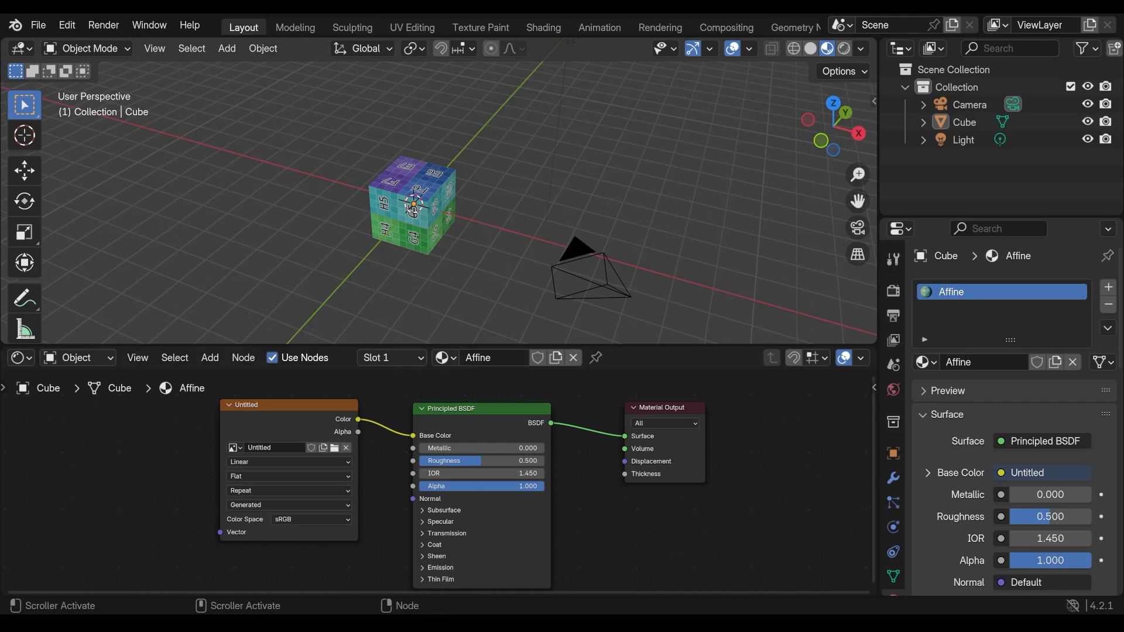
left_click_drag(480, 411, 478, 410)
left_click_drag(657, 414, 651, 414)
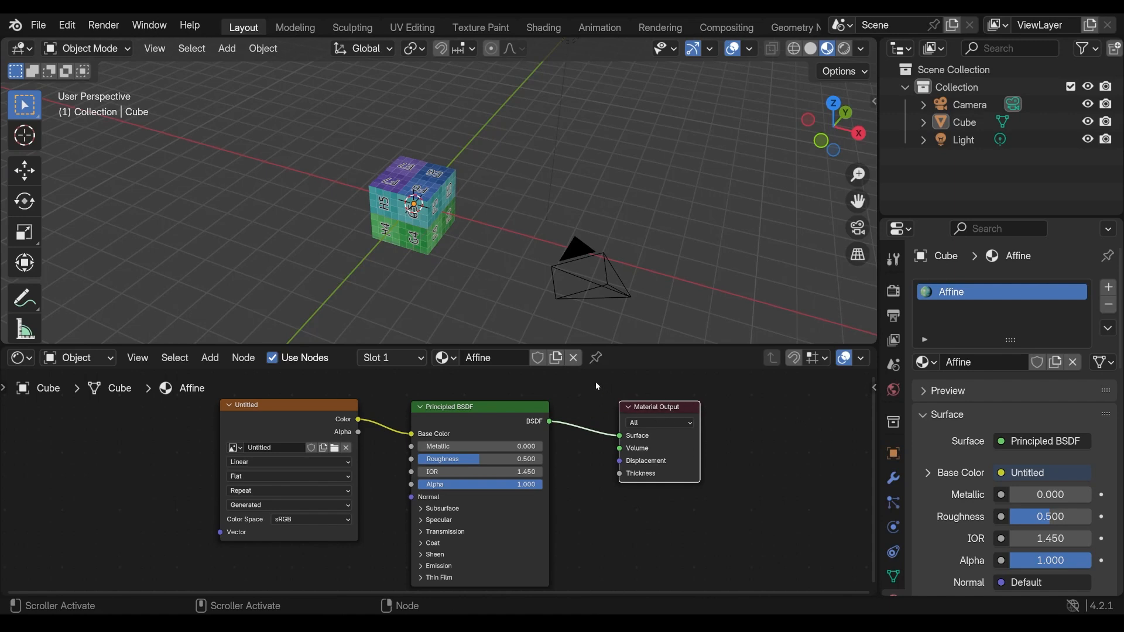
scroll(598, 389, "down", 1)
scroll(598, 391, "up", 1)
scroll(597, 394, "down", 1)
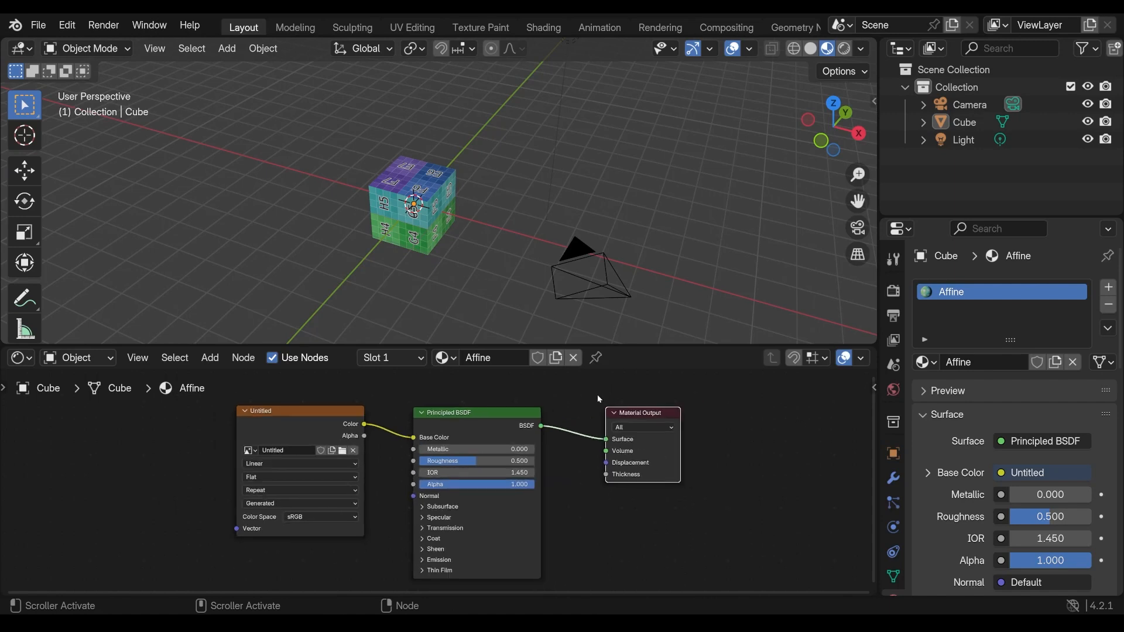
middle_click_drag(595, 394, 590, 394)
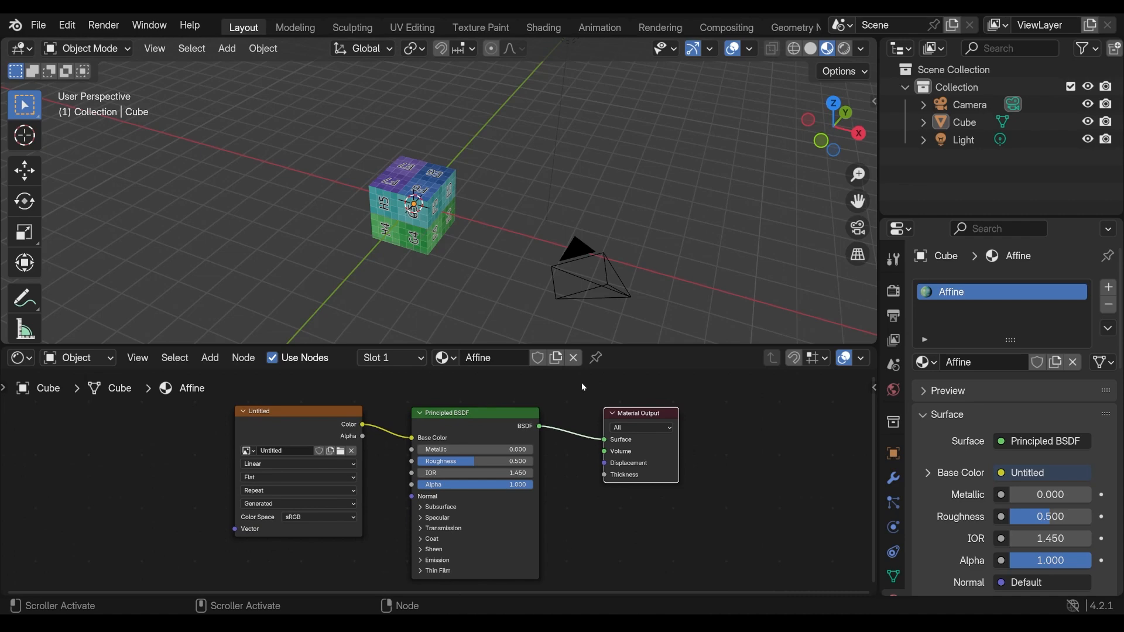
left_click_drag(495, 419, 496, 420)
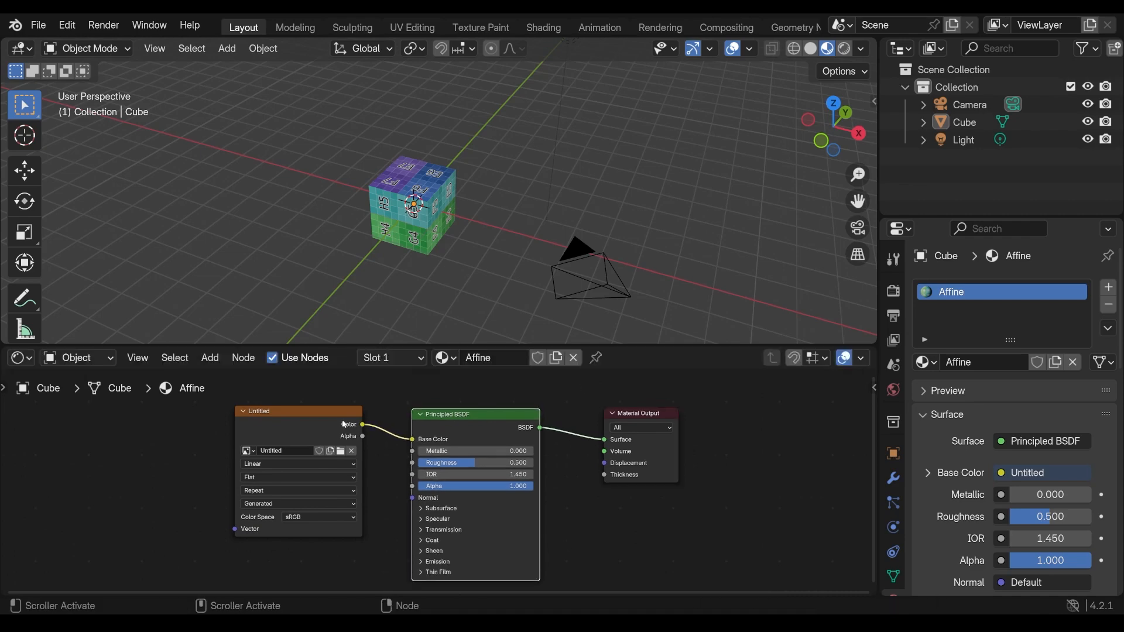
left_click_drag(342, 418, 343, 422)
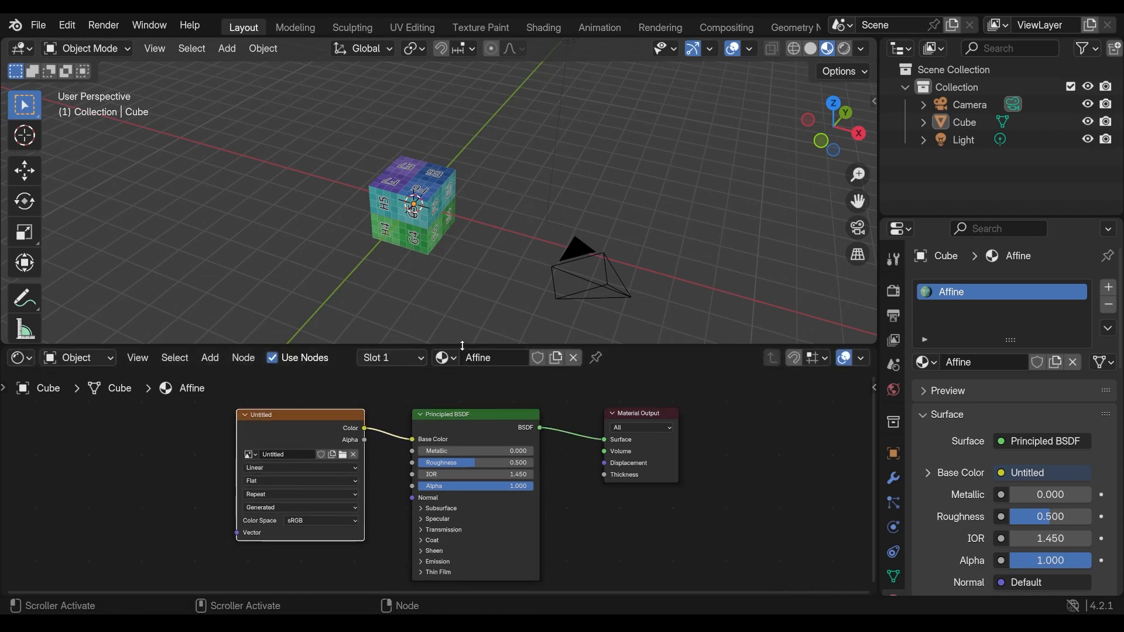
Split the Shader Editor area in two and change the larger part to a Geometry Node Editor.
left_click_drag(466, 347, 457, 355)
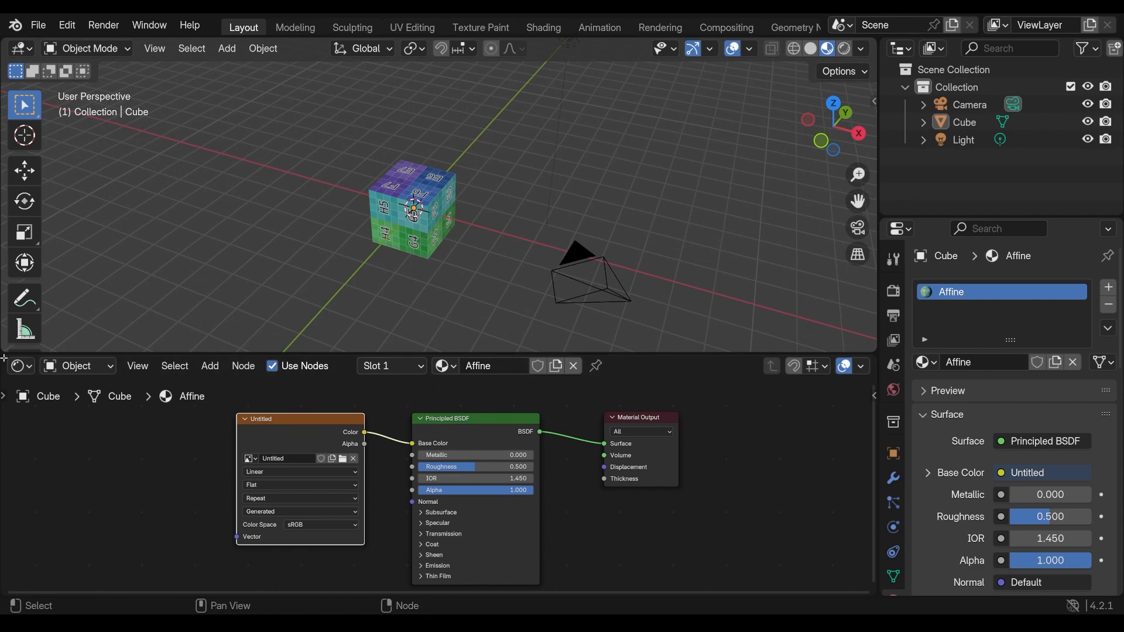
left_click_drag(4, 358, 813, 403)
left_click(20, 366)
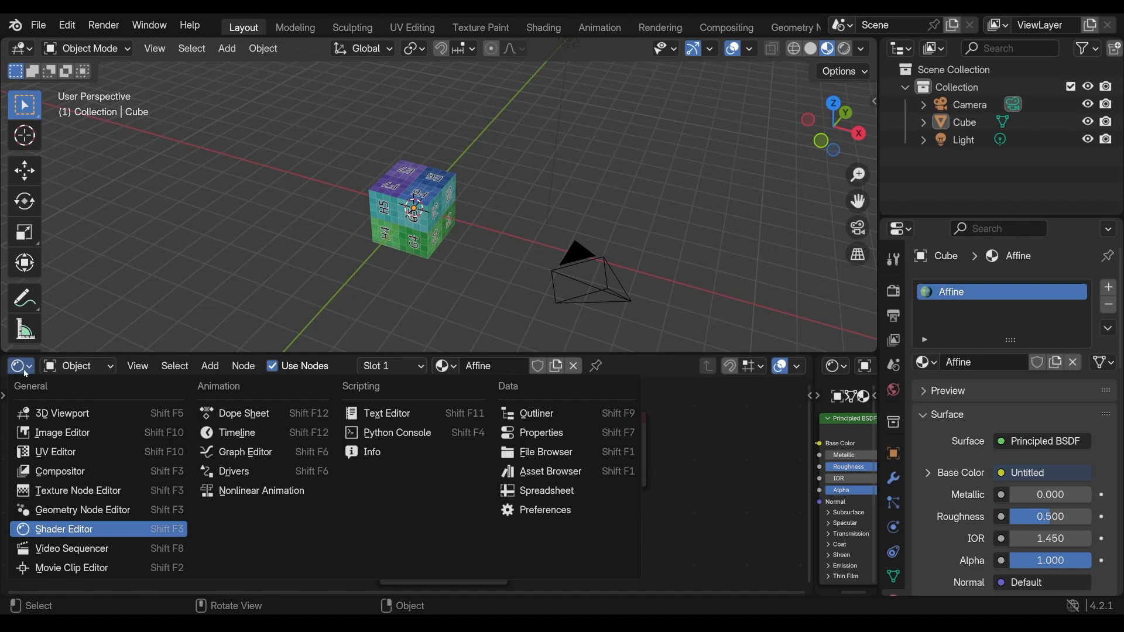
left_click(66, 510)
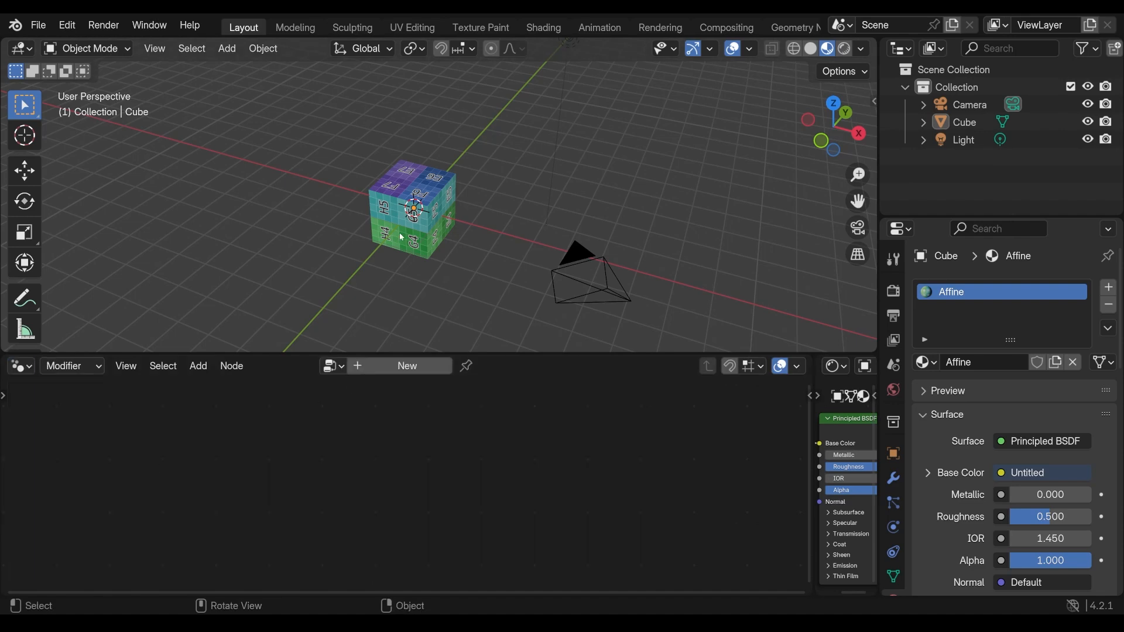
Select the cube and create a new geometry node tree for it.
left_click(403, 199)
scroll(413, 339, "up", 2)
left_click(408, 366)
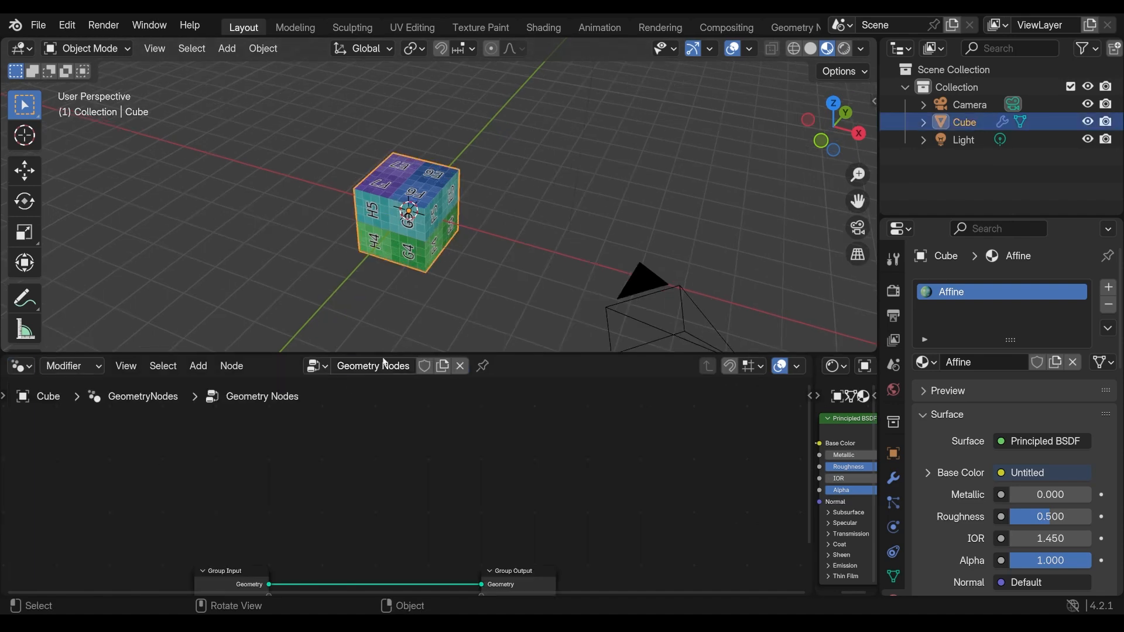
Enlarge the node editor area and move the Group Input and Group Output nodes further apart.
middle_click_drag(480, 535, 539, 452)
scroll(539, 451, "down", 1)
middle_click_drag(456, 493, 557, 461)
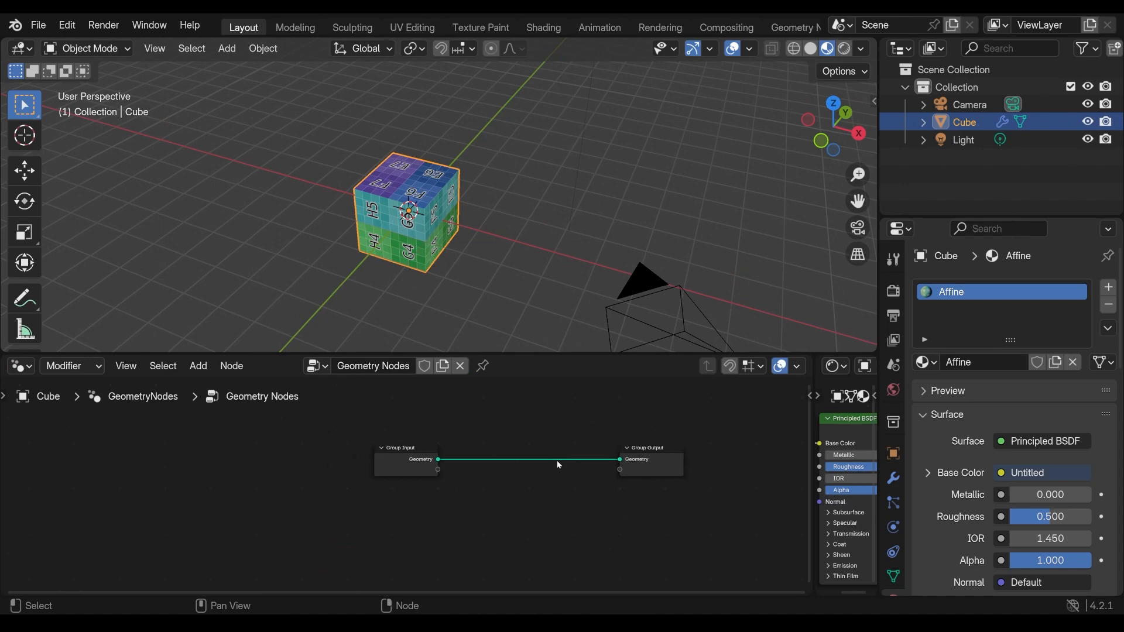
left_click_drag(507, 352, 510, 282)
left_click_drag(406, 418, 289, 422)
left_click_drag(649, 416, 661, 414)
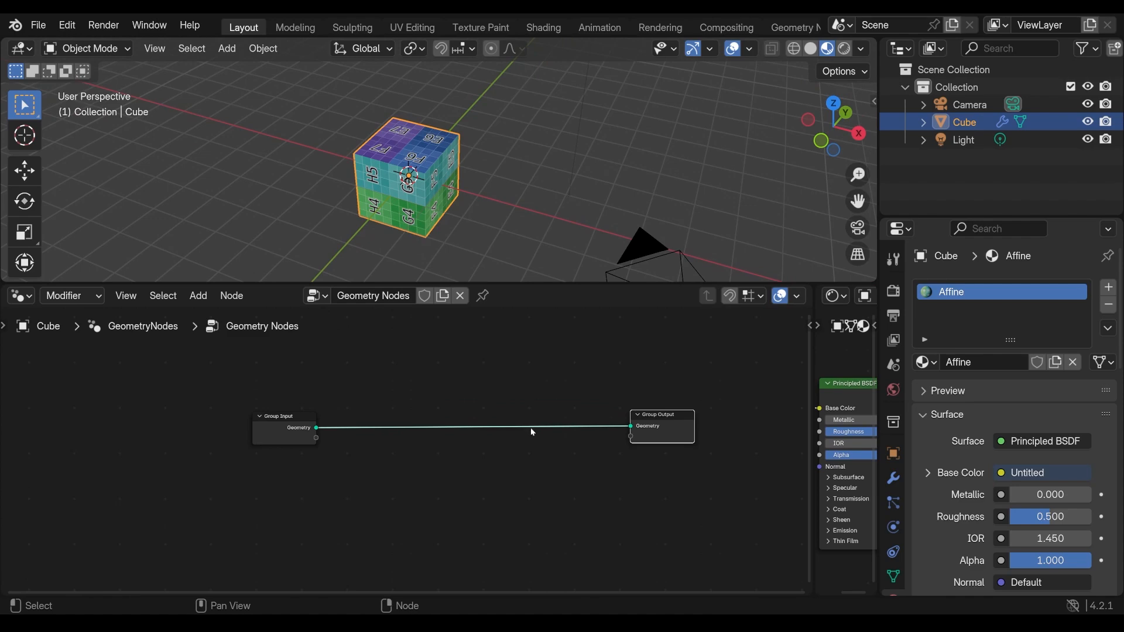
scroll(526, 217, "down", 3)
scroll(525, 227, "up", 1)
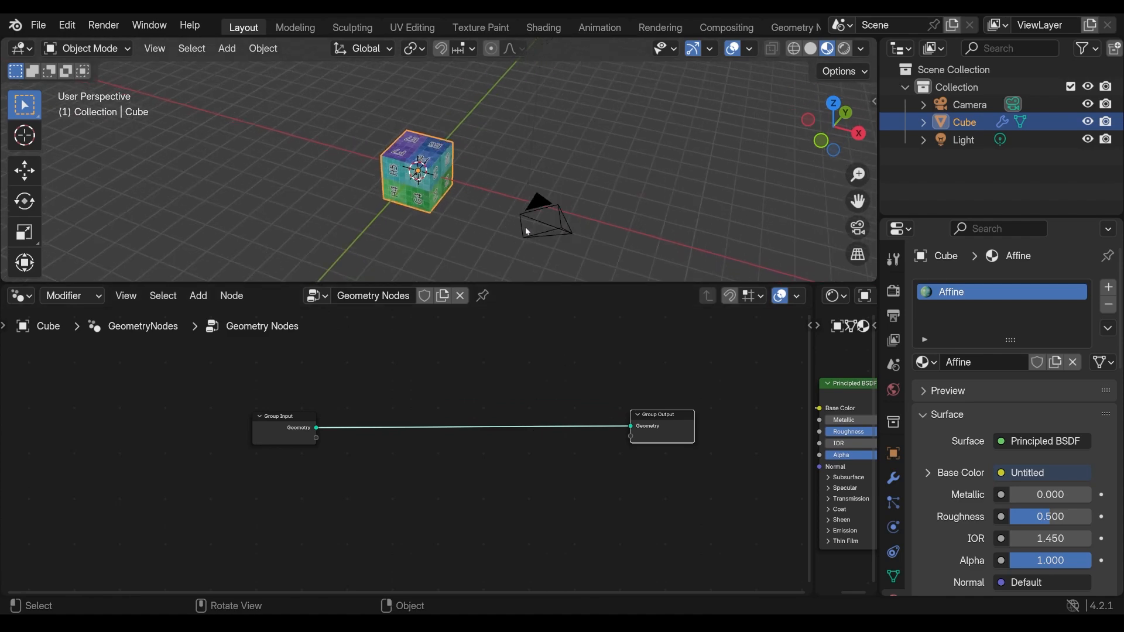
middle_click_drag(525, 227, 560, 220)
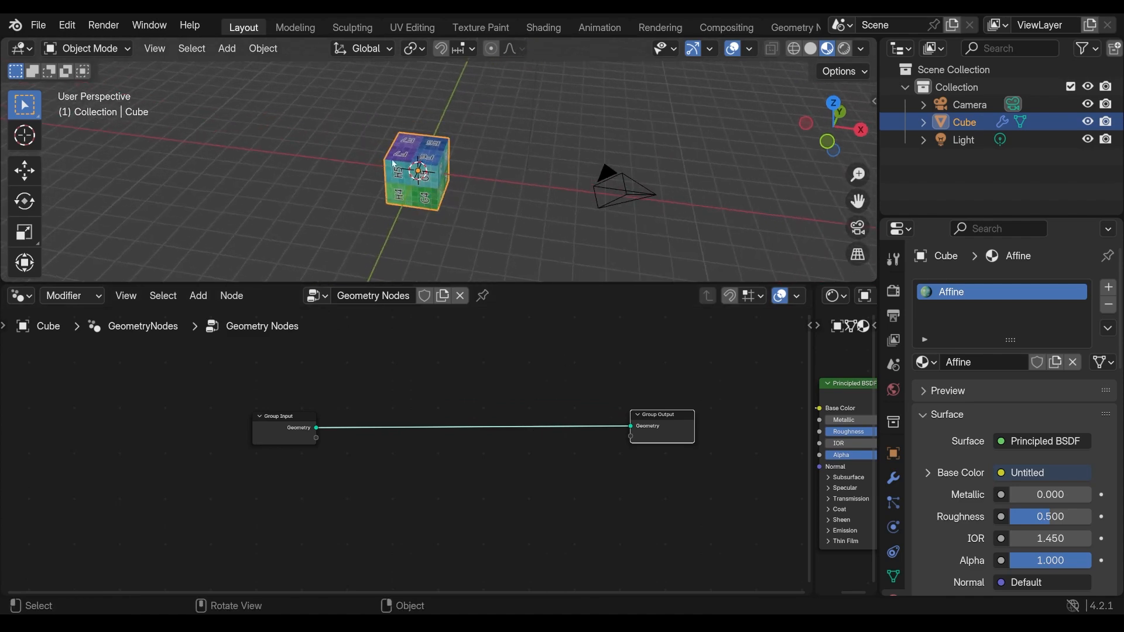
middle_click_drag(353, 437, 346, 449)
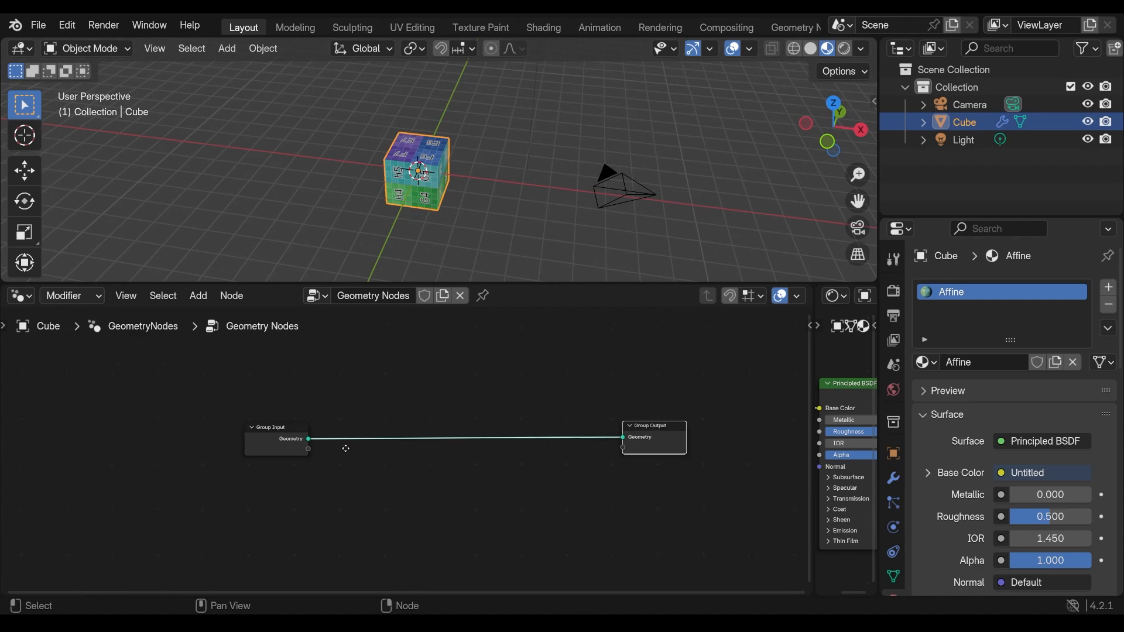
Maximize the node editor and add an Object Info node above the link between Group Input and Group Output.
key("ctrl+space")
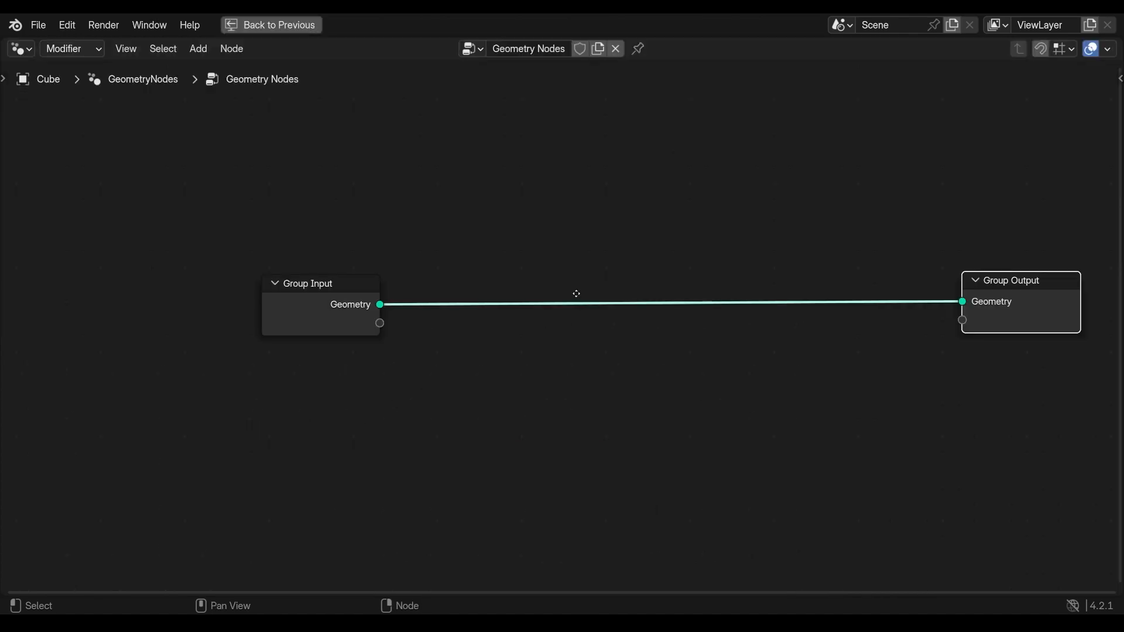
middle_click_drag(575, 293, 499, 325)
scroll(497, 322, "down", 1)
middle_click_drag(522, 269, 509, 309)
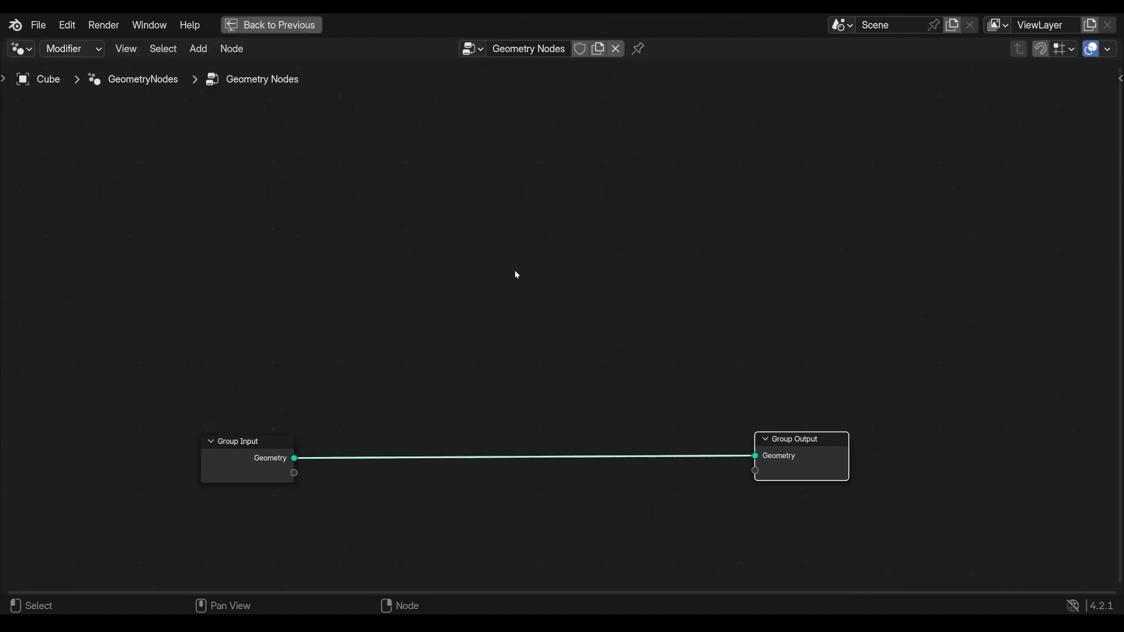
key("shift+a")
type("oi")
key("Return")
left_click(548, 296)
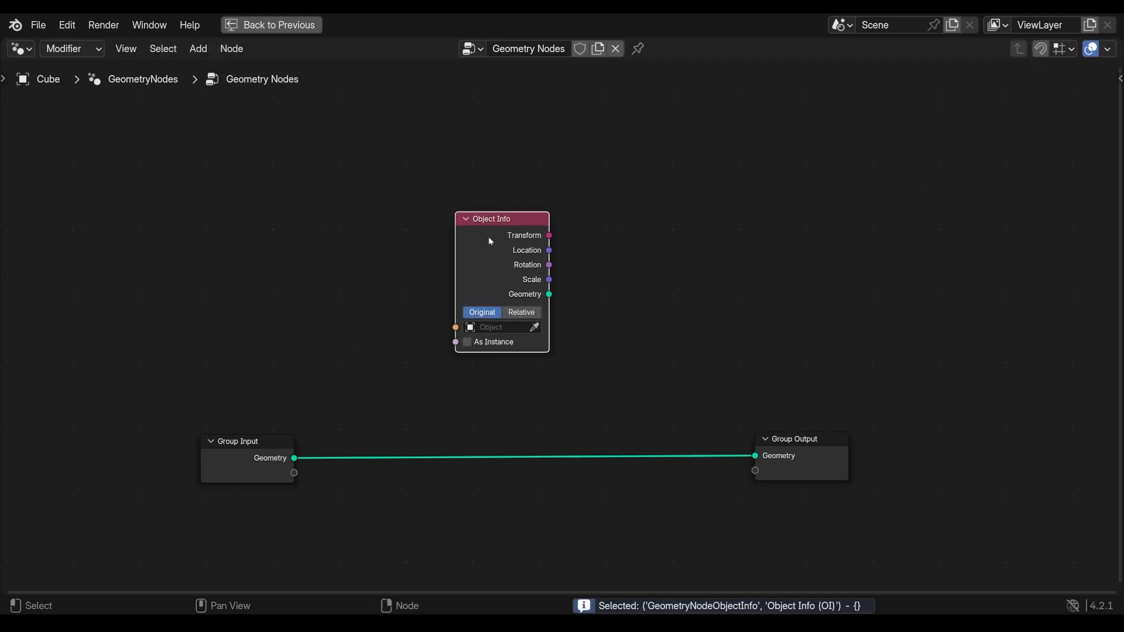
Add a Self Object node beside Object Info and connect it to the Object input.
key("shift+a")
type("self")
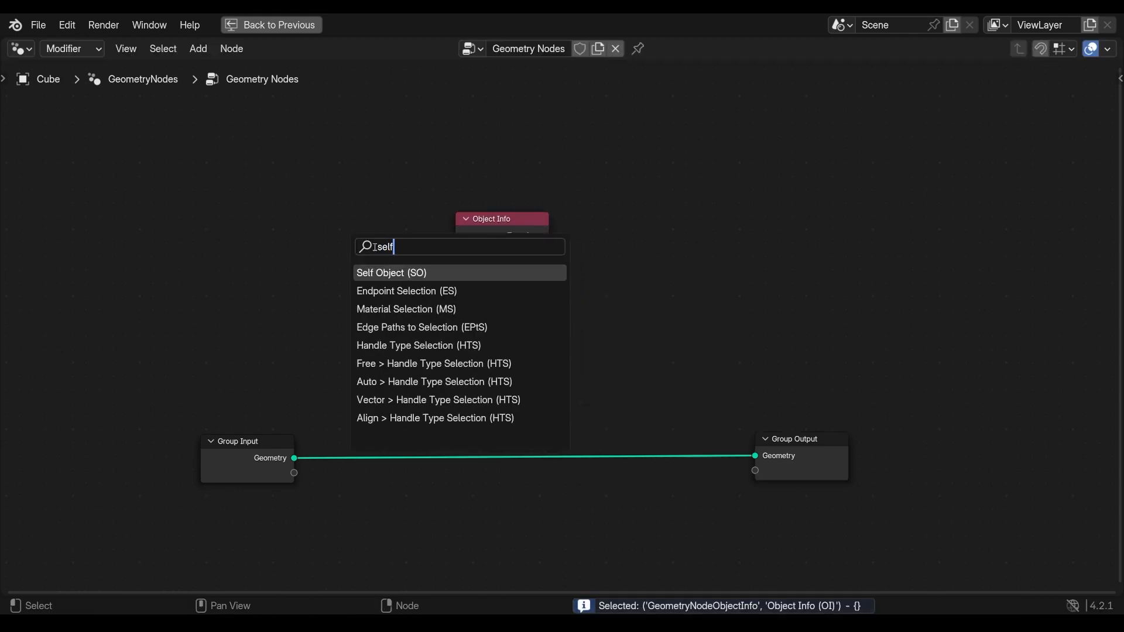
key("Return")
left_click(365, 246)
left_click_drag(432, 267, 456, 326)
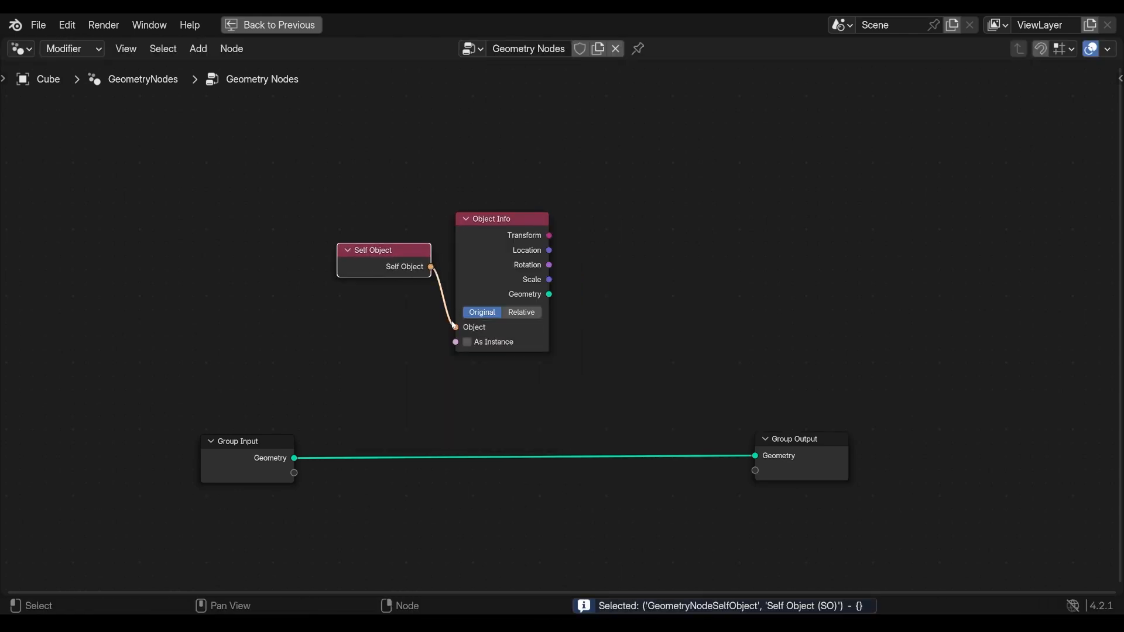
left_click_drag(395, 251, 395, 217)
Duplicate the Object Info node and place the copy well to the right of the original.
middle_click_drag(513, 236, 525, 235)
left_click(526, 235)
key("shift+d")
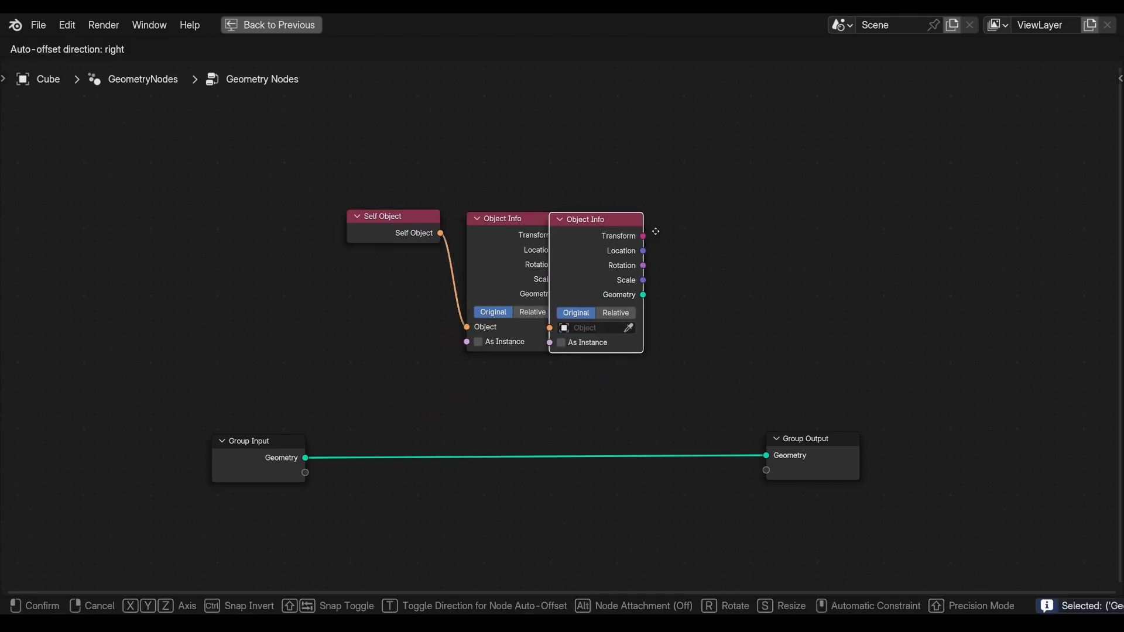
left_click(965, 227)
Add an Active Camera node and connect it to the duplicated Object Info node's Object input.
middle_click_drag(881, 236, 602, 262)
key("shift+a")
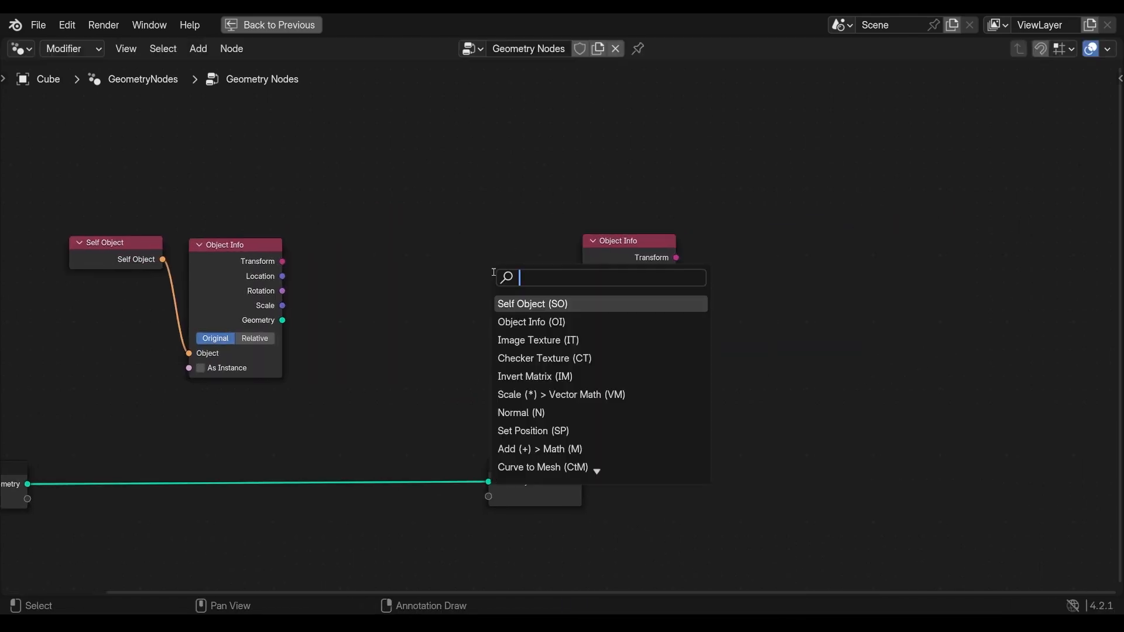
type("act")
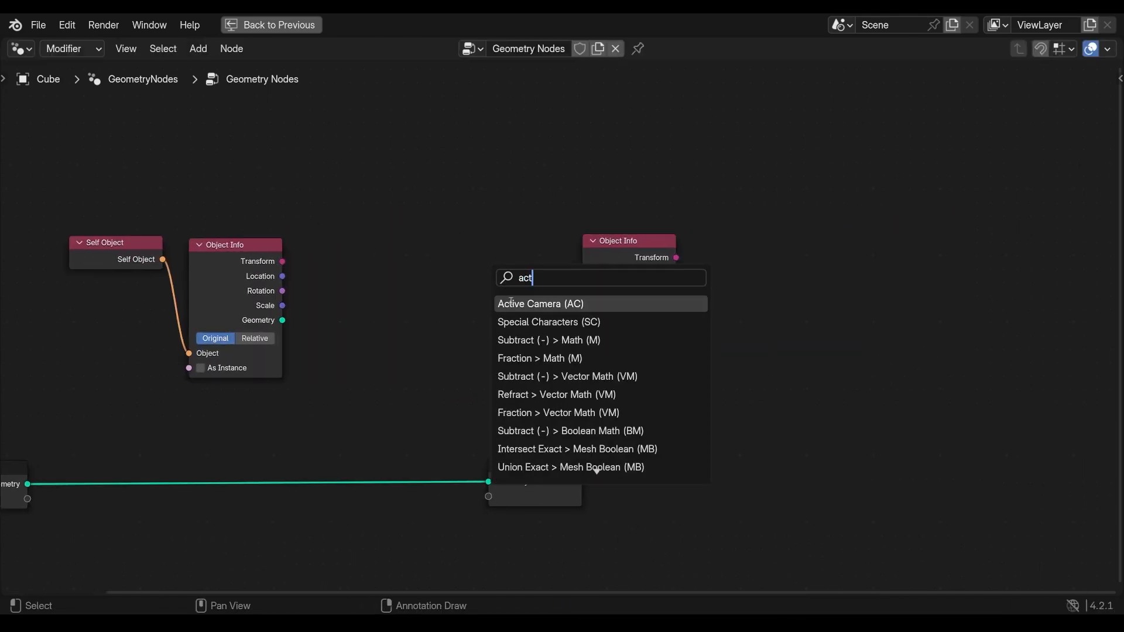
key("Return")
left_click(539, 284)
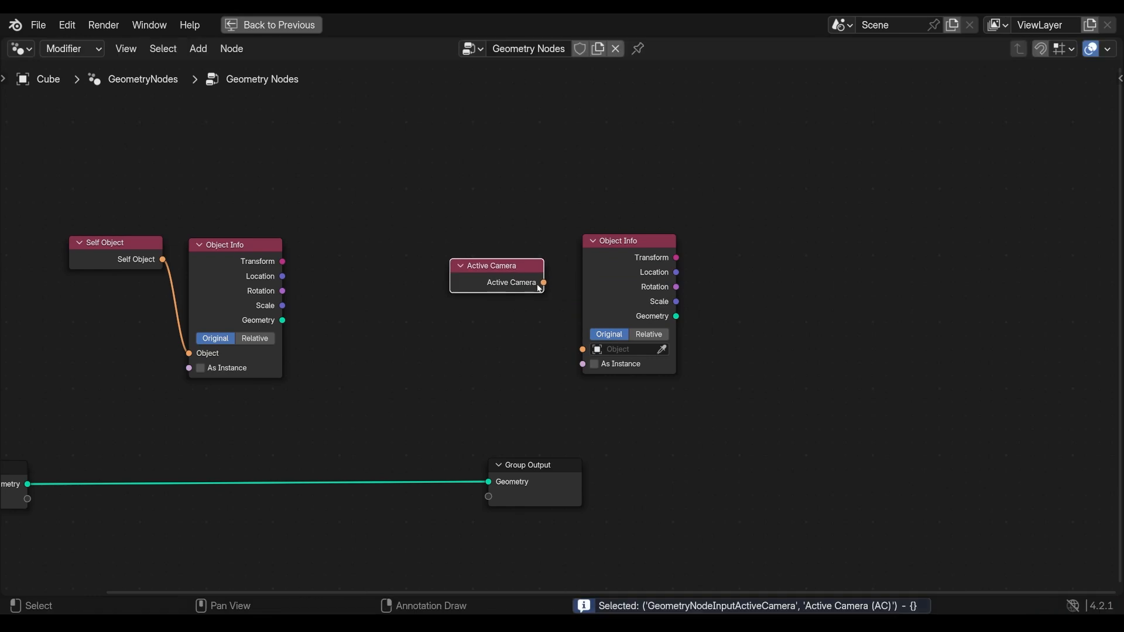
left_click_drag(543, 282, 583, 349)
left_click_drag(497, 278, 510, 258)
Move both Object Info pairs to the left of Group Input, with the Active Camera pair below the Self Object pair.
scroll(511, 258, "down", 3)
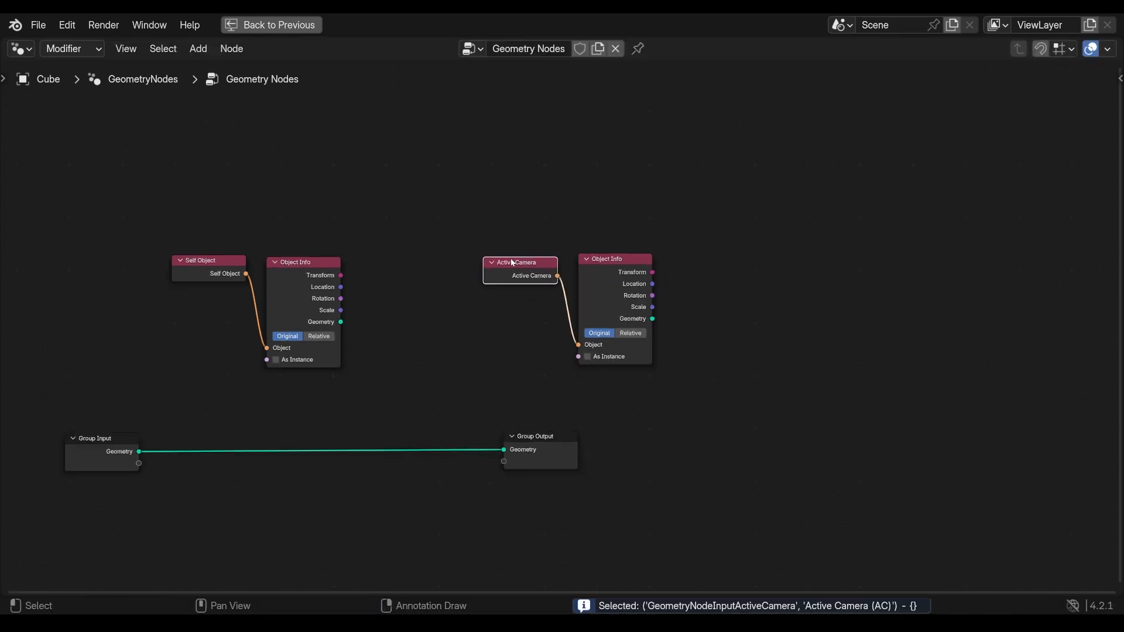
middle_click_drag(402, 306, 542, 307)
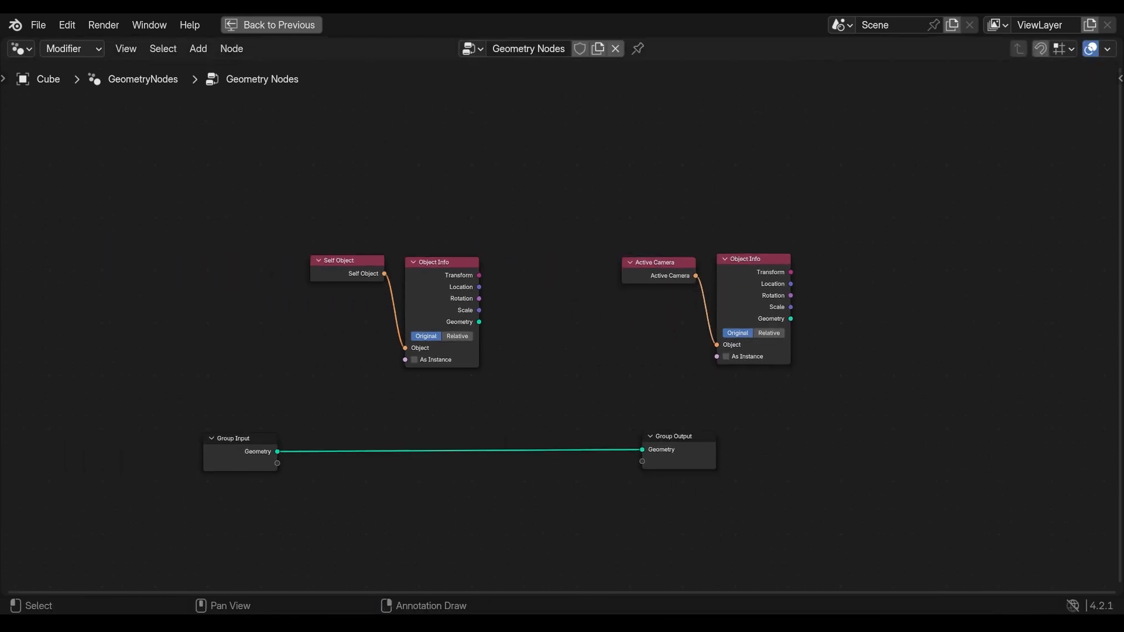
scroll(591, 338, "down", 4)
middle_click_drag(591, 338, 675, 302)
left_click_drag(875, 352, 466, 217)
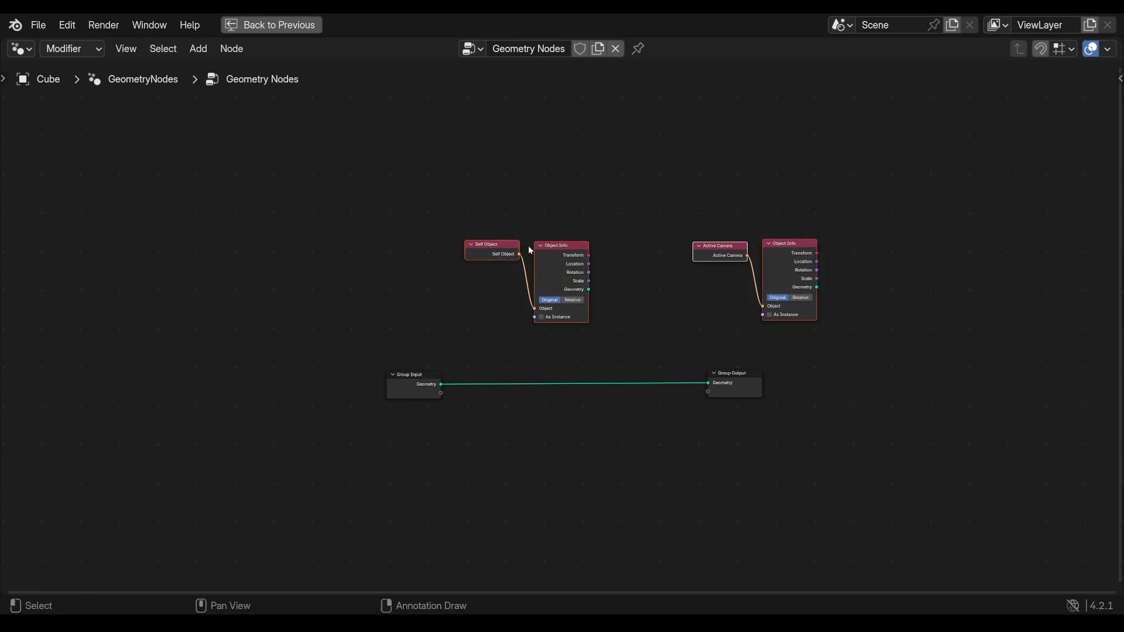
key("g")
left_click(97, 300)
middle_click_drag(251, 266, 465, 174)
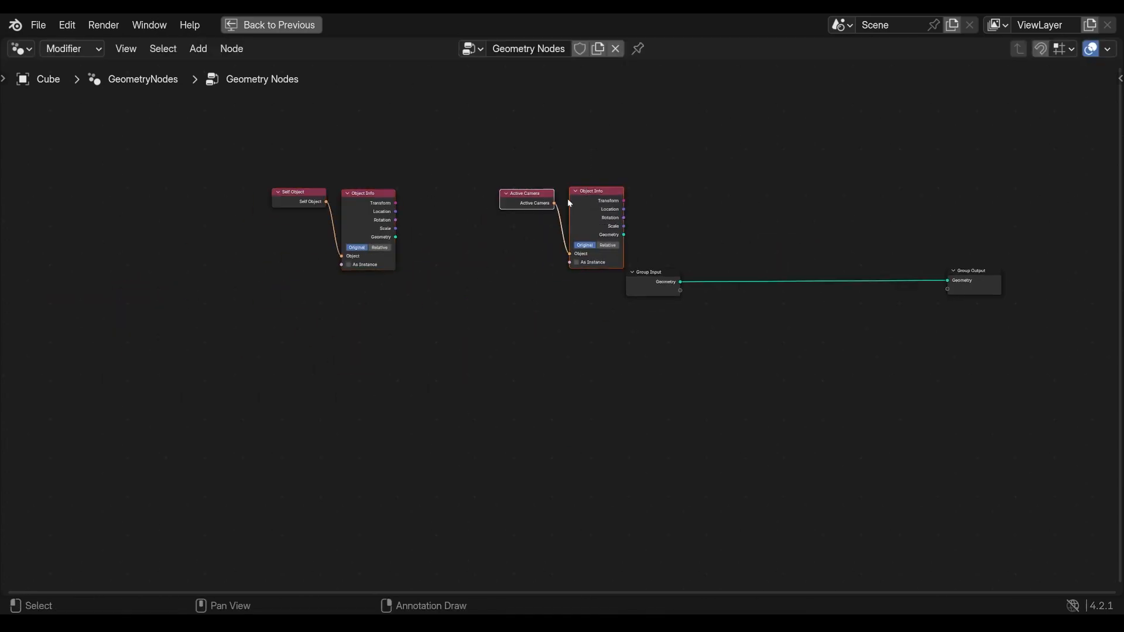
key("g")
left_click(415, 344)
Add a Vector Math node to the right of the Object Info nodes and set its operation to Distance.
key("shift+a")
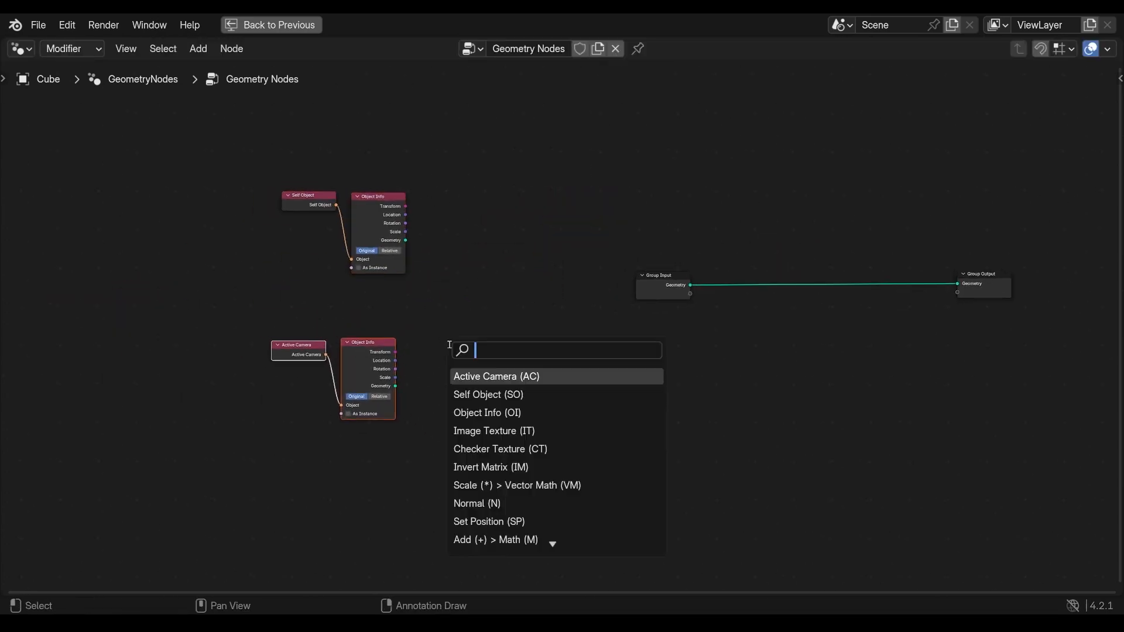
type("v")
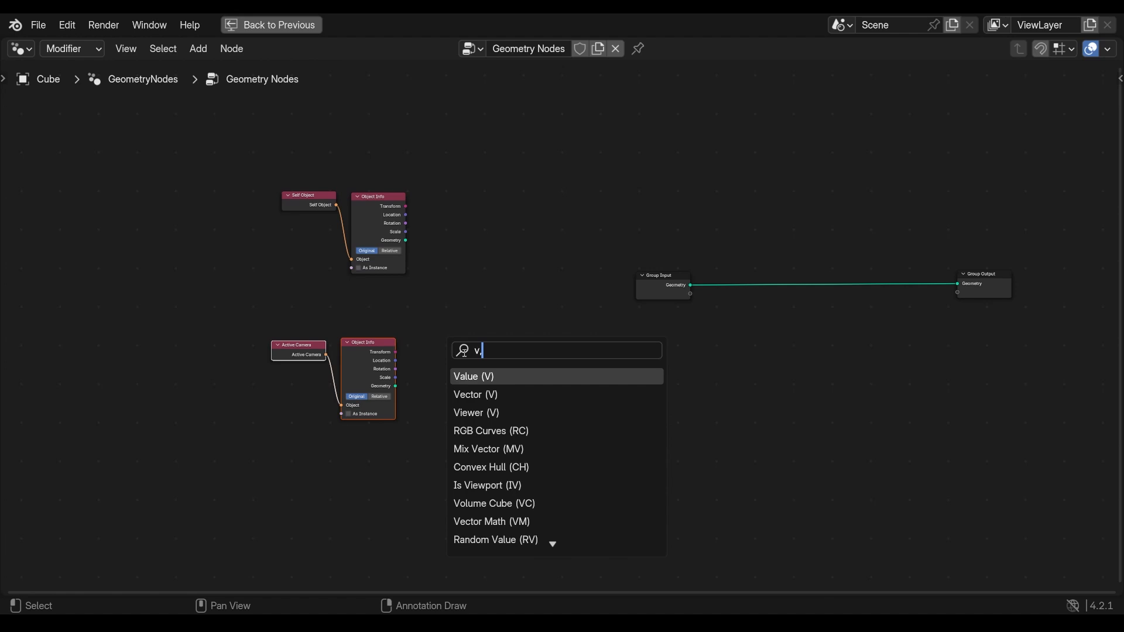
type("m")
key("Return")
left_click(515, 296)
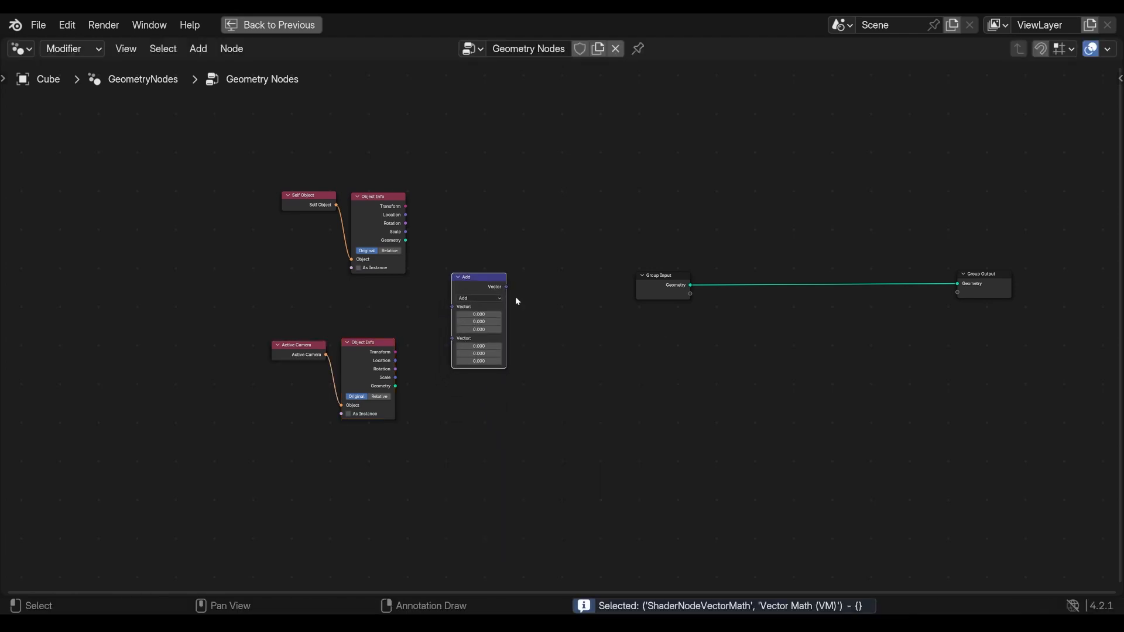
scroll(537, 298, "up", 4)
left_click(495, 268)
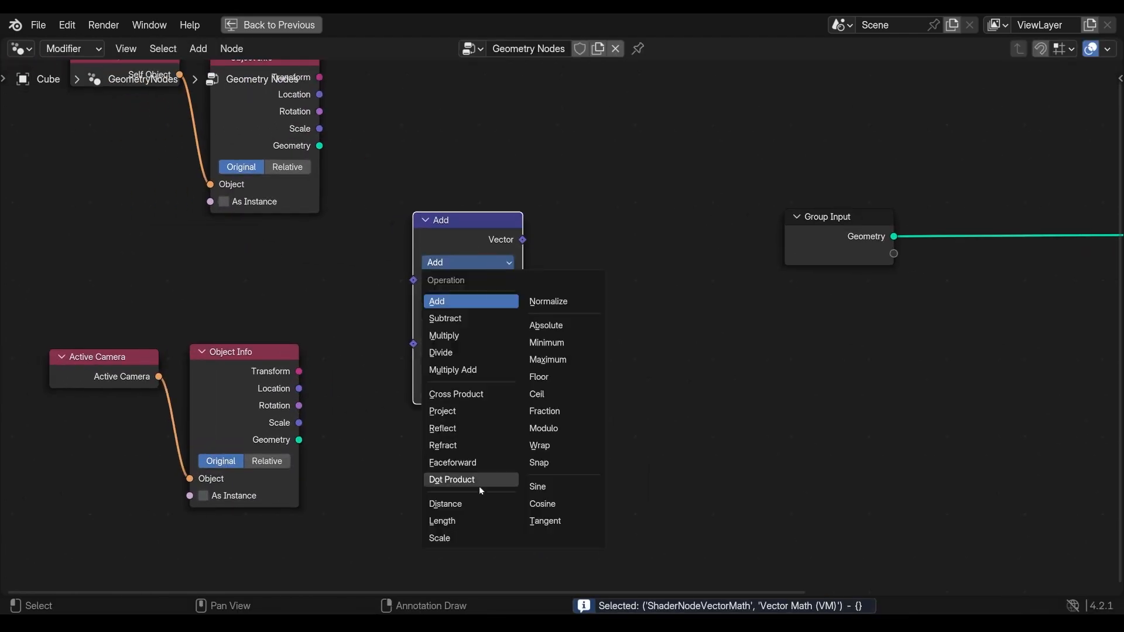
left_click(478, 504)
Add a Position node between the two Object Info nodes and connect it to the first Vector input of Distance.
middle_click_drag(497, 274, 594, 338)
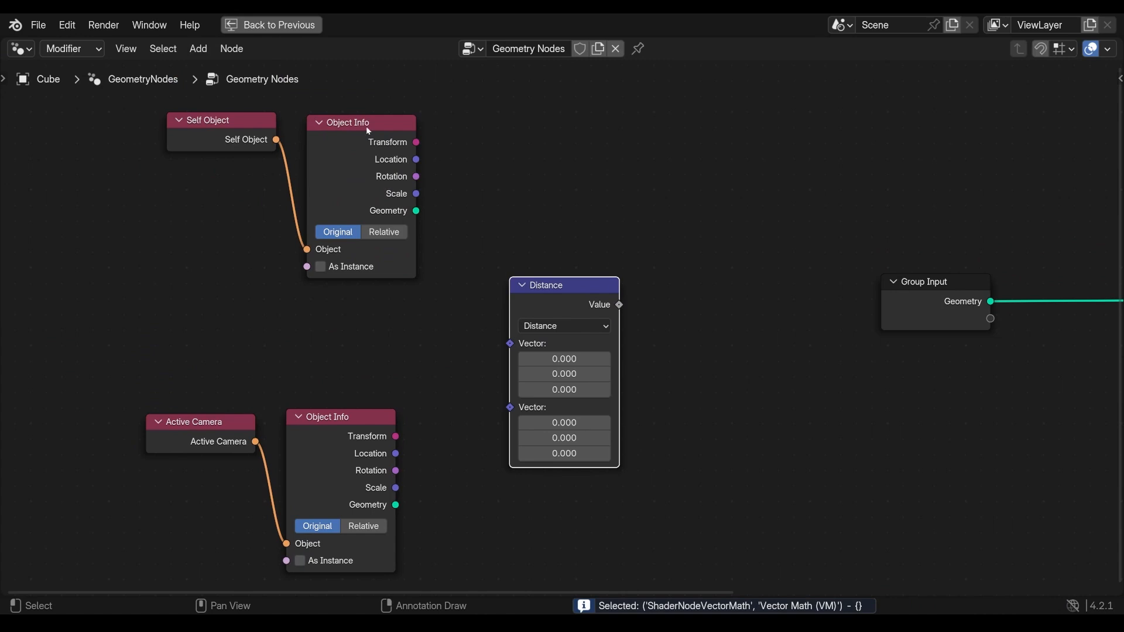
left_click_drag(303, 101, 366, 146)
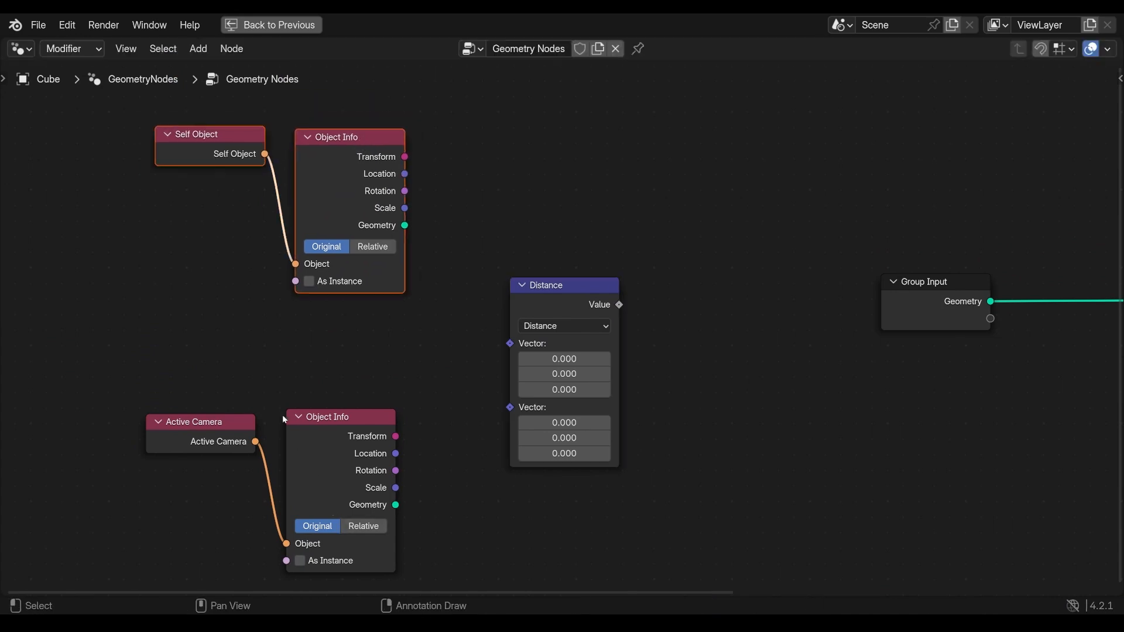
scroll(340, 448, "down", 2)
key("shift+a")
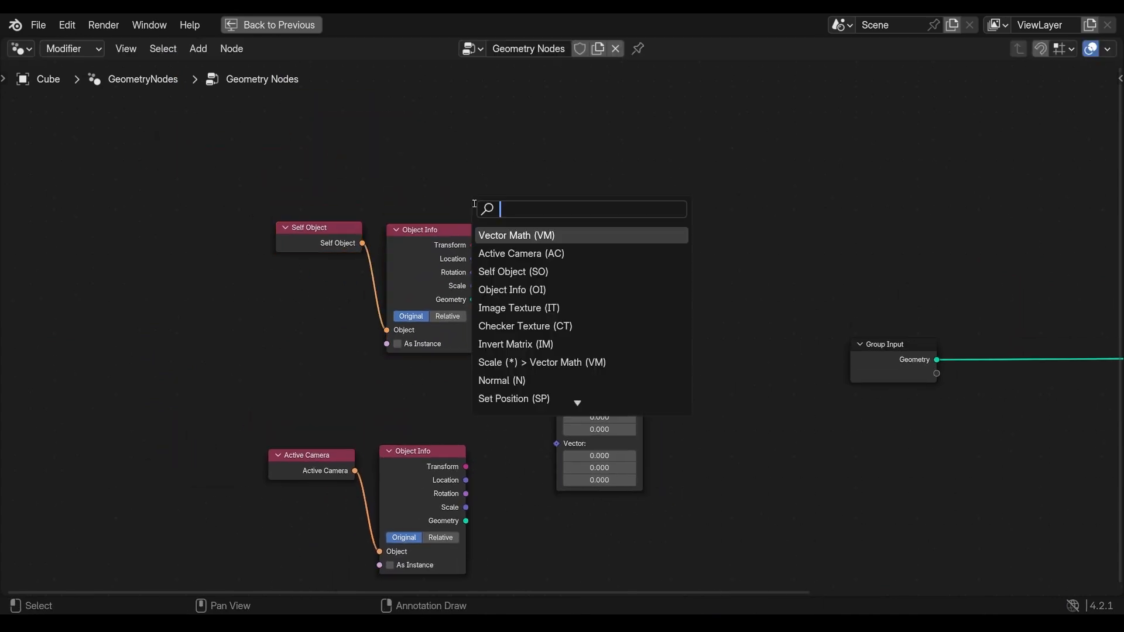
type("pos")
key("Return")
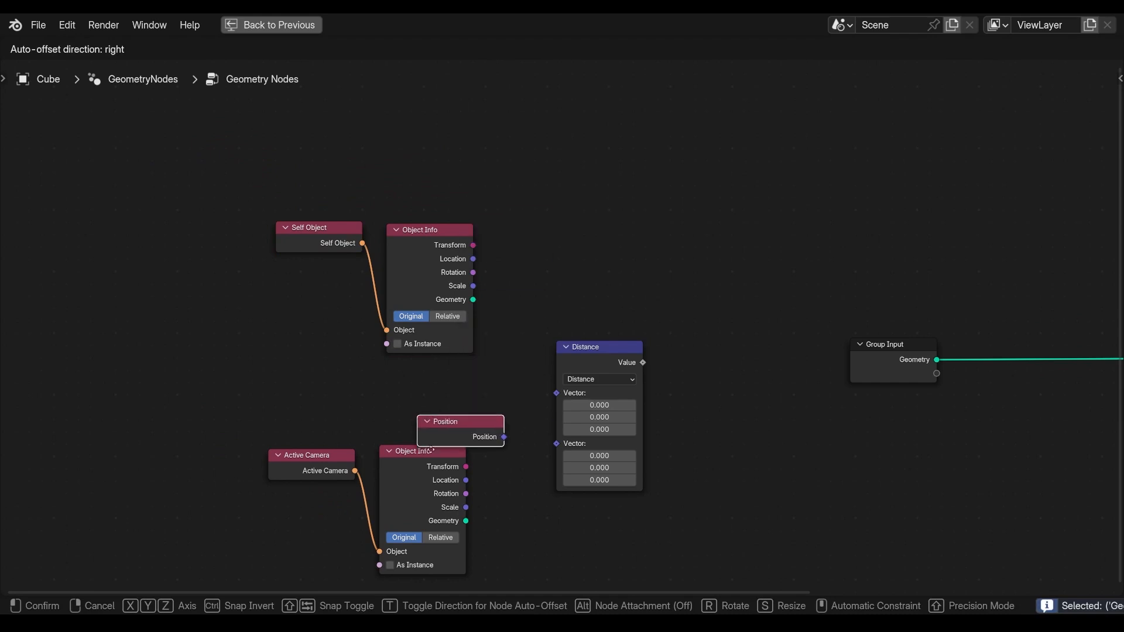
left_click(424, 398)
left_click_drag(468, 404, 556, 392)
middle_click_drag(519, 475, 544, 450)
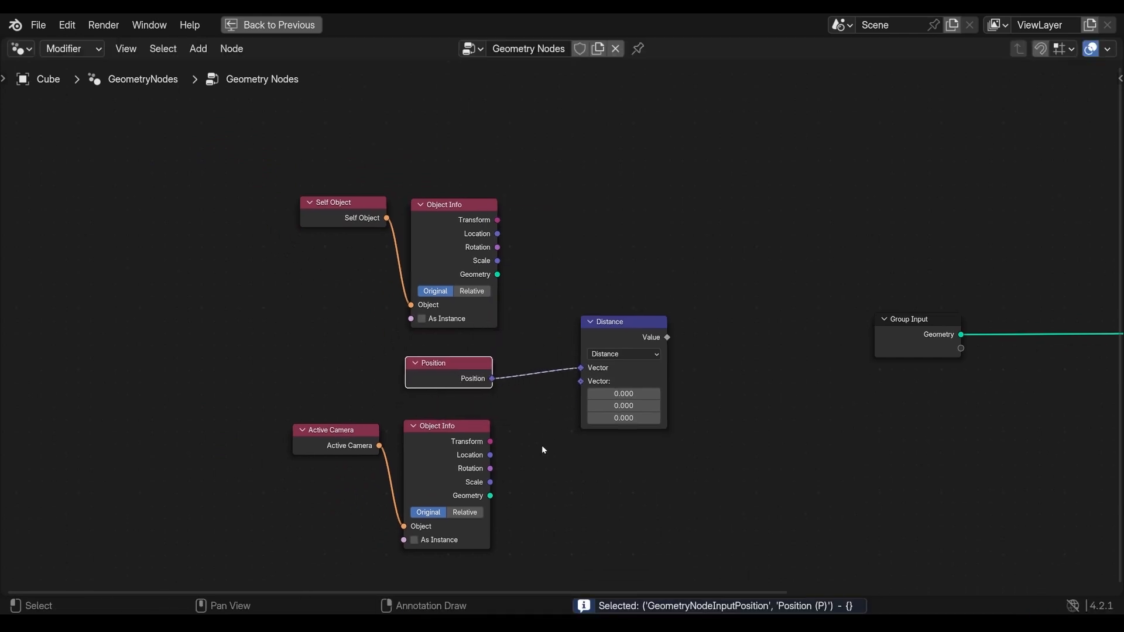
Connect the camera Object Info's Location to the second Vector input of Distance and move Distance down beside it.
left_click_drag(491, 456, 580, 381)
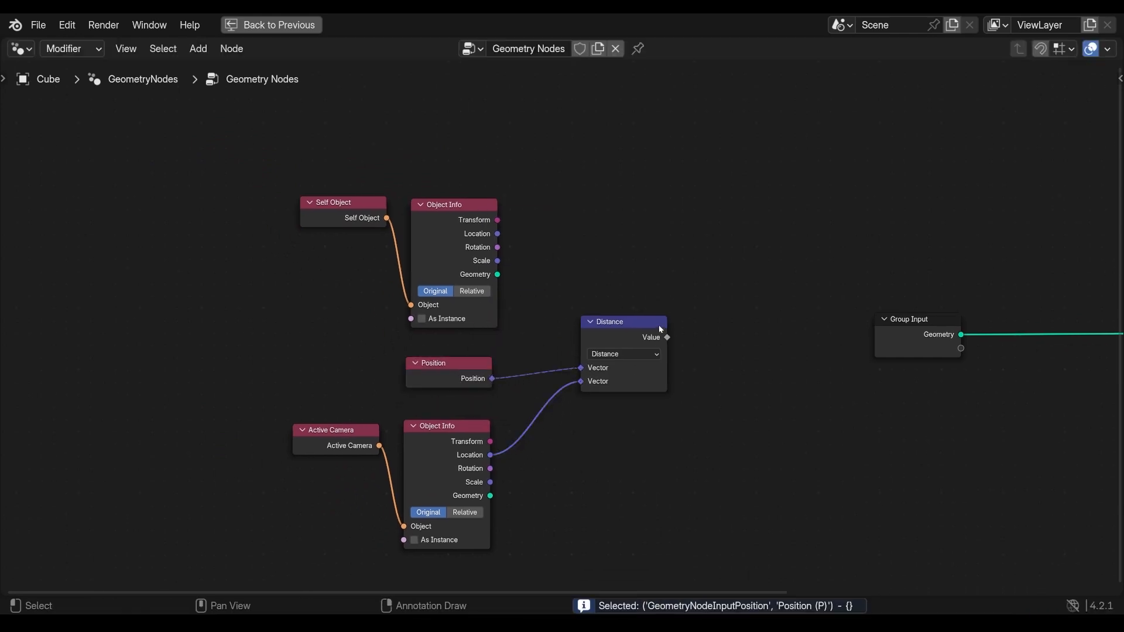
left_click_drag(614, 326, 577, 377)
left_click_drag(450, 365, 450, 360)
left_click_drag(466, 361, 467, 362)
left_click_drag(560, 370, 601, 370)
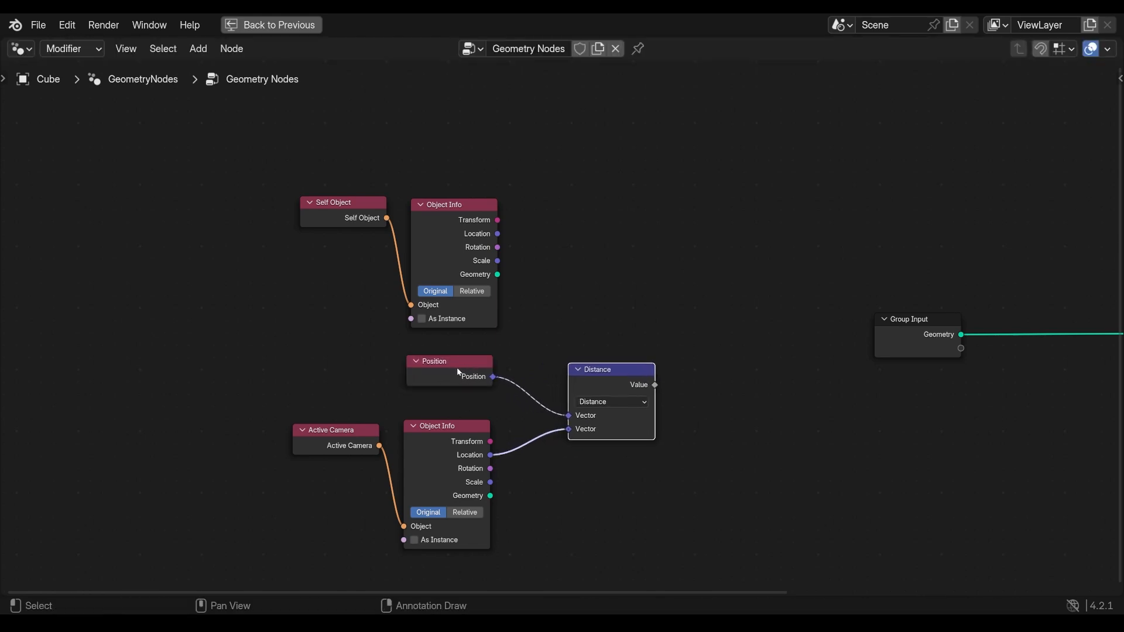
Move the Position node above the Self Object pair and shift these three nodes further left.
left_click_drag(476, 369, 479, 141)
middle_click_drag(526, 183, 513, 252)
scroll(511, 257, "down", 1)
left_click_drag(476, 161, 306, 350)
left_click_drag(437, 275, 343, 288)
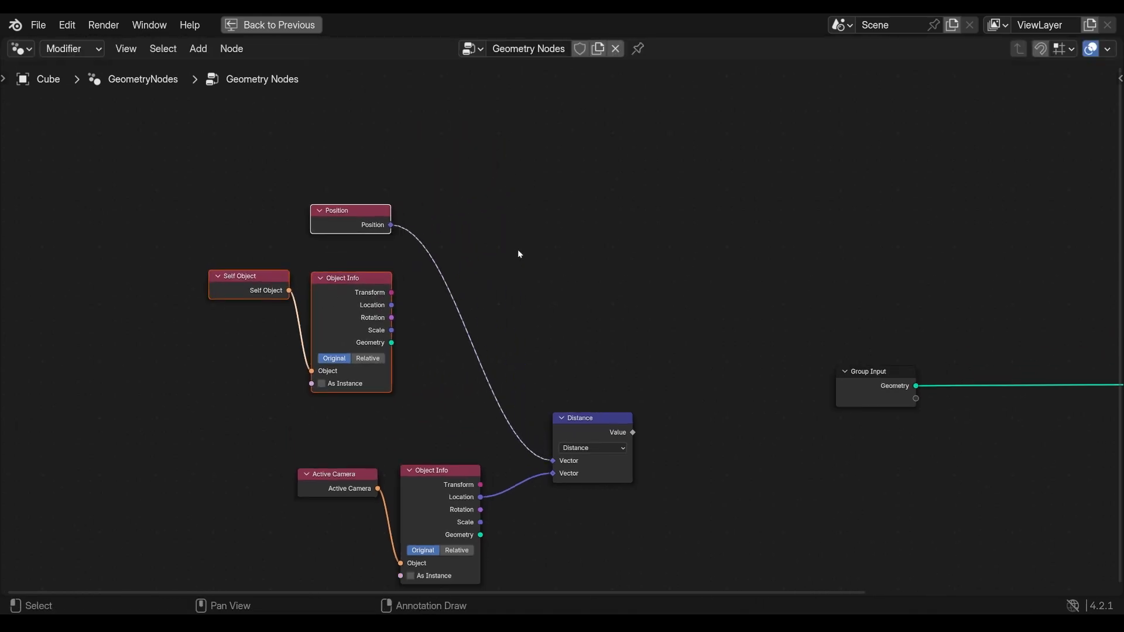
Insert a Transform Point node between Position and Distance and feed it the Self Object's Object Info Transform.
key("shift+a")
type("trans")
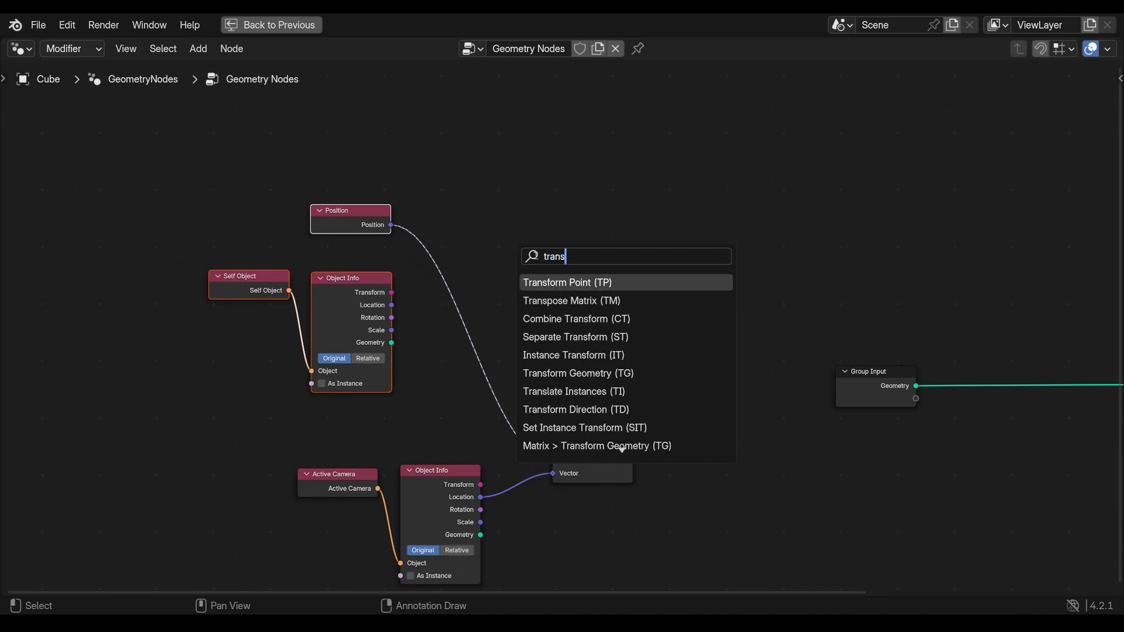
key("Return")
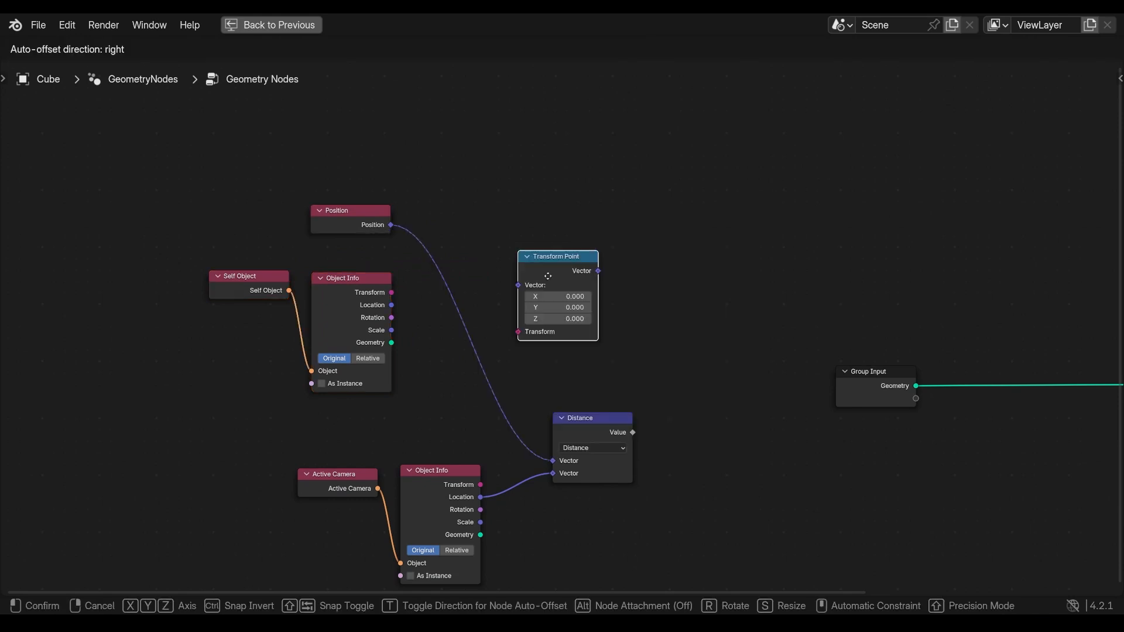
left_click(479, 241)
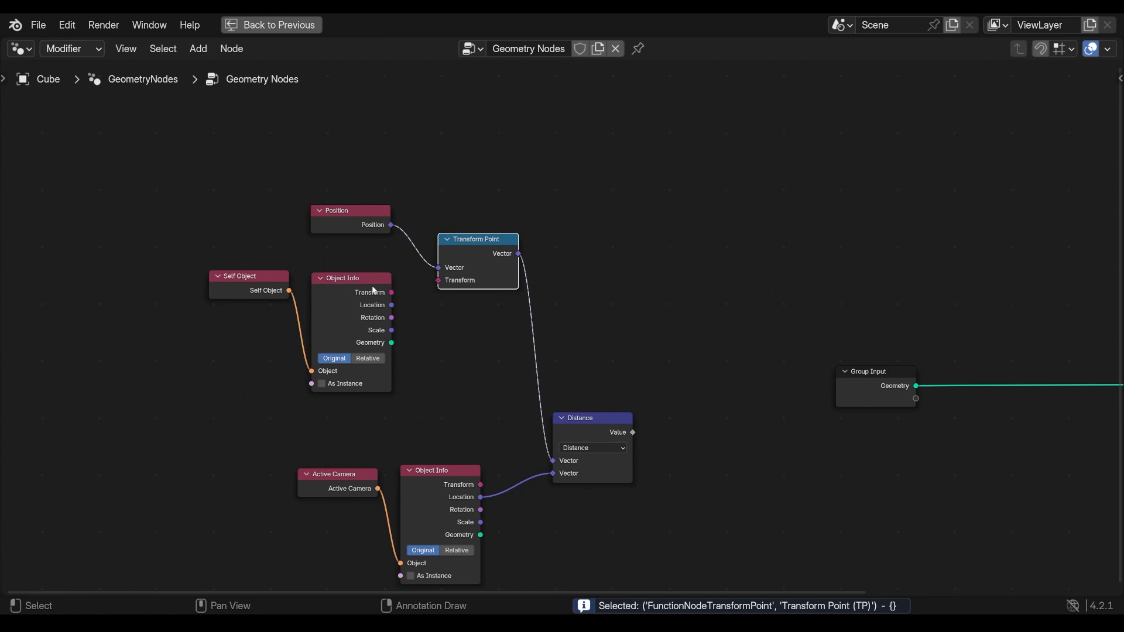
left_click_drag(348, 255, 262, 312)
left_click_drag(383, 281, 439, 280)
left_click_drag(471, 243, 471, 251)
Reposition the Distance node slightly and move Group Input and Group Output up and closer to the other nodes.
left_click_drag(600, 423, 606, 402)
middle_click_drag(608, 404, 591, 345)
scroll(771, 338, "down", 2)
middle_click_drag(760, 341, 521, 338)
left_click_drag(587, 311, 593, 297)
scroll(732, 333, "down", 2)
left_click_drag(909, 370, 572, 264)
left_click_drag(577, 309, 501, 177)
scroll(371, 285, "up", 1)
middle_click_drag(372, 290, 360, 332)
scroll(360, 331, "up", 1)
left_click_drag(480, 176, 450, 189)
Insert a Store Named Attribute node into the geometry link between Group Input and Group Output.
left_click(582, 157)
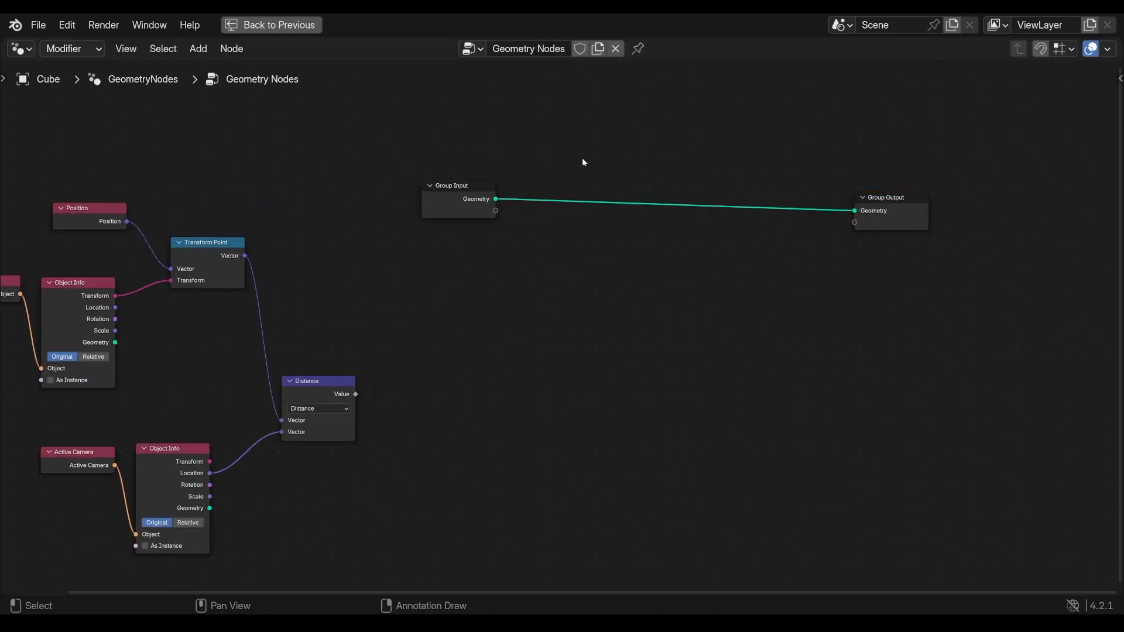
key("Tab")
type("store")
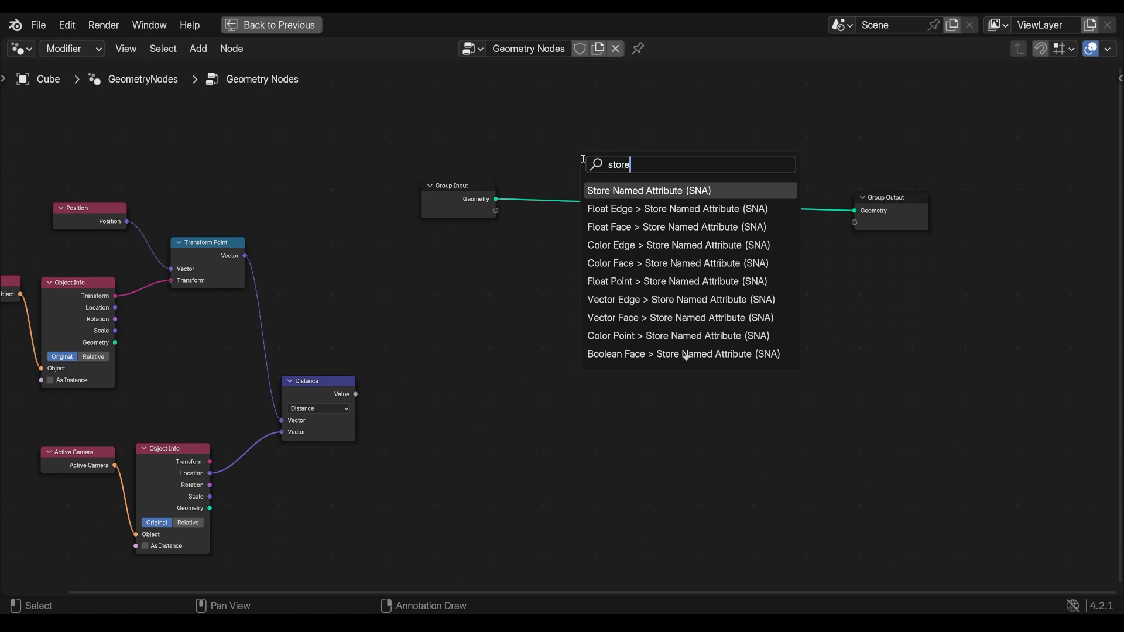
left_click(604, 189)
left_click(573, 193)
scroll(635, 287, "up", 4)
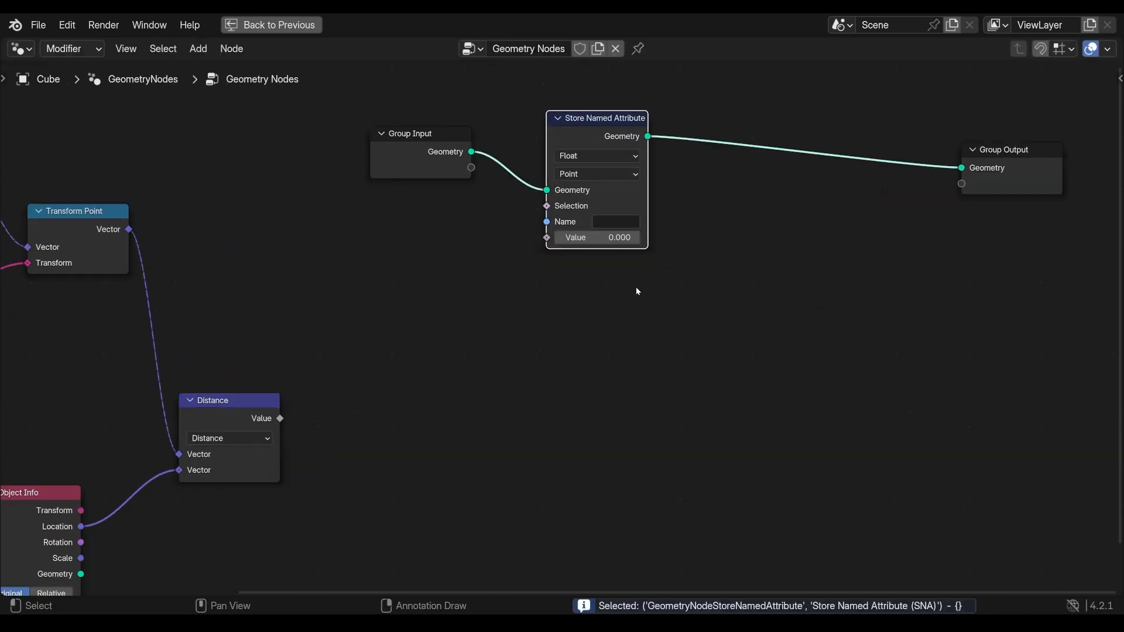
middle_click_drag(635, 287, 608, 351)
left_click_drag(576, 192, 574, 202)
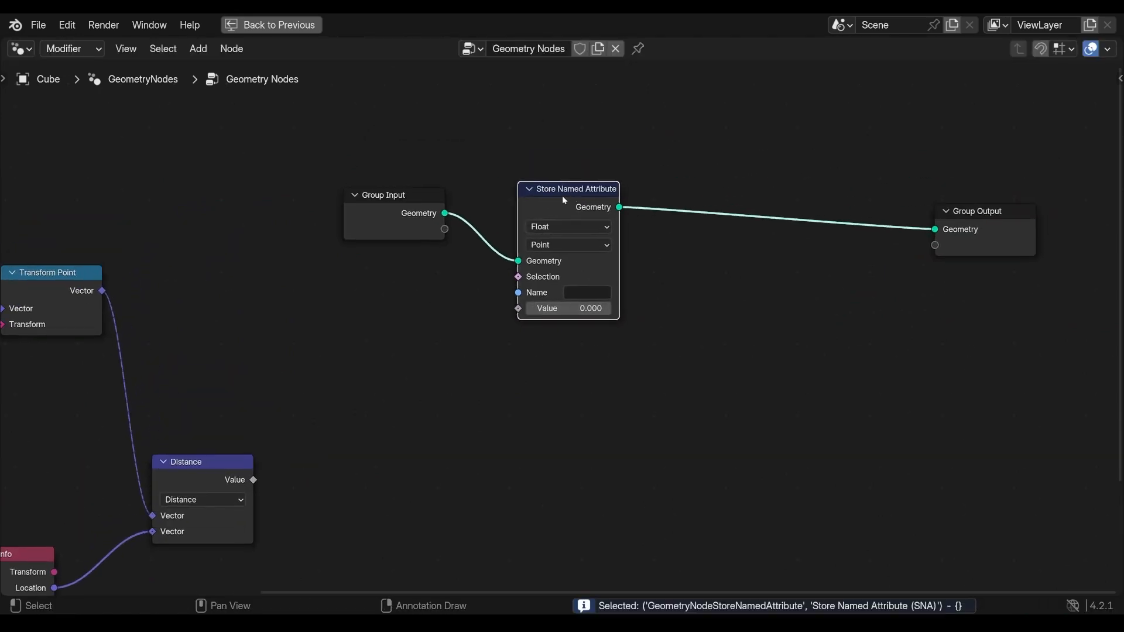
Connect the Distance node's Value output to the Value input of Store Named Attribute.
middle_click_drag(423, 445, 552, 384)
left_click_drag(376, 419, 648, 244)
scroll(723, 202, "up", 1)
Set the Store Named Attribute node's domain to Face Corner and its attribute name to w.
middle_click_drag(723, 203, 583, 260)
left_click(573, 227)
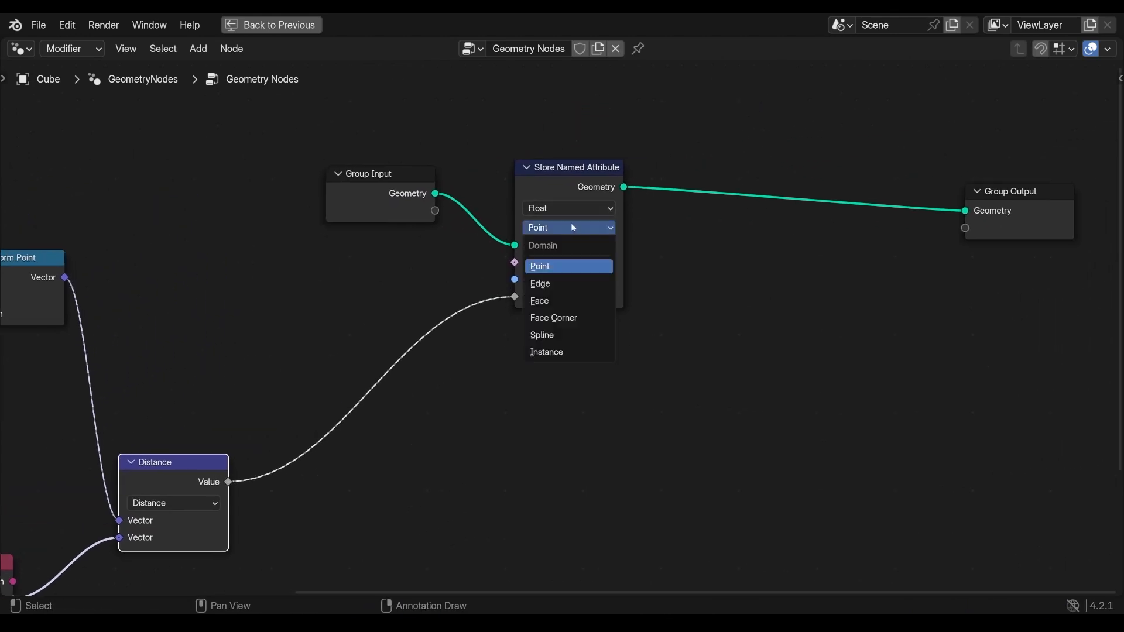
left_click(561, 318)
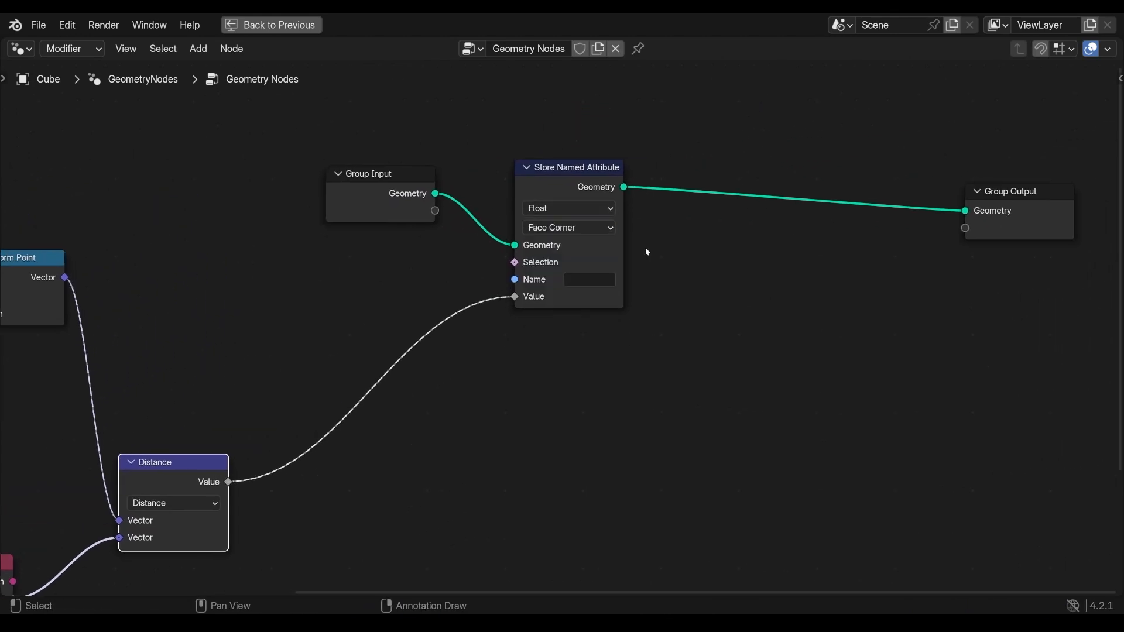
left_click(577, 283)
type("w")
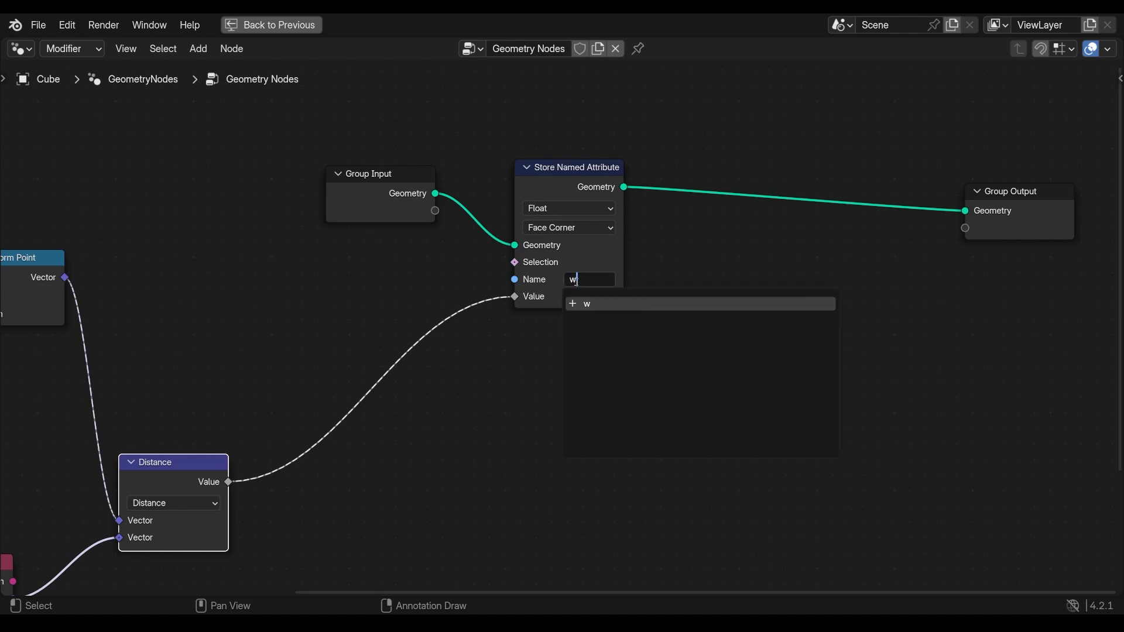
key("Return")
Nudge the Store Named Attribute node and shift the whole group of distance-calculation nodes slightly lower.
left_click_drag(564, 173, 559, 180)
middle_click_drag(563, 256, 557, 376, "ctrl")
middle_click_drag(429, 432, 585, 367)
middle_click_drag(492, 453, 563, 435)
left_click_drag(560, 511, 161, 115)
left_click_drag(305, 170, 301, 219)
middle_click_drag(785, 384, 722, 394)
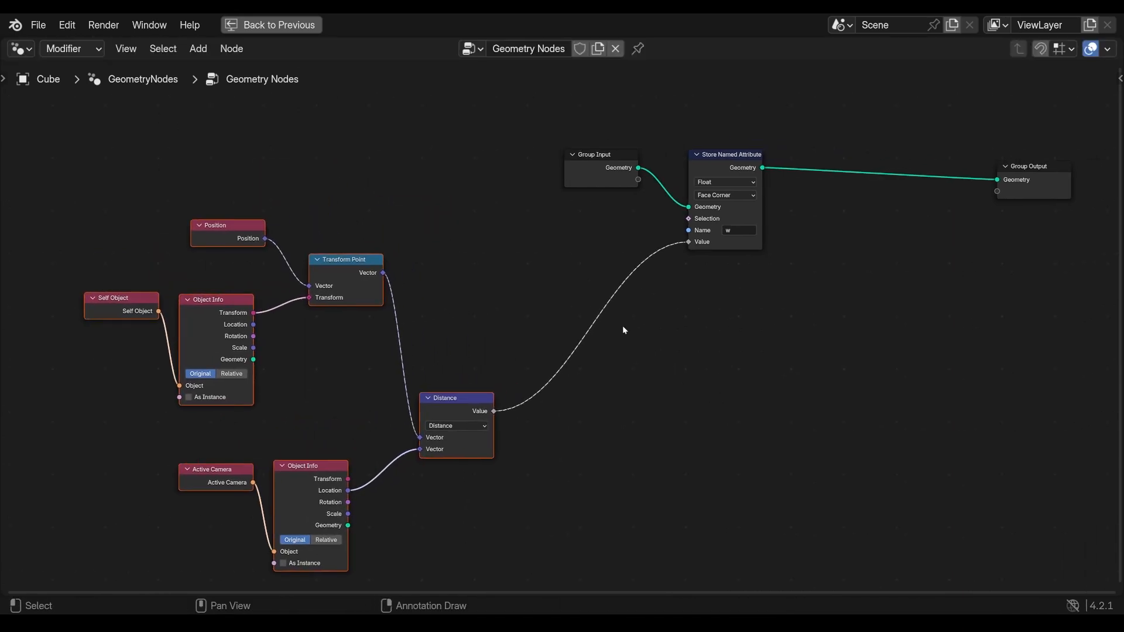
Add a Named Attribute node below Store Named Attribute and make it read the UVMap attribute.
left_click(552, 279)
key("Tab")
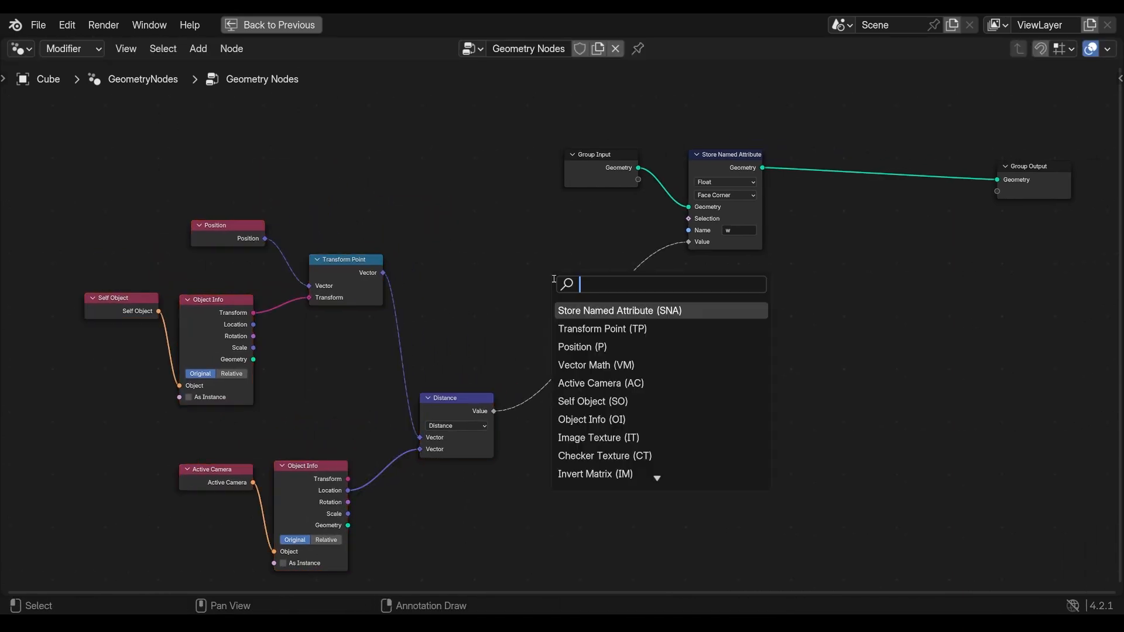
type("at")
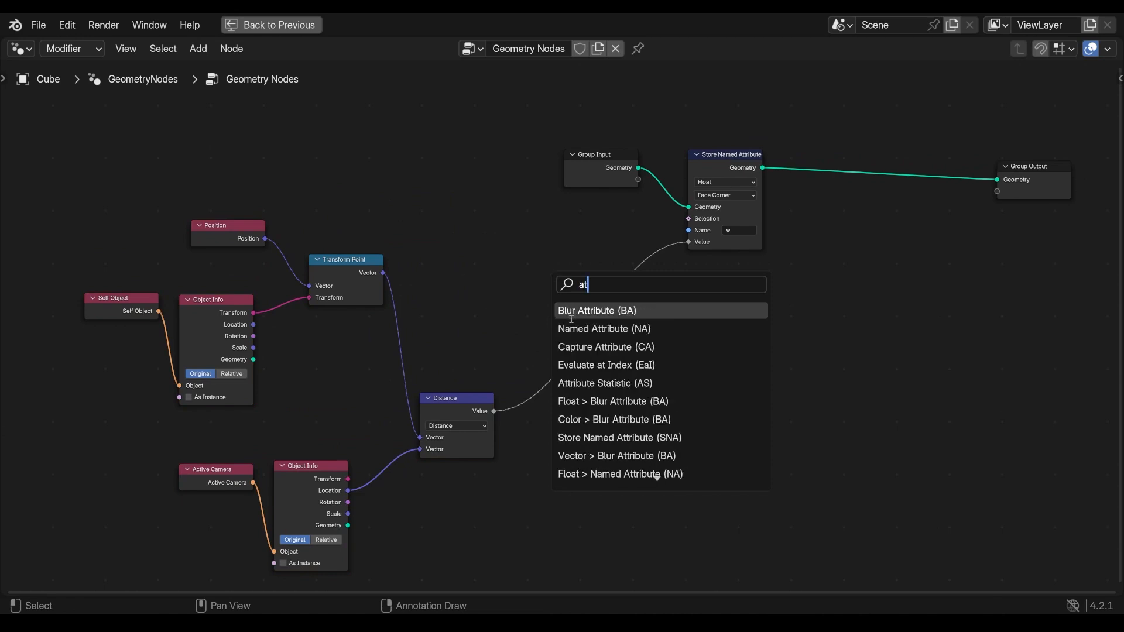
left_click(604, 328)
left_click(721, 386)
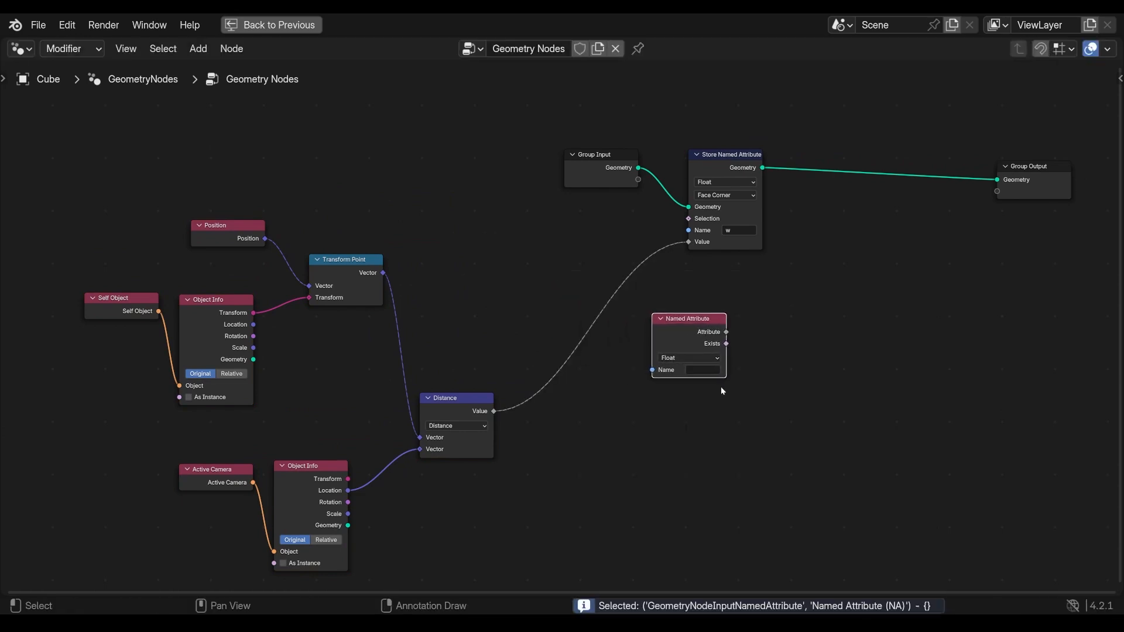
middle_click_drag(721, 386, 563, 382)
scroll(633, 326, "up", 2)
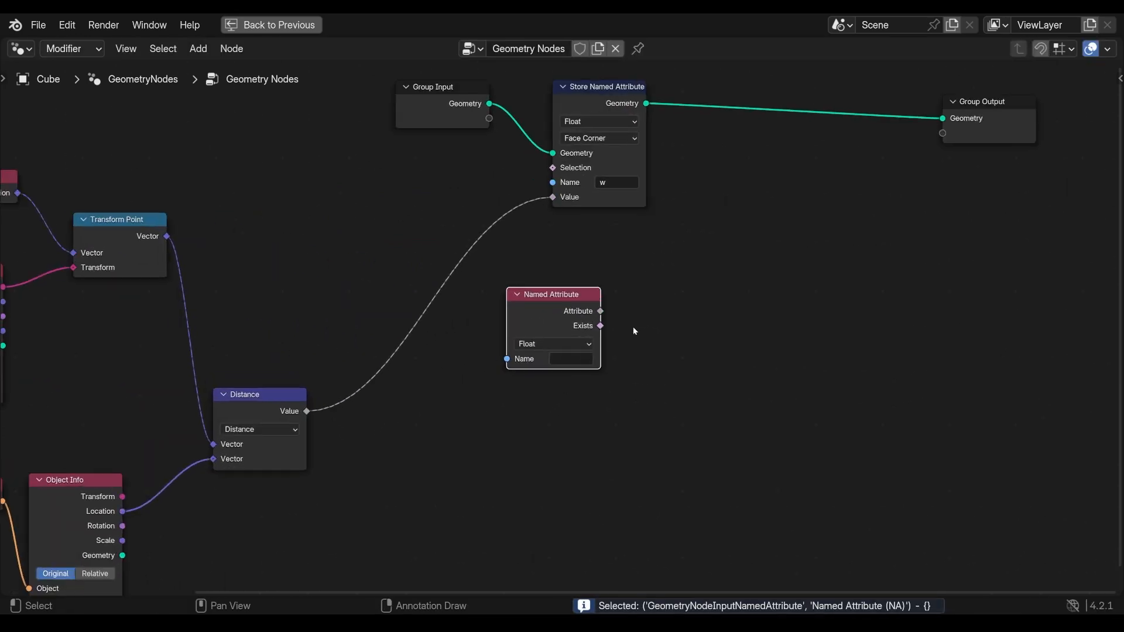
left_click(575, 359)
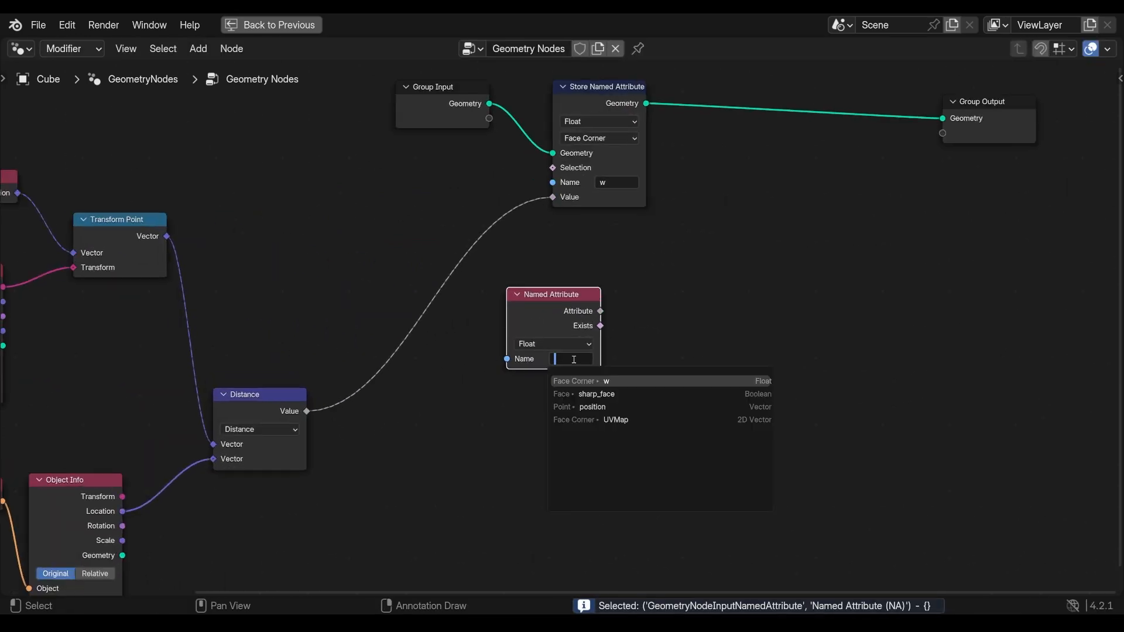
left_click(611, 419)
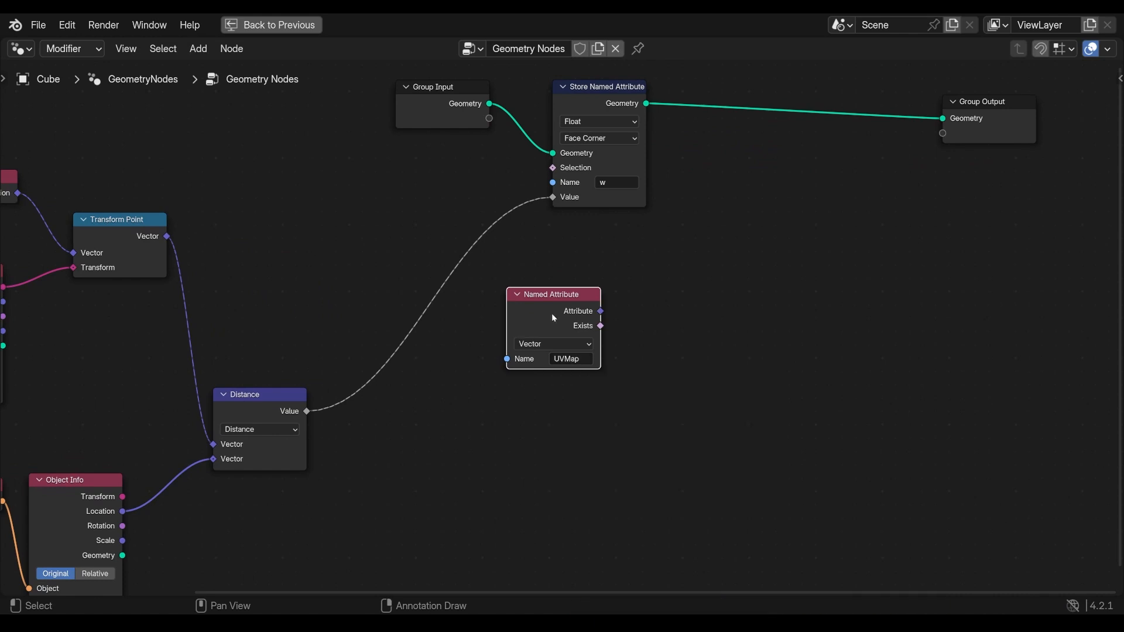
Move the UVMap Named Attribute node down beside the Distance node and nudge Distance into place.
left_click_drag(551, 314, 496, 488)
middle_click_drag(497, 488, 570, 350)
scroll(570, 350, "down", 1)
left_click_drag(570, 347, 534, 393)
left_click_drag(334, 265, 342, 252)
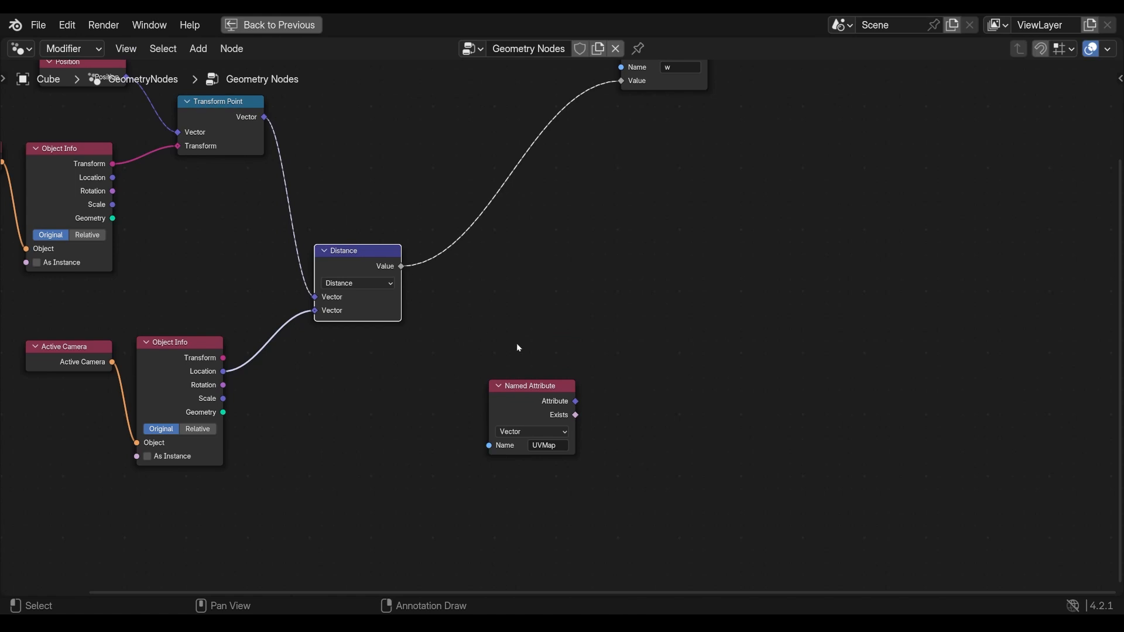
middle_click_drag(516, 344, 519, 326)
Add a Vector Math node beside the UVMap Named Attribute node and set its operation to Scale.
left_click(603, 308)
key("Tab")
type("vm")
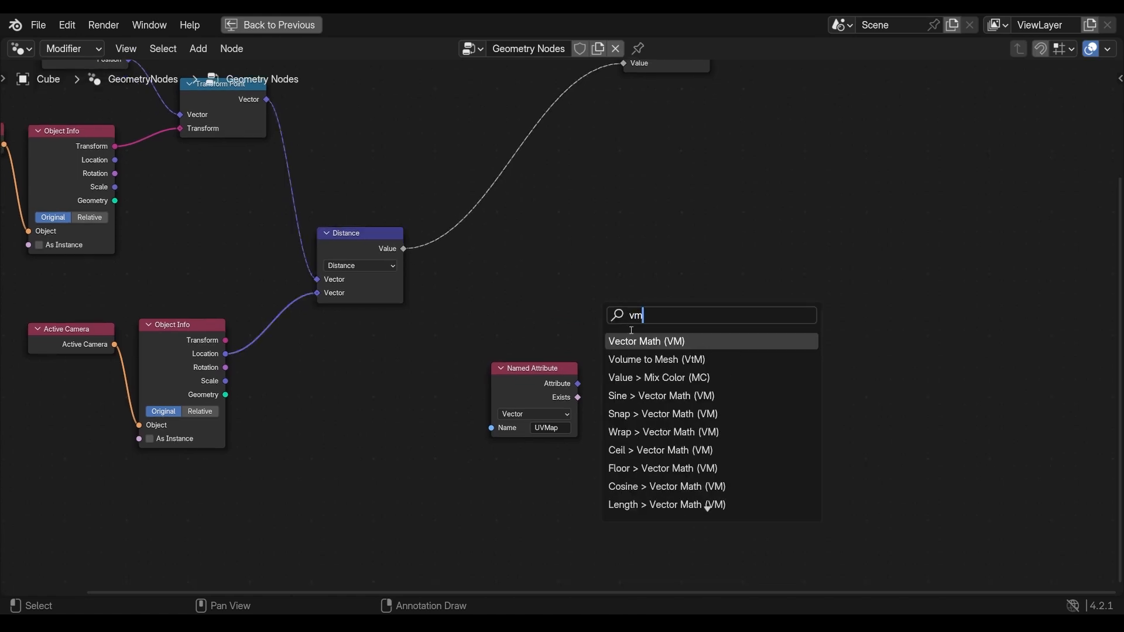
key("Return")
left_click(673, 335)
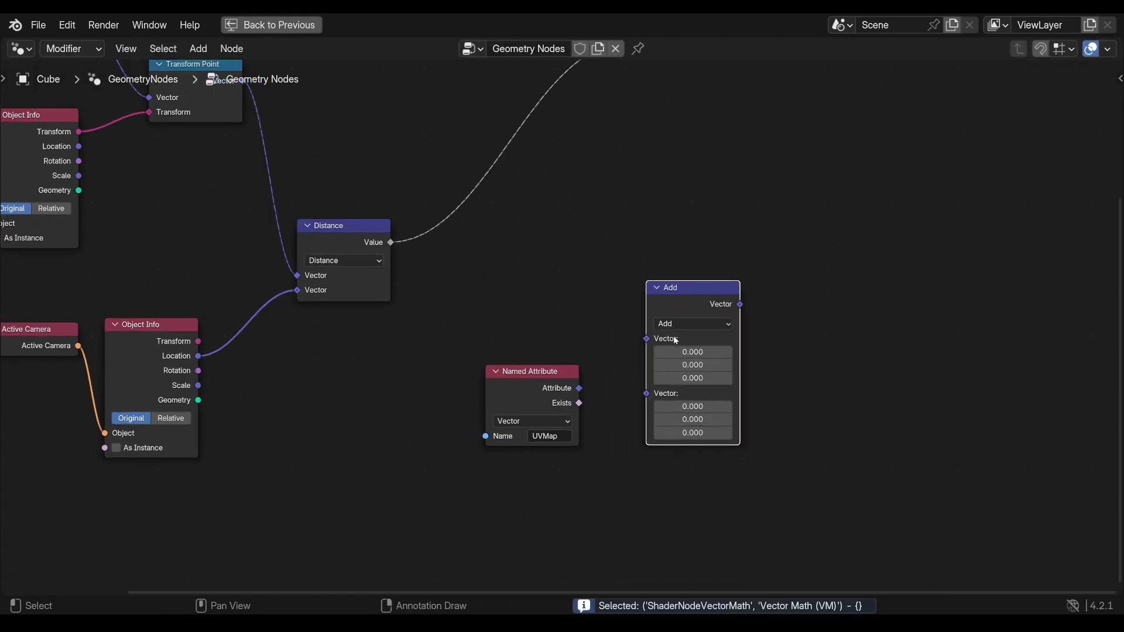
scroll(643, 310, "up", 1)
left_click(655, 320)
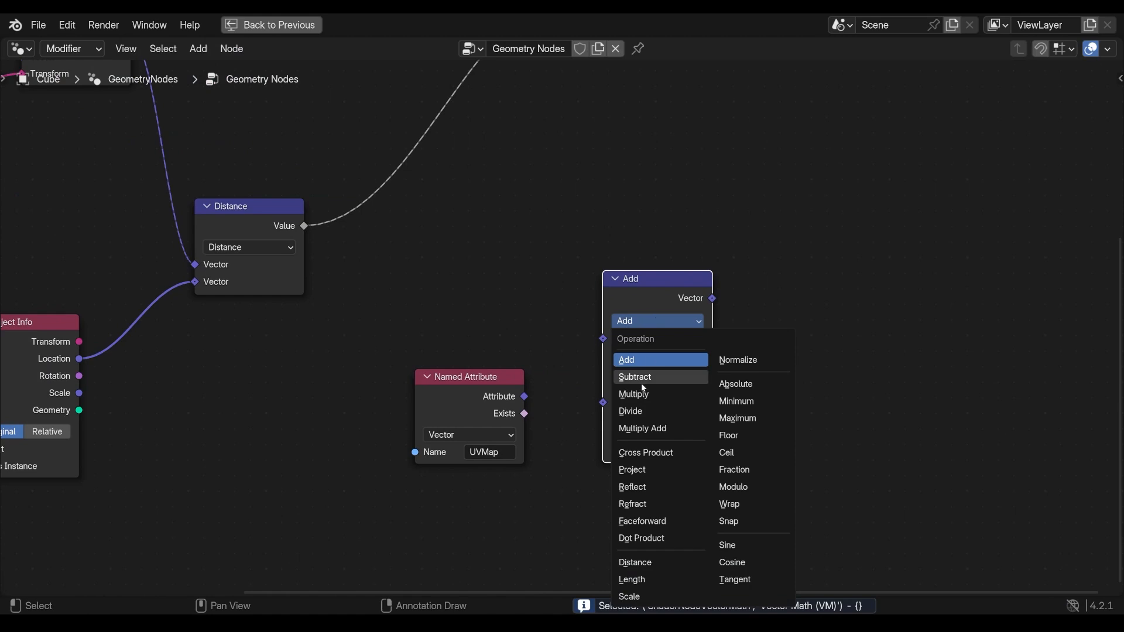
left_click(655, 594)
Connect the UVMap node's Attribute output to Scale's Vector input and the Distance Value to its Scale input, moving the UVMap node up.
left_click(490, 388)
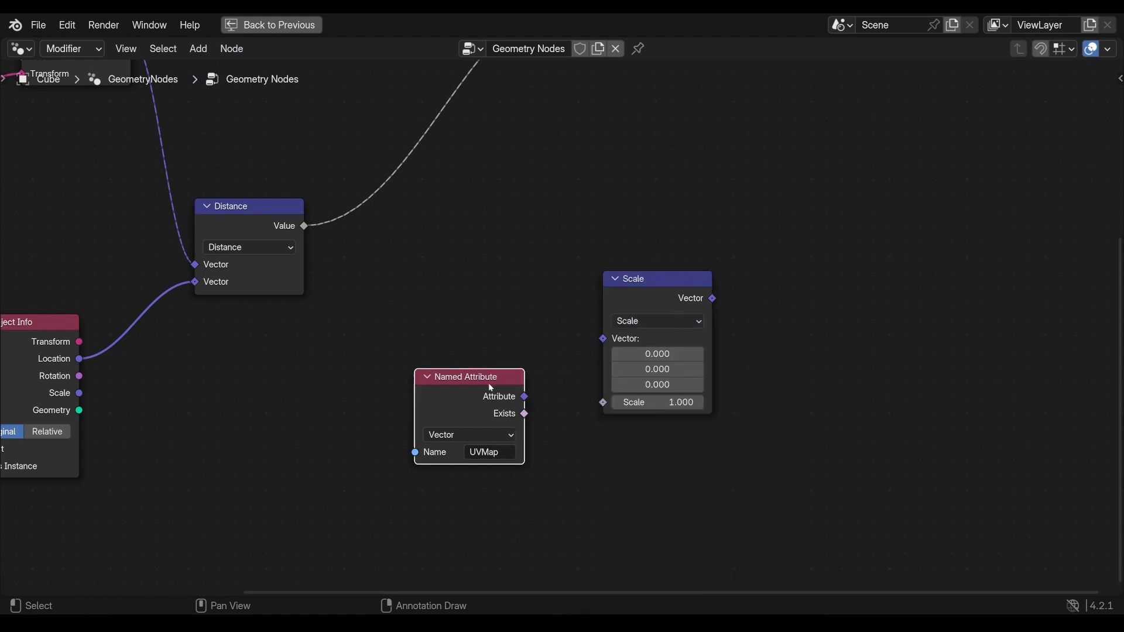
left_click_drag(271, 223, 296, 216)
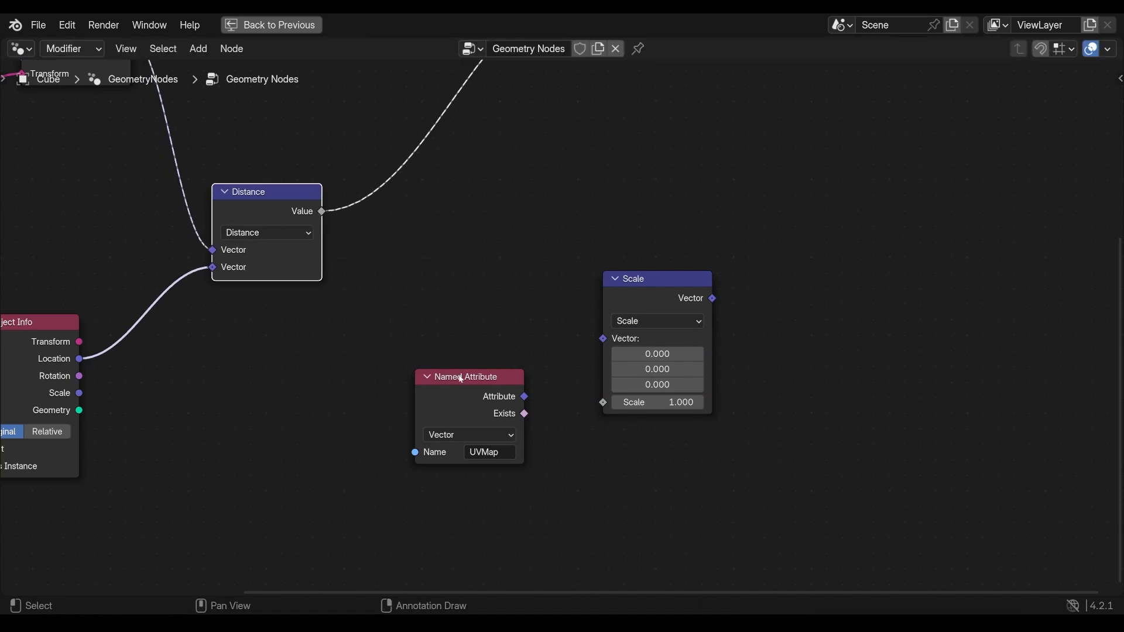
left_click_drag(461, 379, 446, 236)
left_click_drag(511, 254, 602, 339)
left_click_drag(423, 240, 425, 236)
left_click_drag(290, 191, 603, 356)
left_click_drag(457, 230, 473, 203)
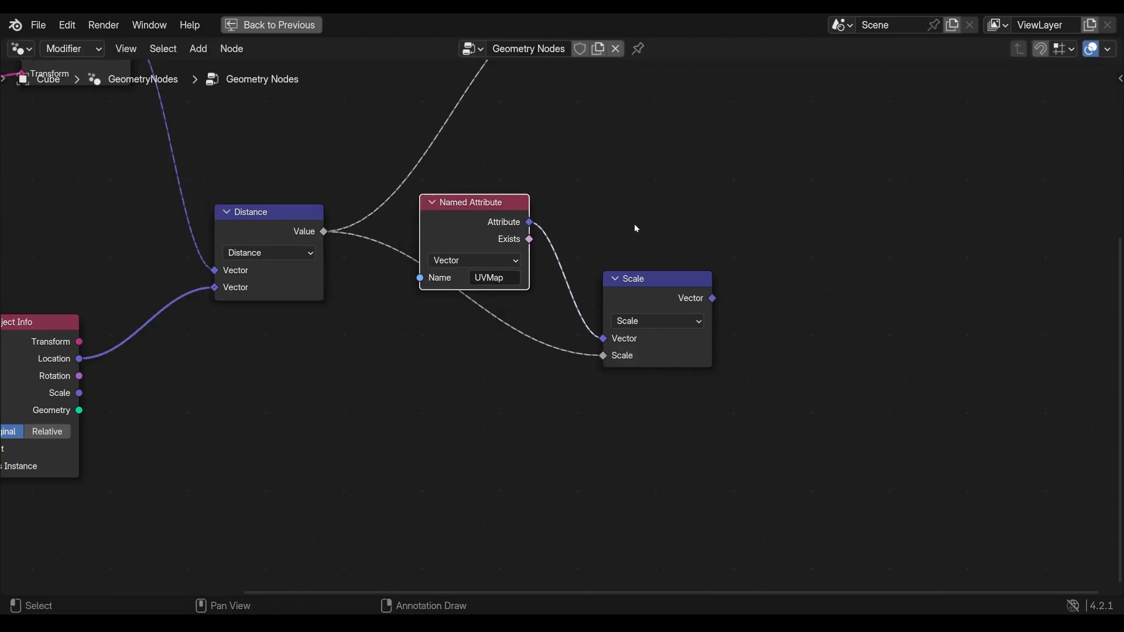
Tidy the layout by nudging the Scale and UVMap Named Attribute nodes slightly.
middle_click_drag(633, 225, 546, 386)
middle_click_drag(547, 386, 549, 405, "ctrl")
left_click_drag(568, 415, 569, 390)
left_click_drag(446, 360, 466, 347)
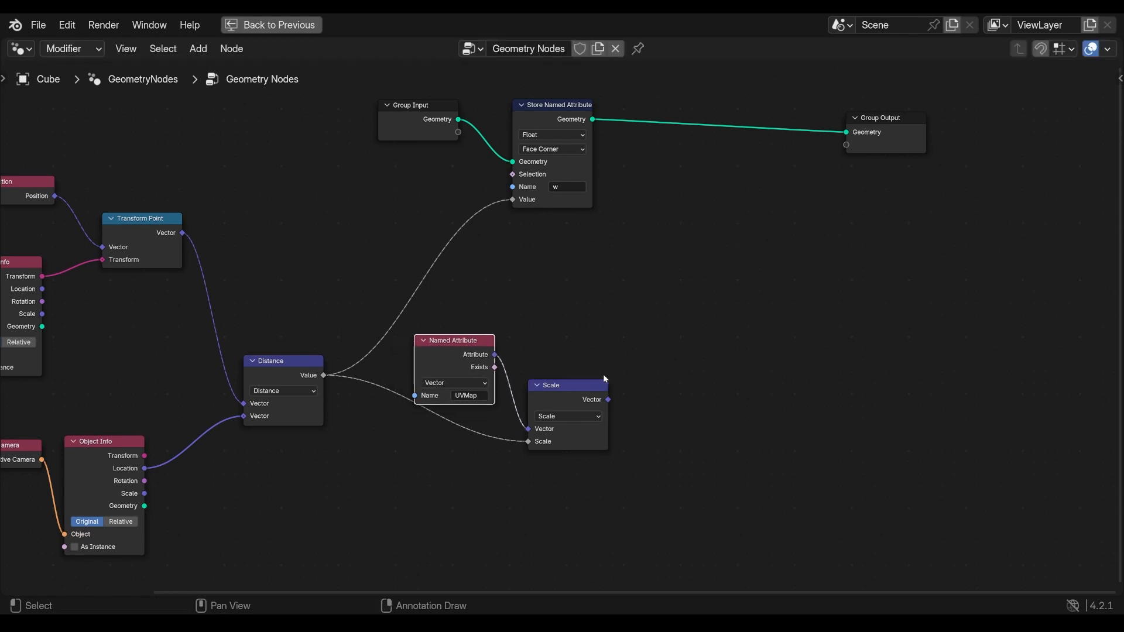
Duplicate the Store Named Attribute node and insert the copy into the geometry link before Group Output.
middle_click_drag(592, 346, 575, 392)
left_click(556, 167)
key("shift+d")
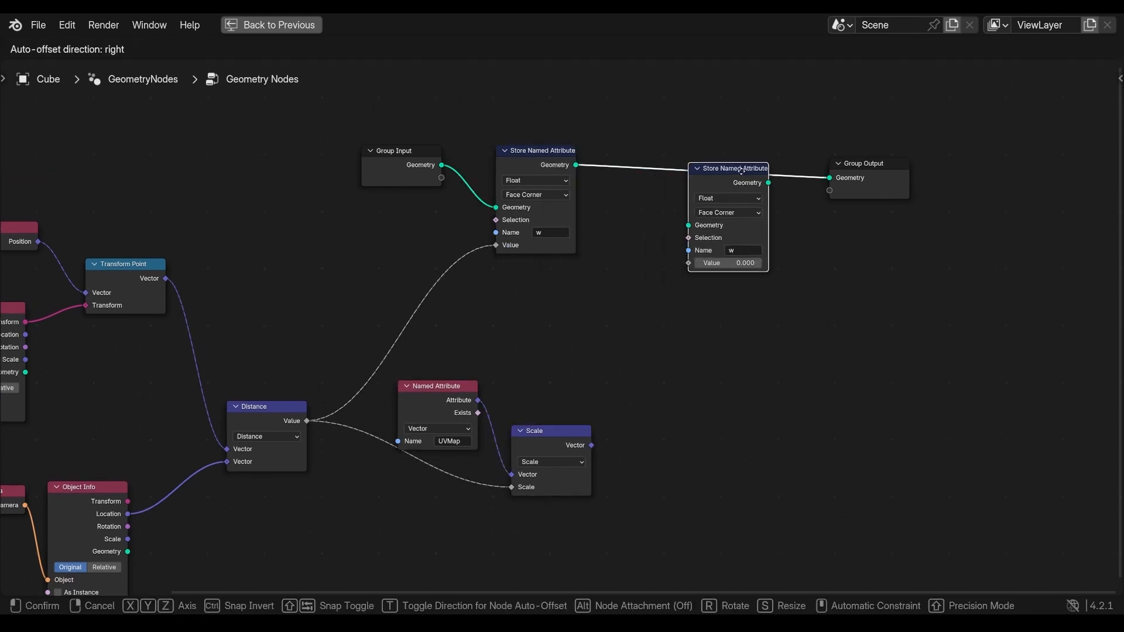
left_click(741, 170)
key("KP_Decimal")
Set the duplicated Store Named Attribute node's data type to 2D Vector and its name to scaledUV.
left_click(539, 289)
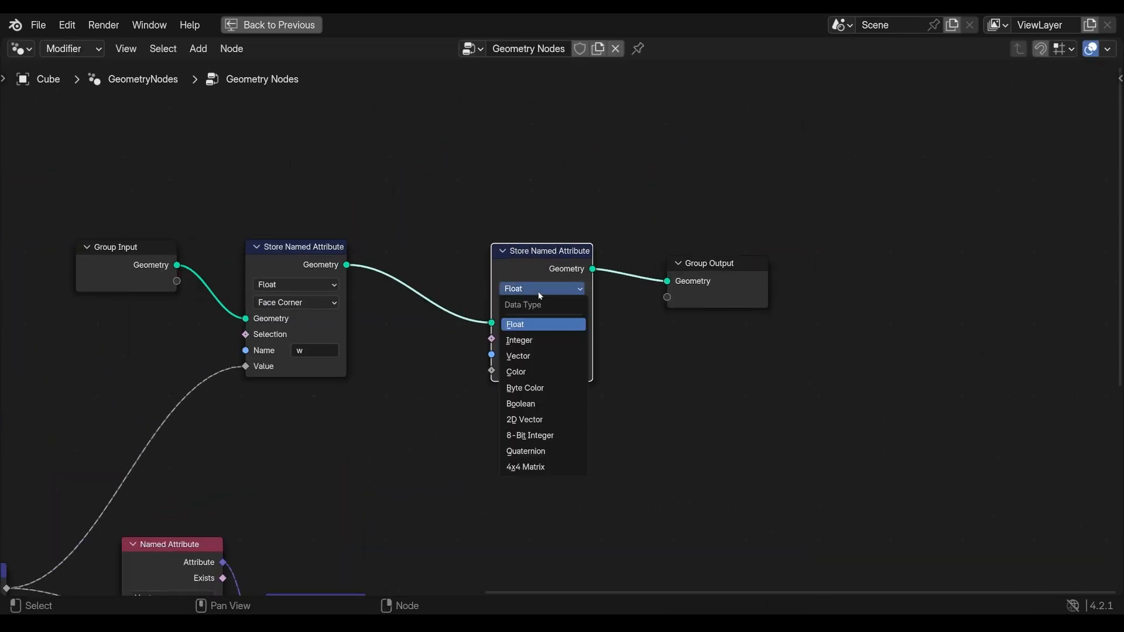
left_click(525, 420)
middle_click_drag(482, 507, 568, 359)
left_click(644, 205)
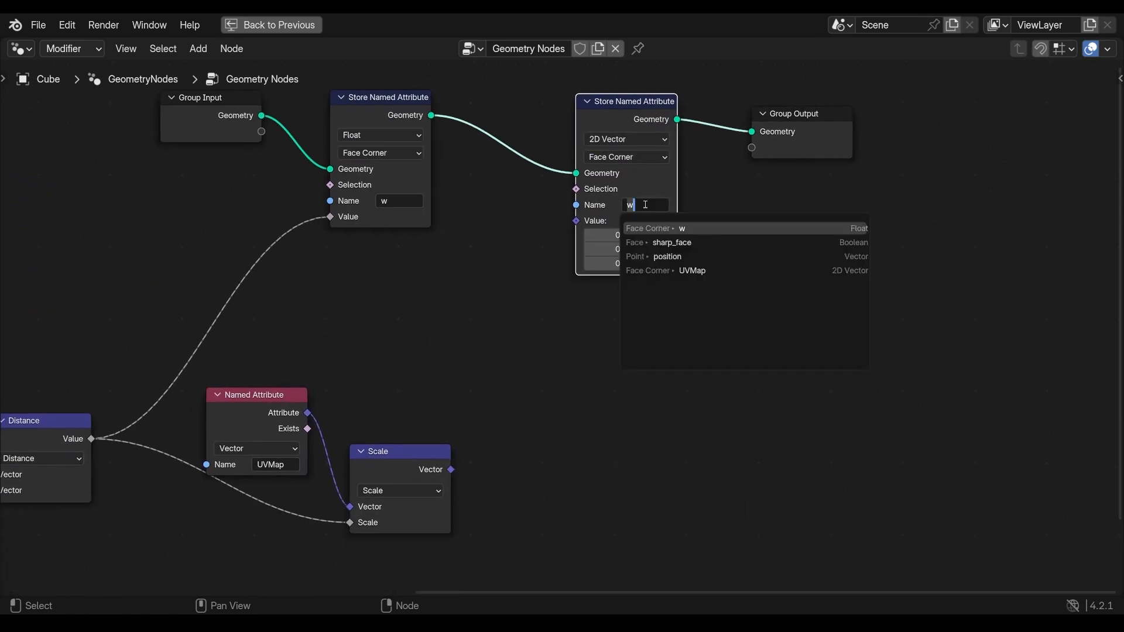
type("scaledUV")
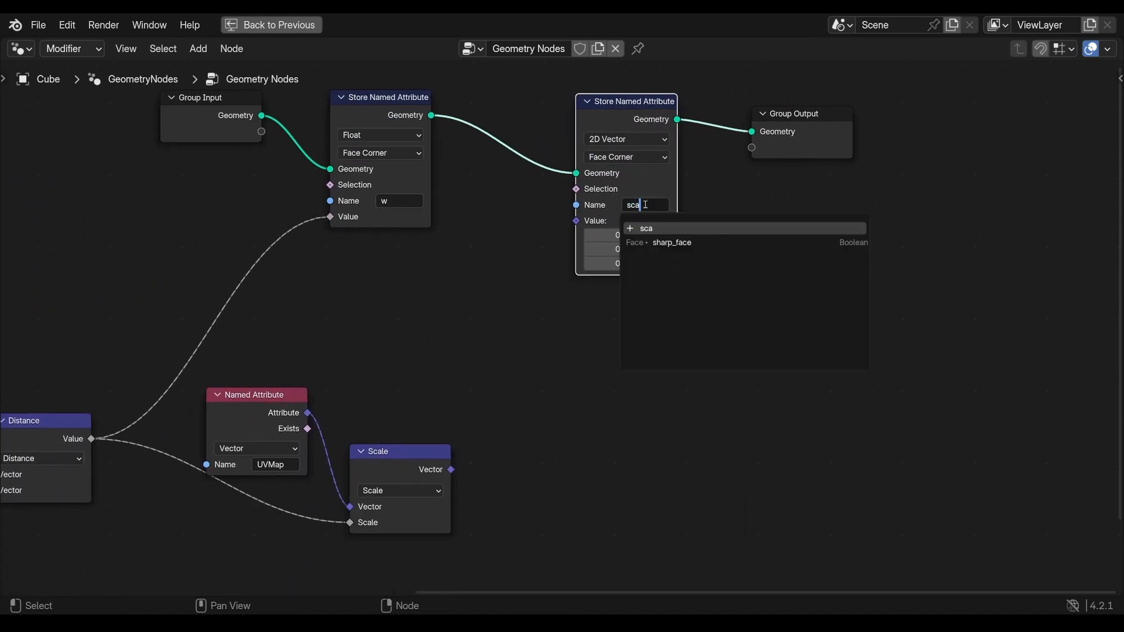
key("Return")
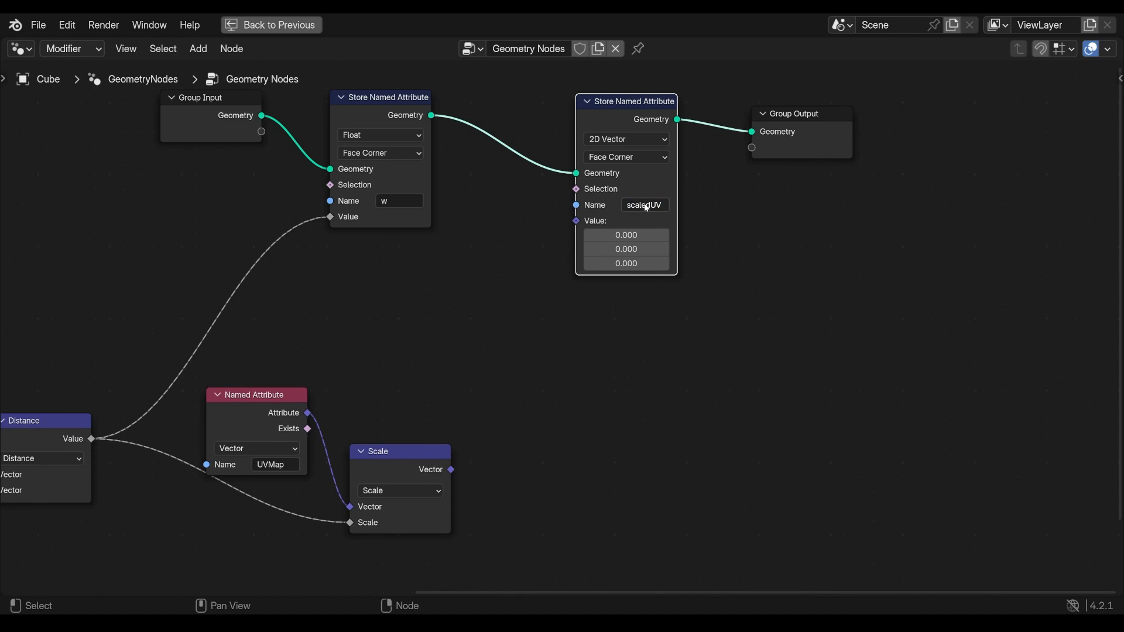
Connect the Scale node's Vector output to the scaledUV node's Value input and align the row of geometry nodes.
left_click_drag(452, 472, 577, 221)
scroll(627, 359, "down", 1)
middle_click_drag(586, 332, 683, 369)
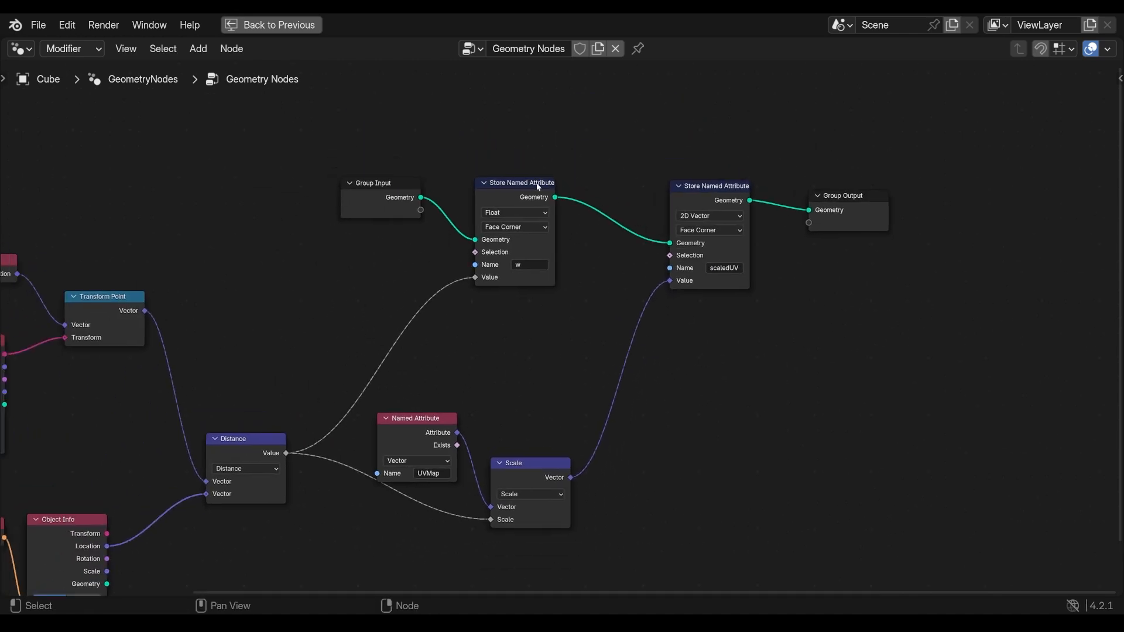
left_click_drag(537, 184, 543, 180)
left_click_drag(392, 183, 394, 183)
left_click(729, 183)
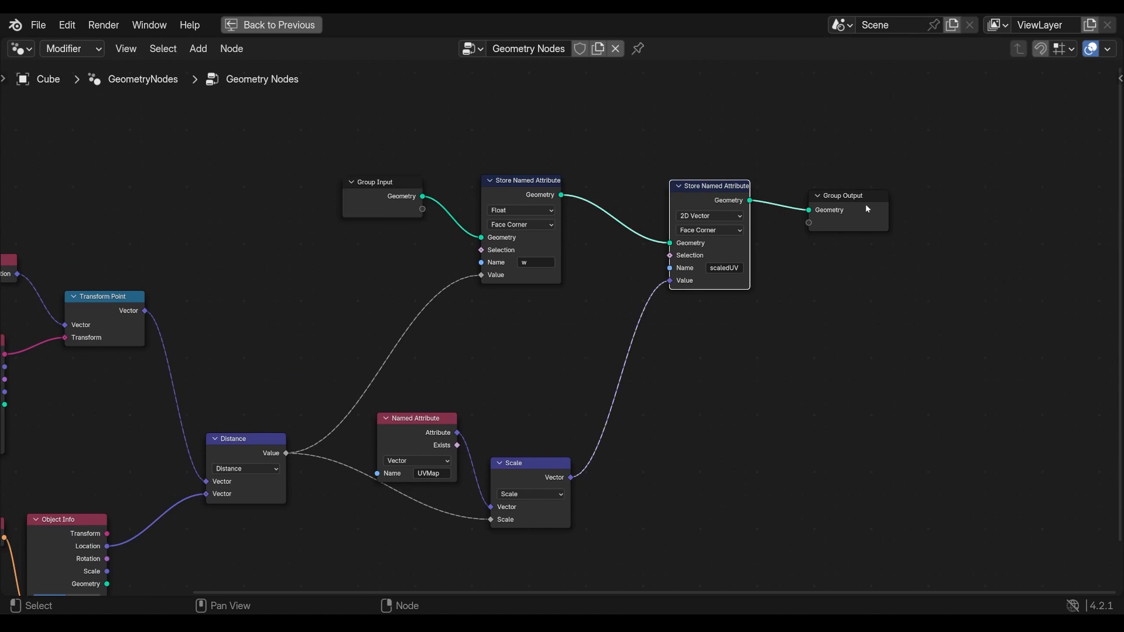
left_click_drag(857, 196, 862, 187)
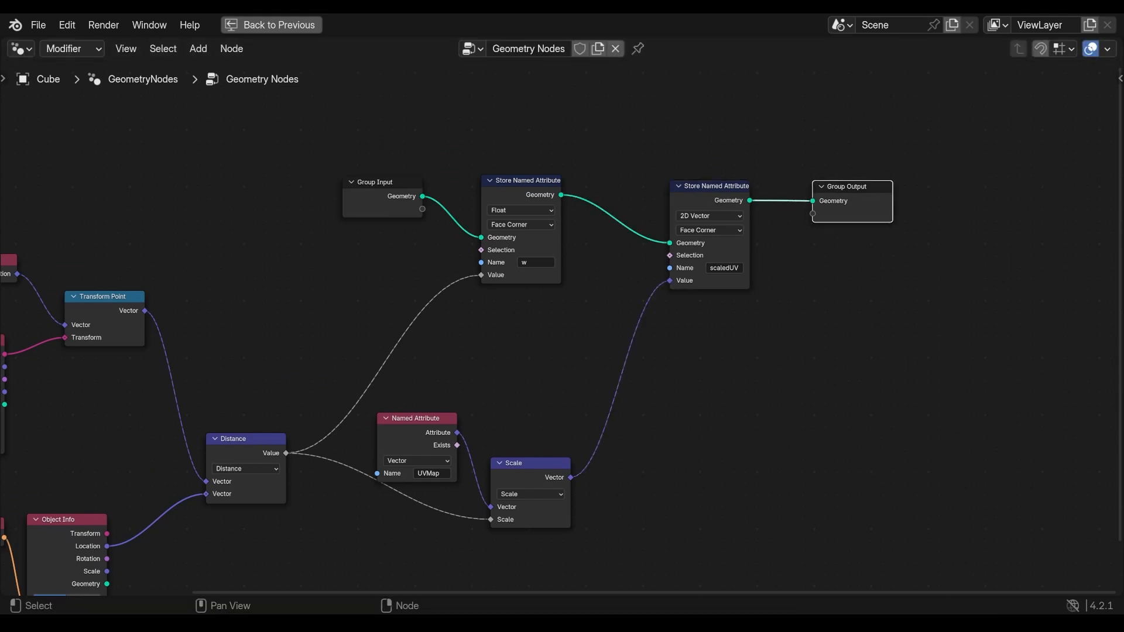
Restore the full layout, enlarge the shader editor area and maximize it to show the Affine material nodes.
key("ctrl+space")
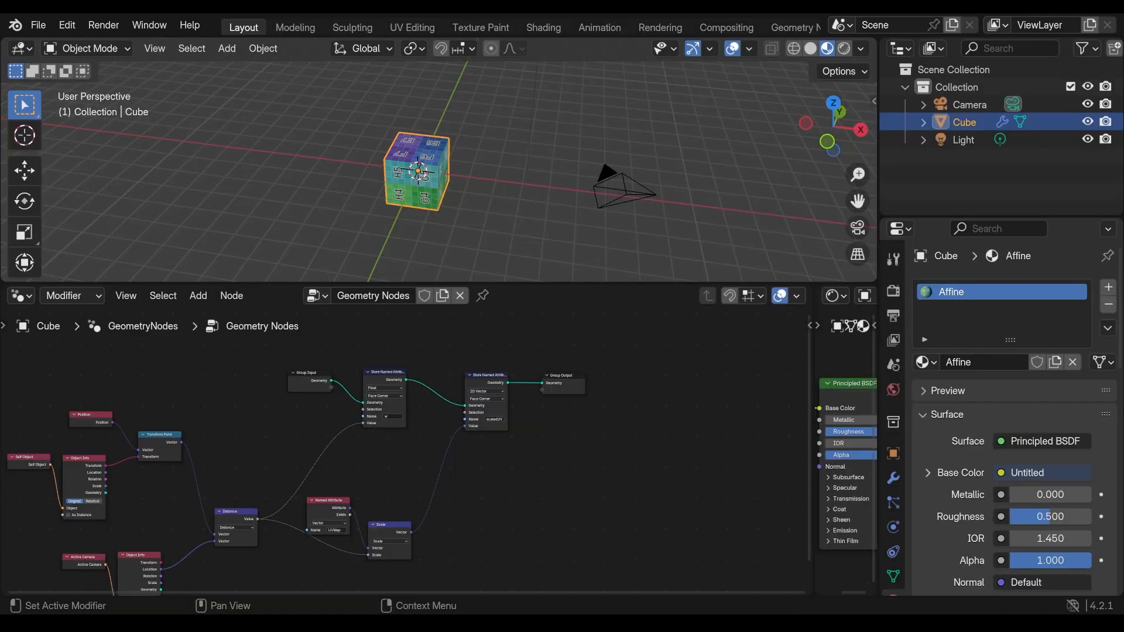
left_click_drag(810, 345, 223, 346)
left_click(524, 368)
key("ctrl+space")
scroll(518, 360, "down", 3)
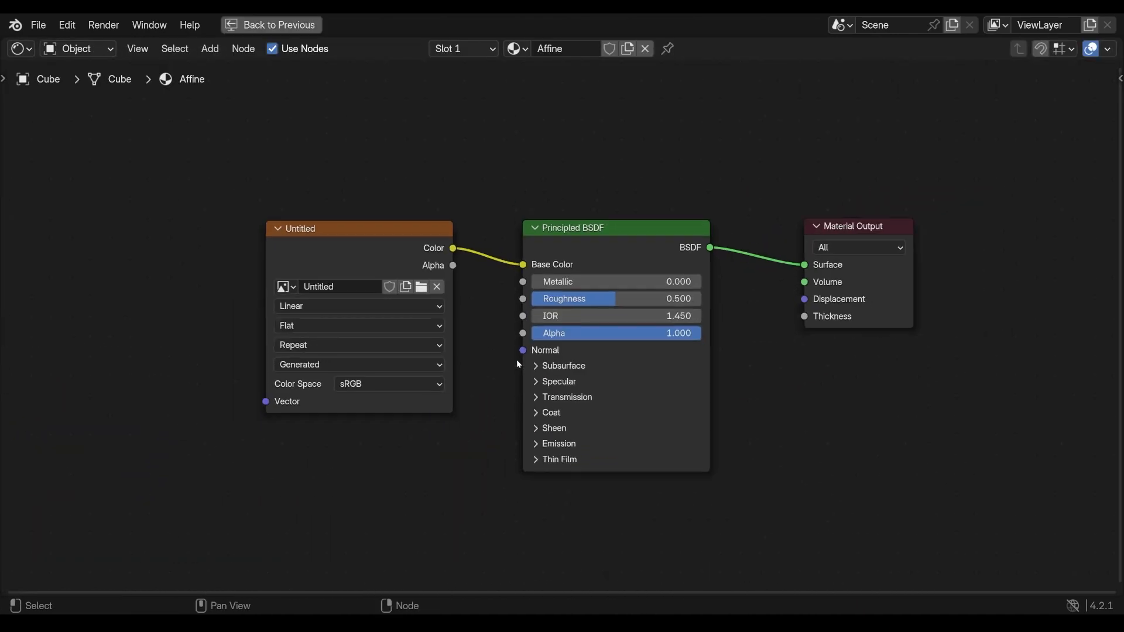
Move the Image Texture node slightly closer to the Principled BSDF node.
middle_click_drag(471, 388, 734, 395)
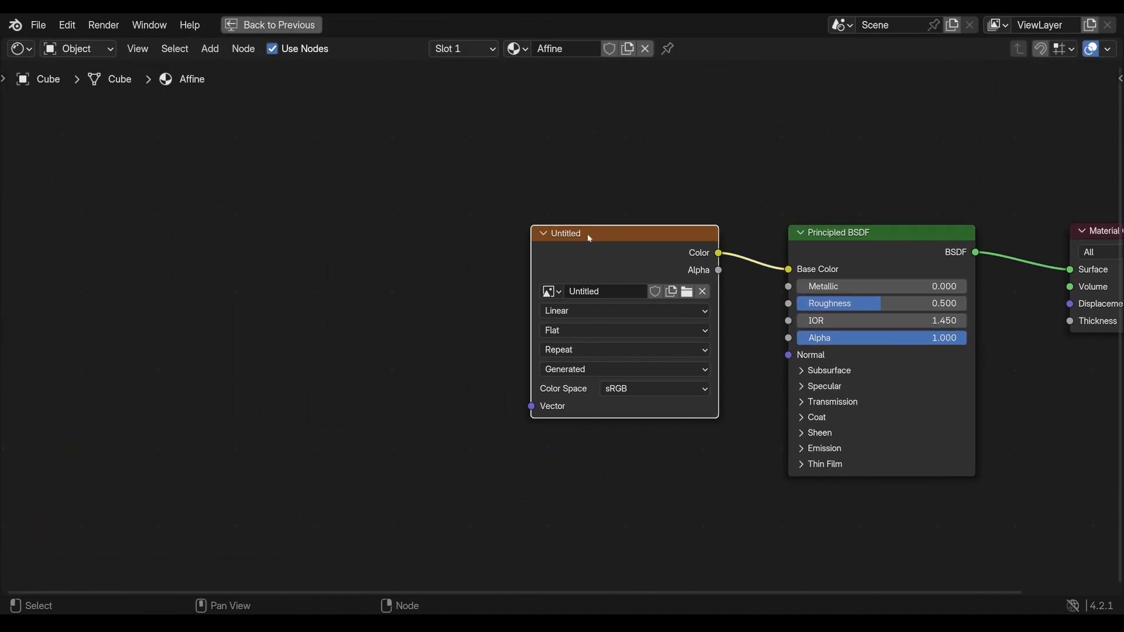
left_click_drag(530, 406, 560, 419)
middle_click_drag(560, 417, 624, 399)
scroll(500, 380, "down", 1)
middle_click_drag(453, 328, 484, 328)
Add a Texture Coordinate node and connect its UV output to the Image Texture's Vector input.
left_click(495, 310)
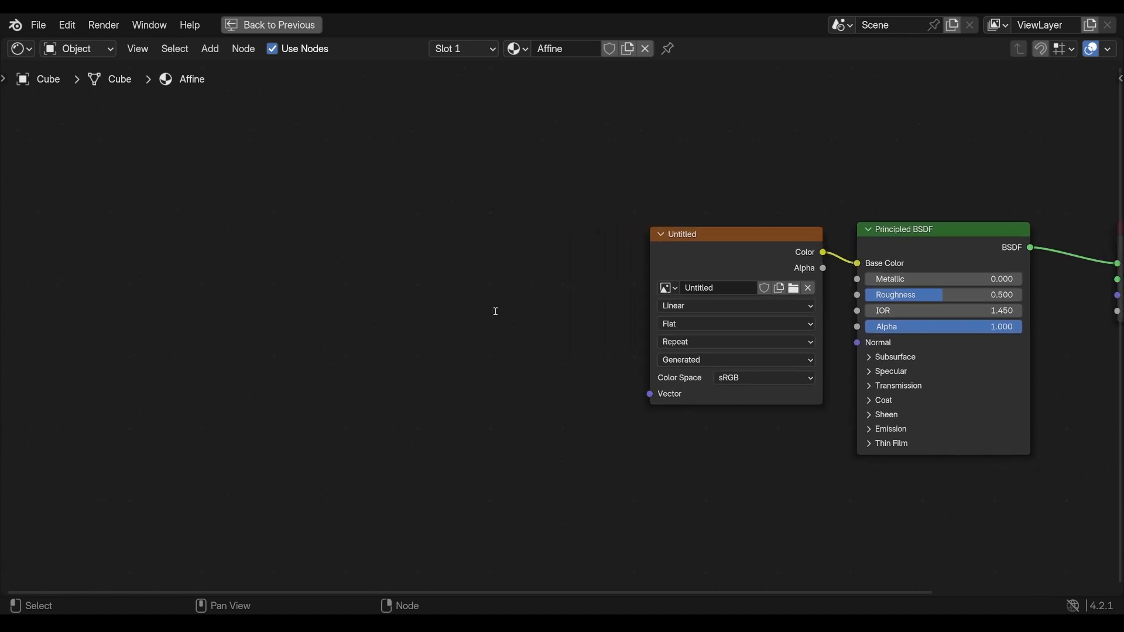
key("Tab")
type("tc")
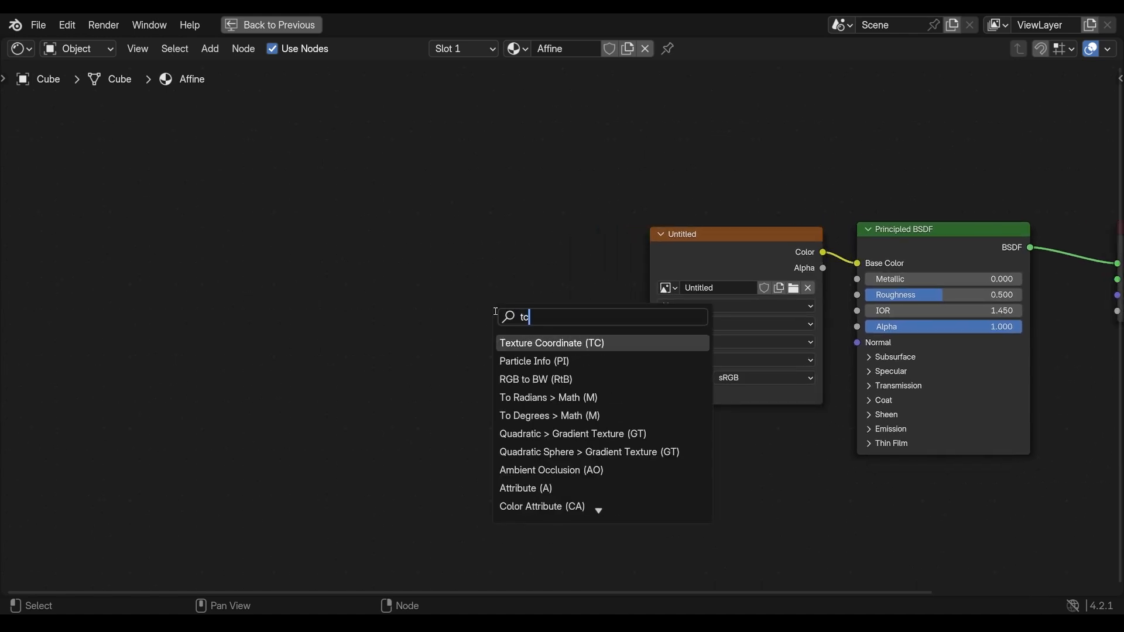
key("Return")
left_click(427, 268)
left_click_drag(528, 326, 650, 393)
Reposition the Texture Coordinate node and delete it from the material.
key("g")
left_click(462, 277)
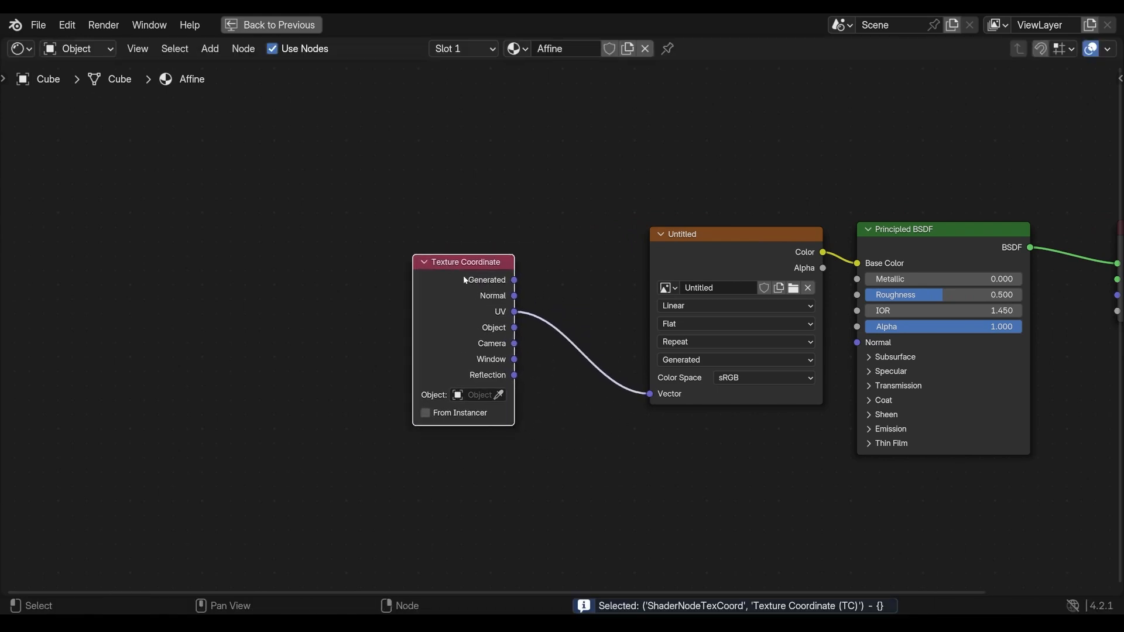
key("g")
left_click(418, 265)
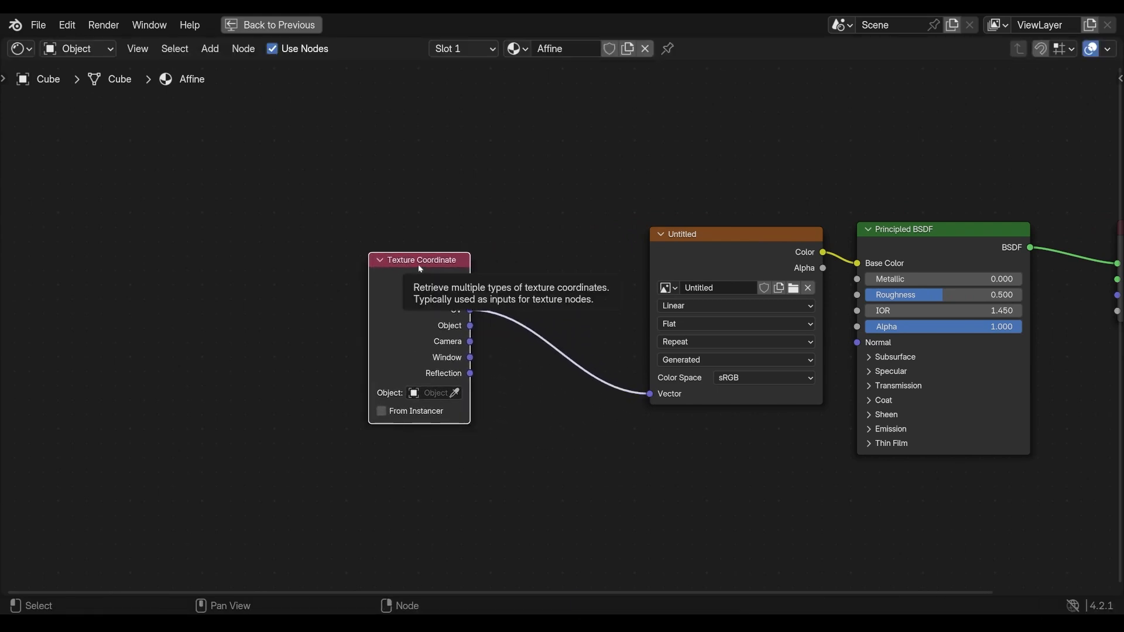
key("g")
left_click(409, 260)
key("x")
Add an Attribute node named scaledUV and place it well before the Image Texture node.
key("shift+a")
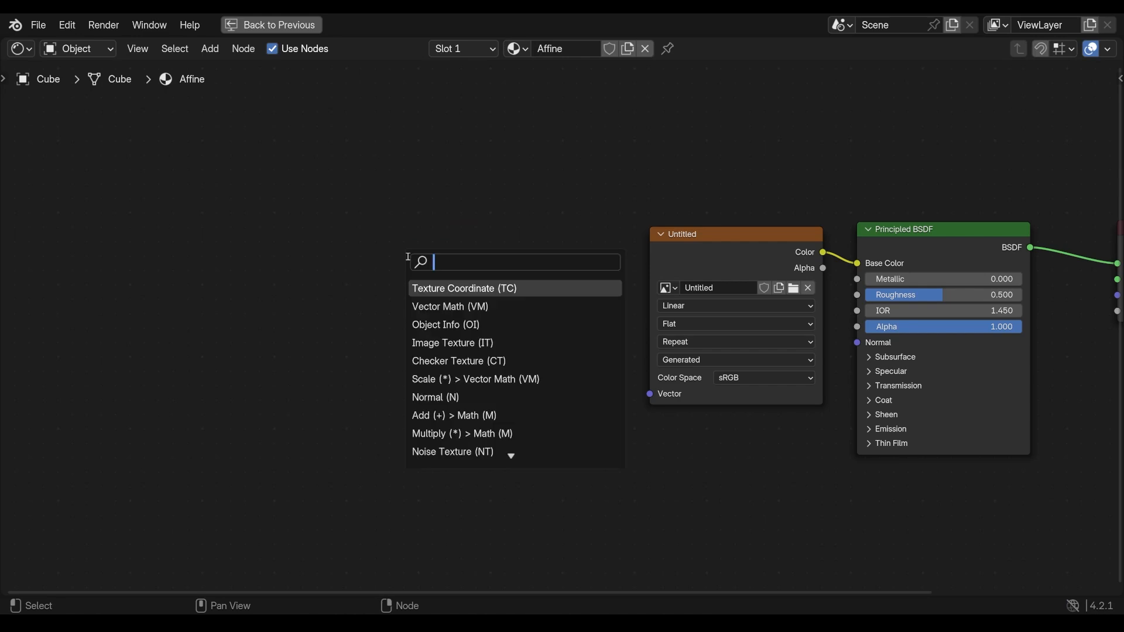
type("at")
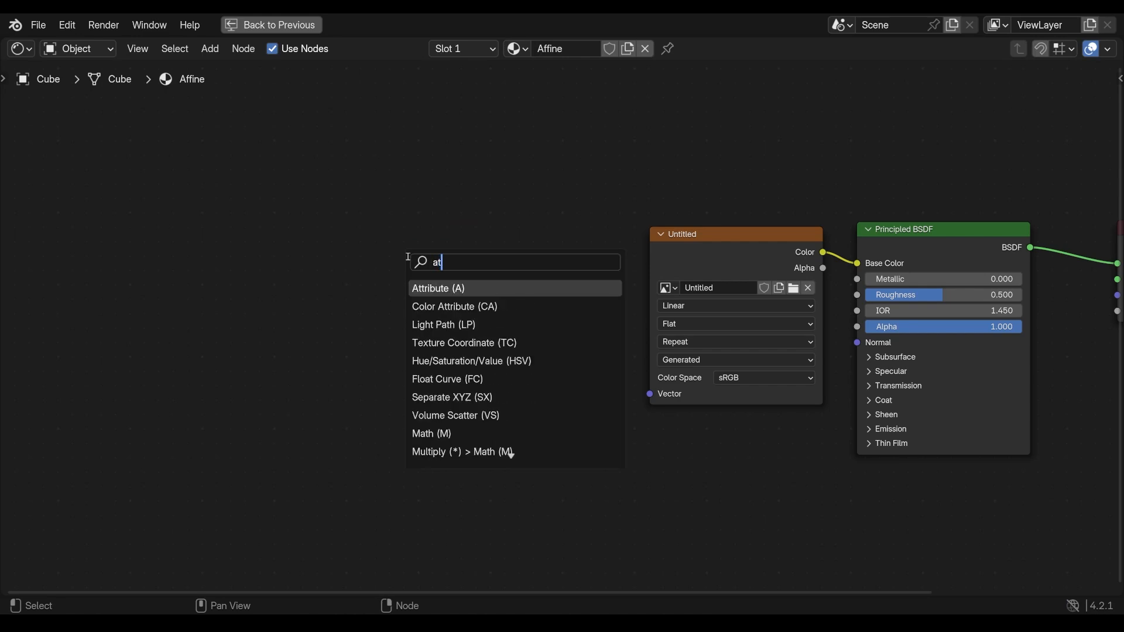
key("Return")
left_click(412, 385)
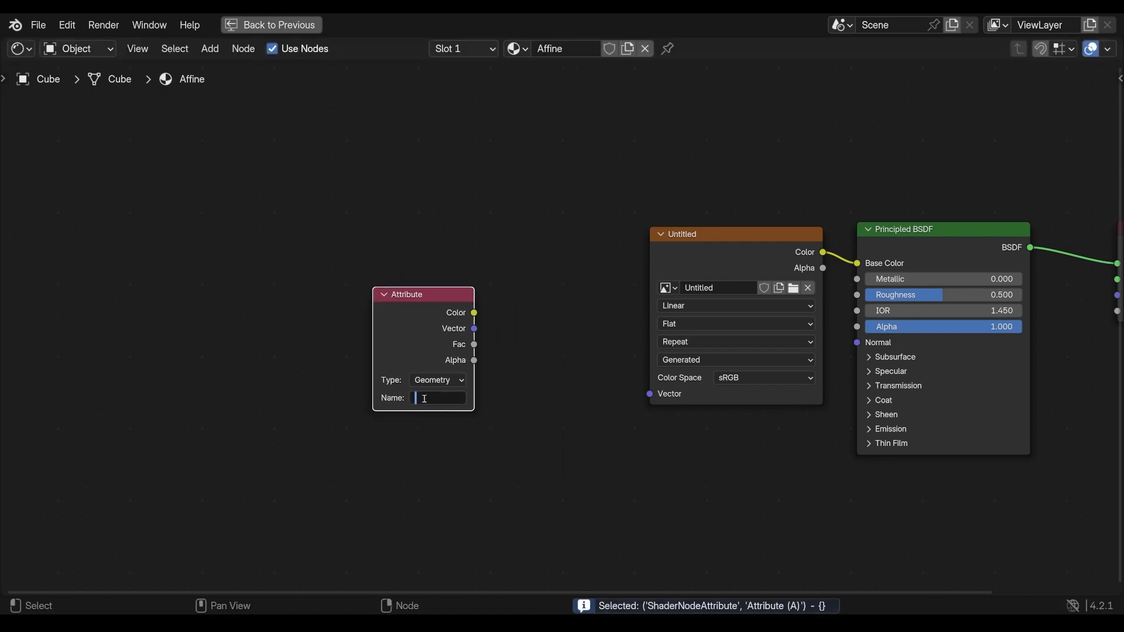
left_click(424, 399)
type("scaledUV")
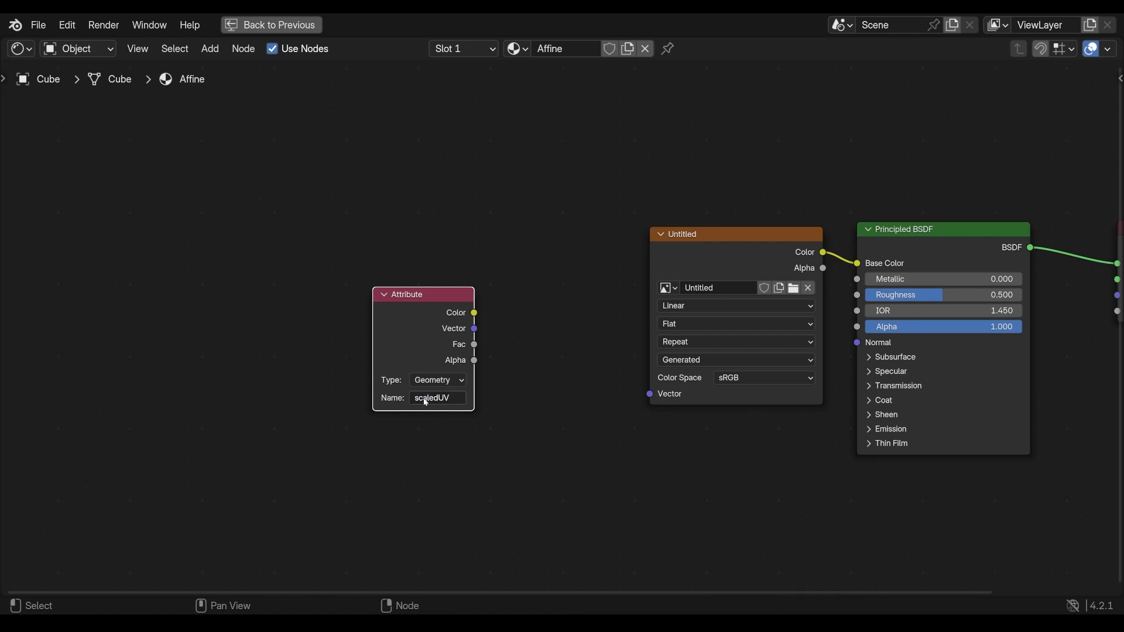
key("Return")
left_click_drag(409, 295, 352, 219)
Duplicate the scaledUV Attribute node, place the copy below it and set its attribute name to w.
middle_click_drag(721, 176, 610, 171)
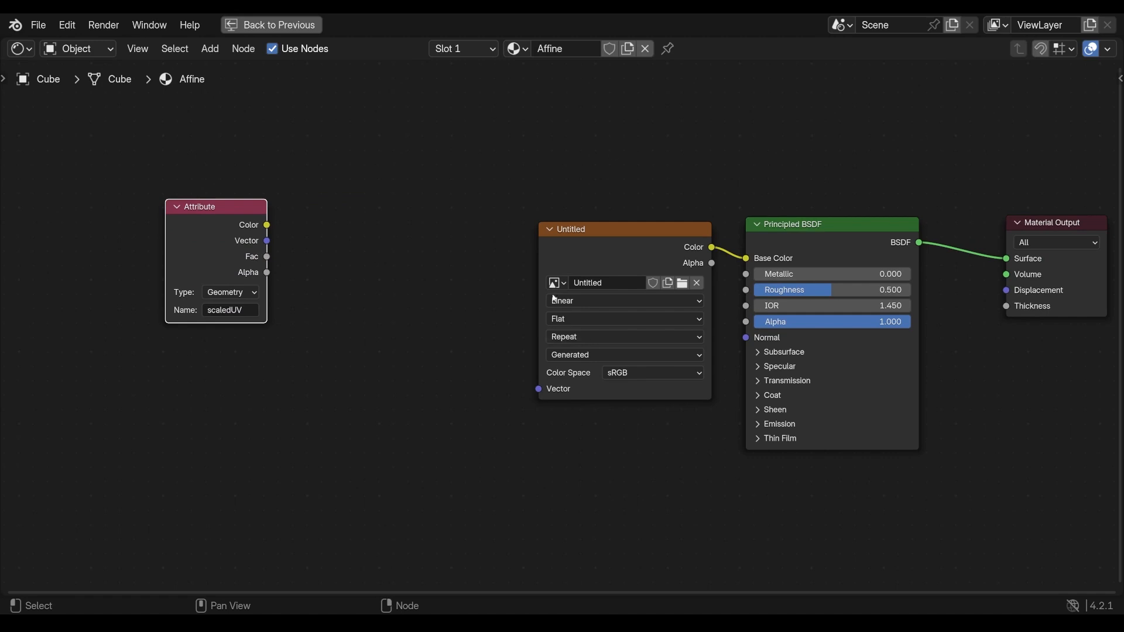
middle_click_drag(779, 289, 701, 309)
middle_click_drag(315, 334, 640, 294)
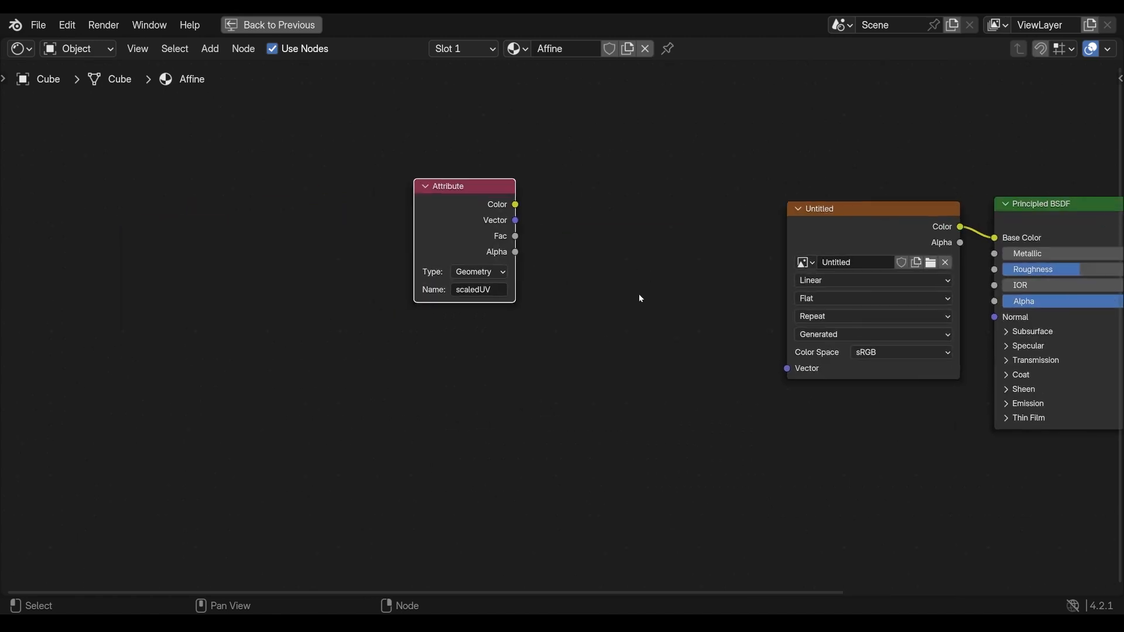
scroll(640, 294, "up", 1)
middle_click_drag(577, 265, 475, 282)
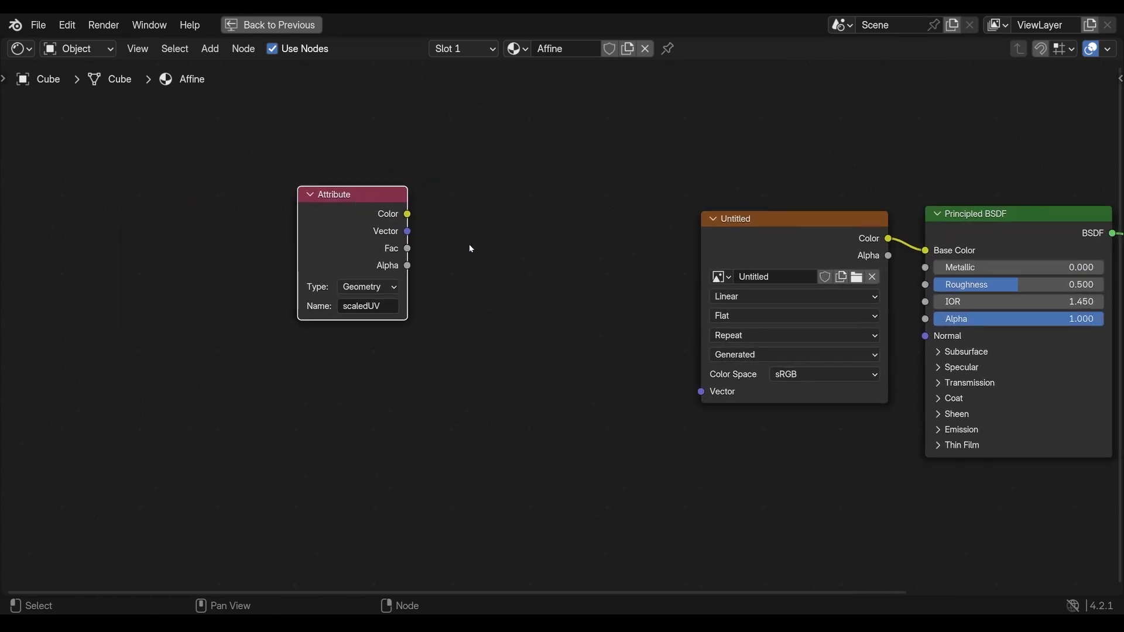
left_click(311, 198)
left_click(307, 199)
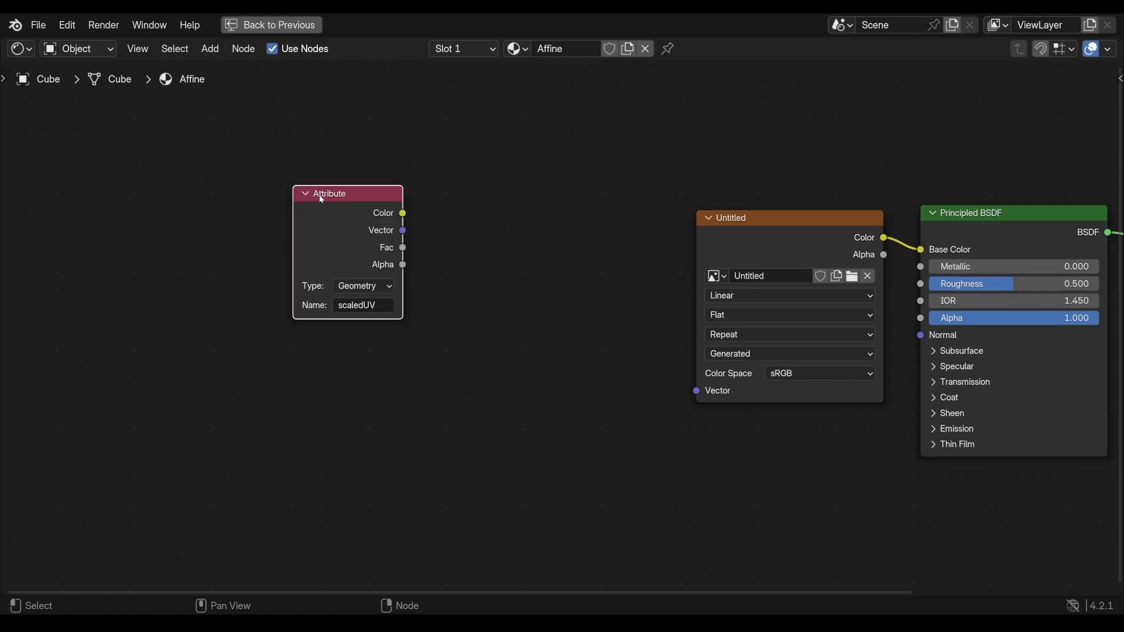
middle_click_drag(323, 201, 322, 191)
key("shift+d")
left_click(329, 358)
middle_click_drag(355, 404, 358, 324)
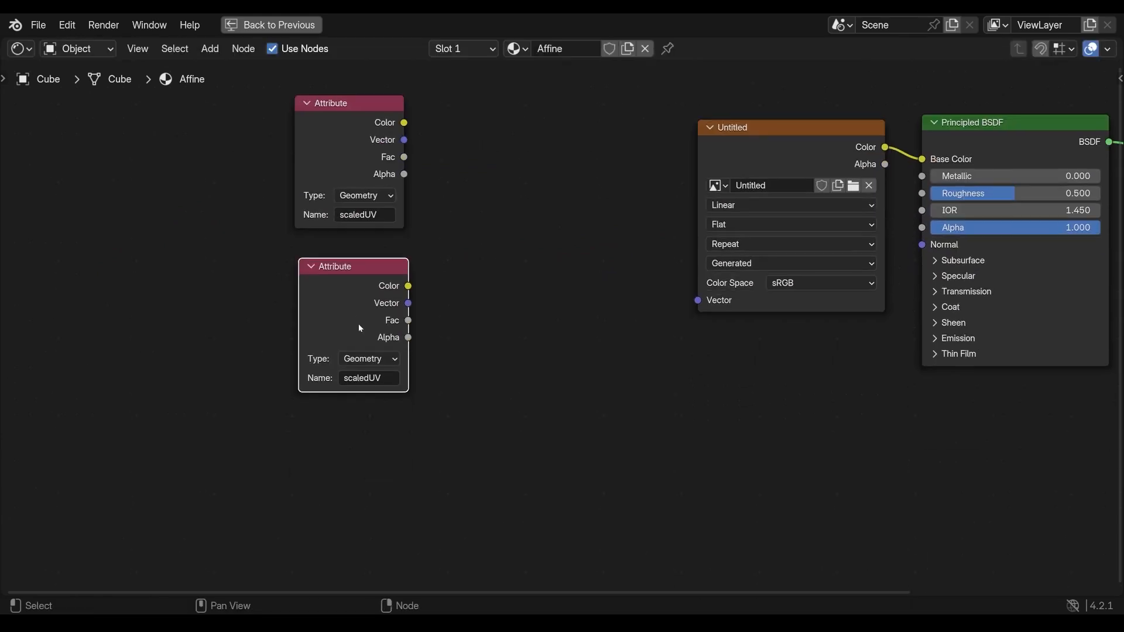
left_click(385, 378)
type("w")
key("Return")
Add a Vector Math node between the Attribute nodes and the Image Texture and set its operation to Divide.
middle_click_drag(524, 223, 491, 245)
key("shift+a")
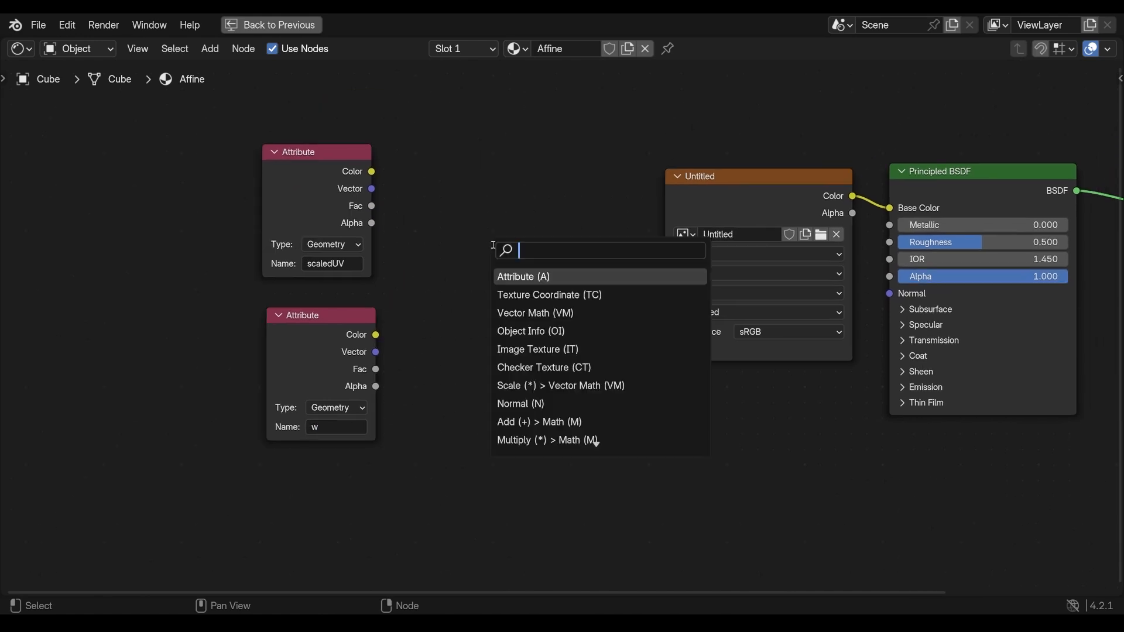
type("vm")
key("Return")
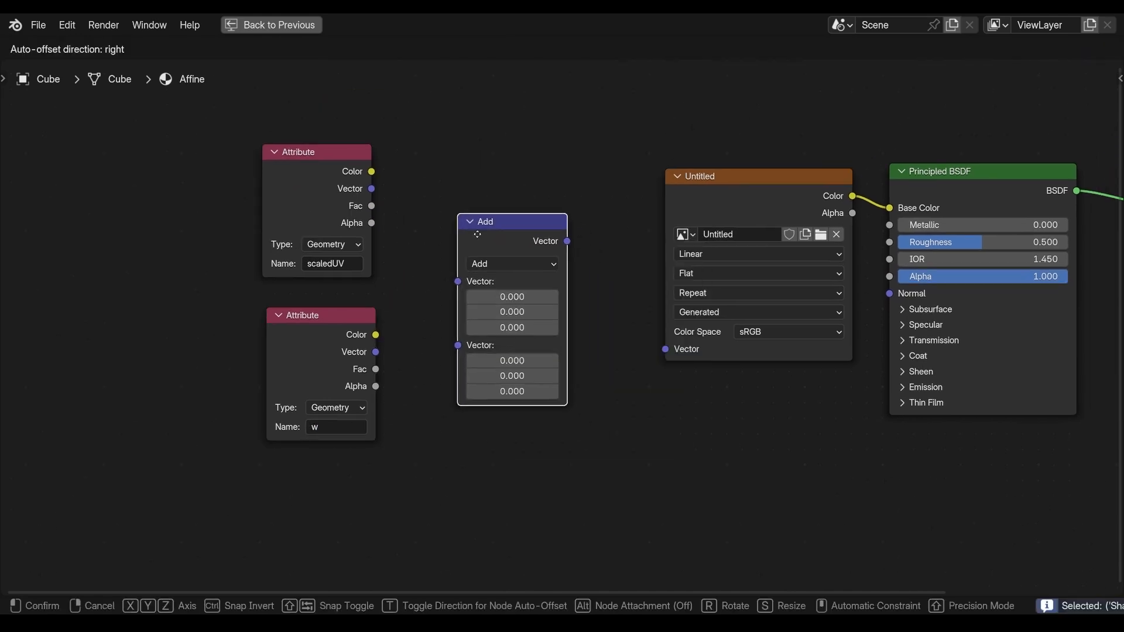
left_click(490, 258)
left_click(489, 257)
left_click(486, 349)
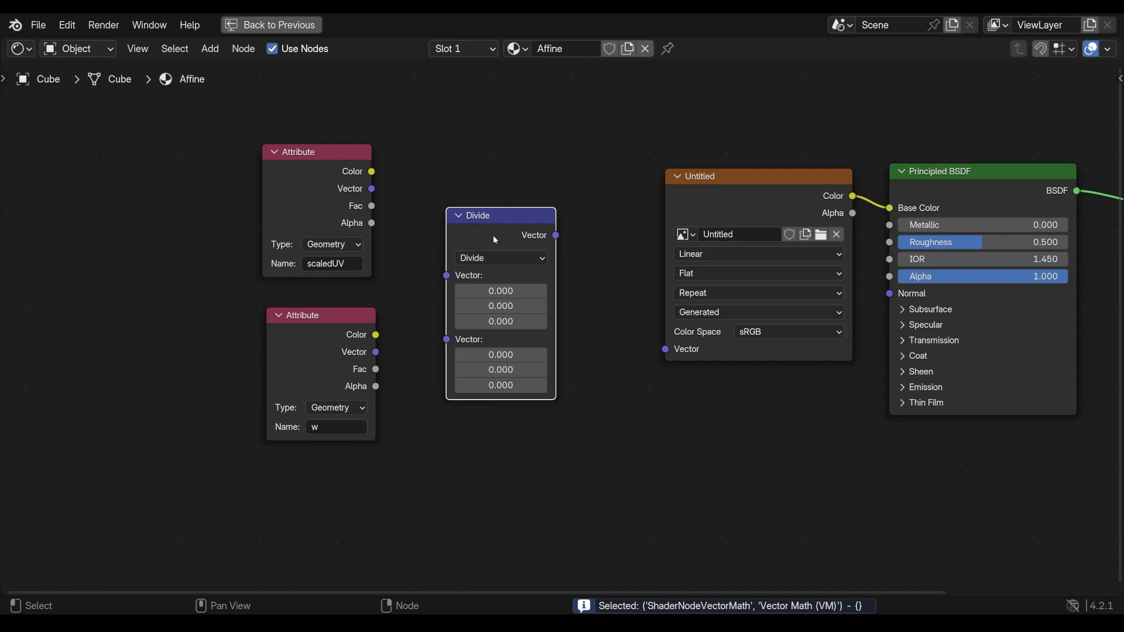
Connect the Vector outputs of the scaledUV and w Attribute nodes to the Divide node's first and second inputs.
left_click_drag(374, 191, 450, 272)
left_click_drag(374, 351, 457, 293)
left_click(511, 230)
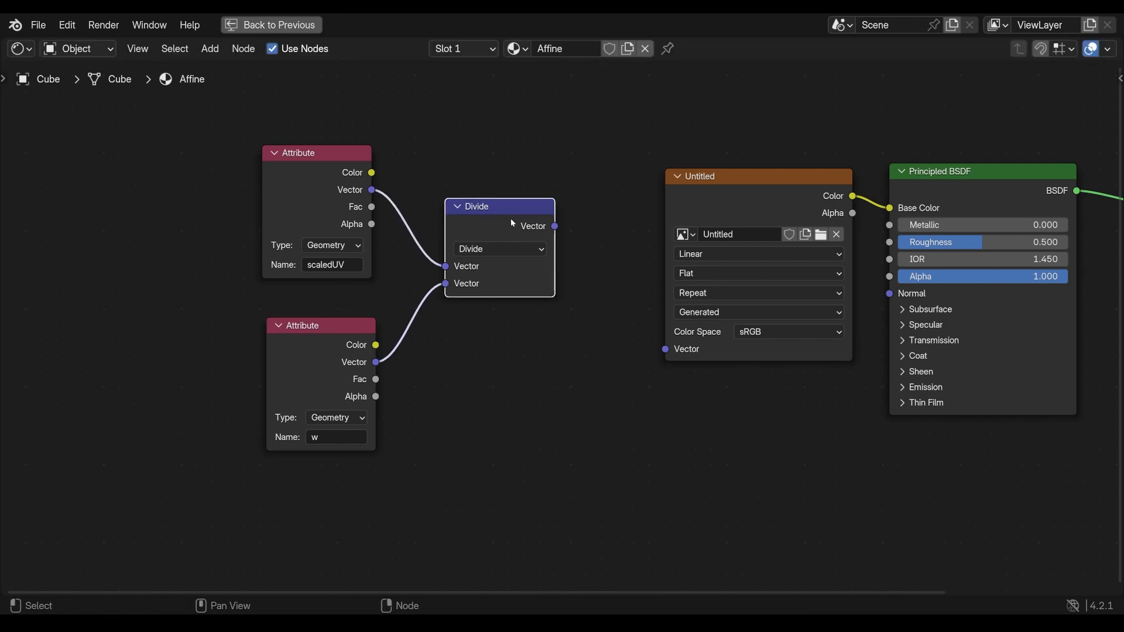
Connect the Divide node's output to the Image Texture's Vector input and move the Image Texture node closer to it.
left_click_drag(555, 227, 673, 351)
left_click_drag(728, 188, 679, 174)
scroll(697, 199, "down", 2)
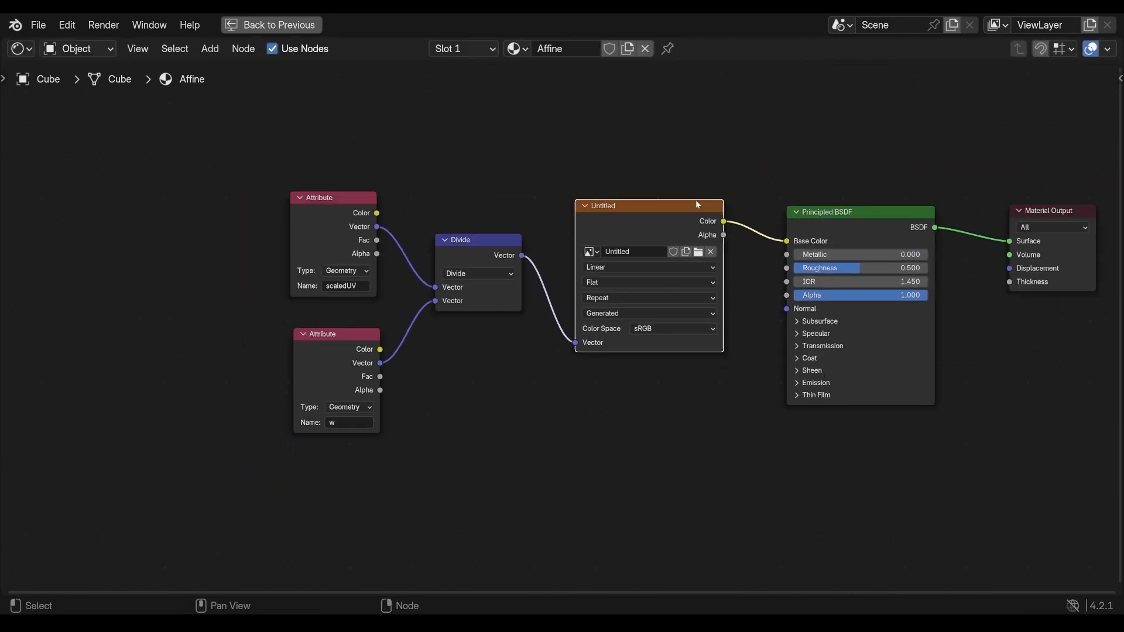
Restore the full layout and examine the texture warping on the cube from different angles and distances.
key("ctrl+space")
scroll(392, 197, "up", 3)
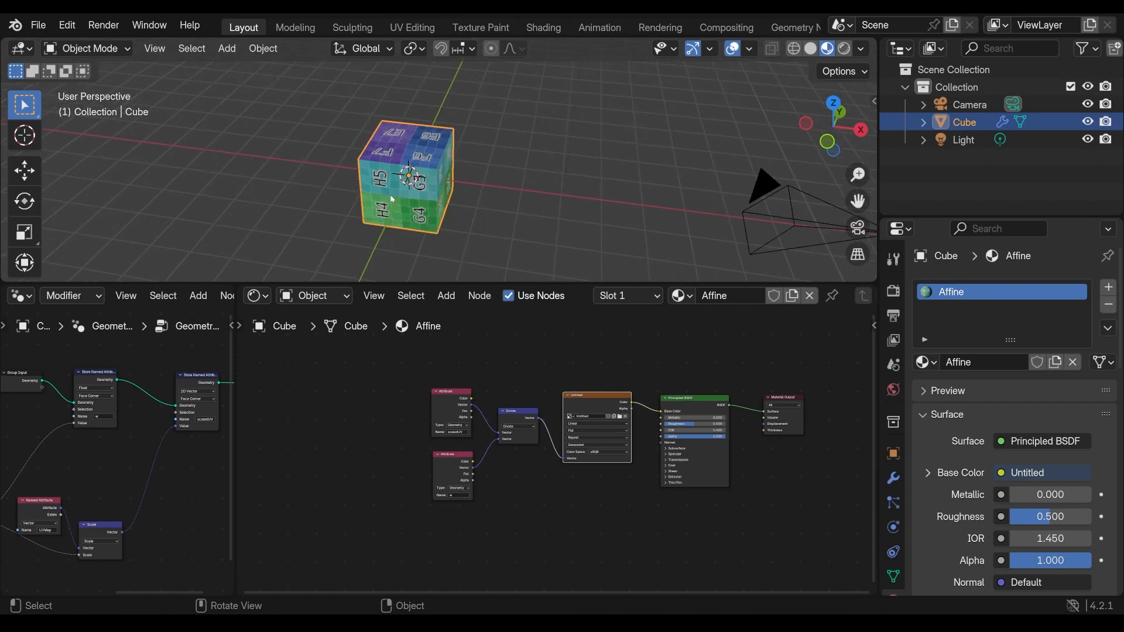
scroll(410, 182, "down", 2)
middle_click_drag(412, 184, 397, 173)
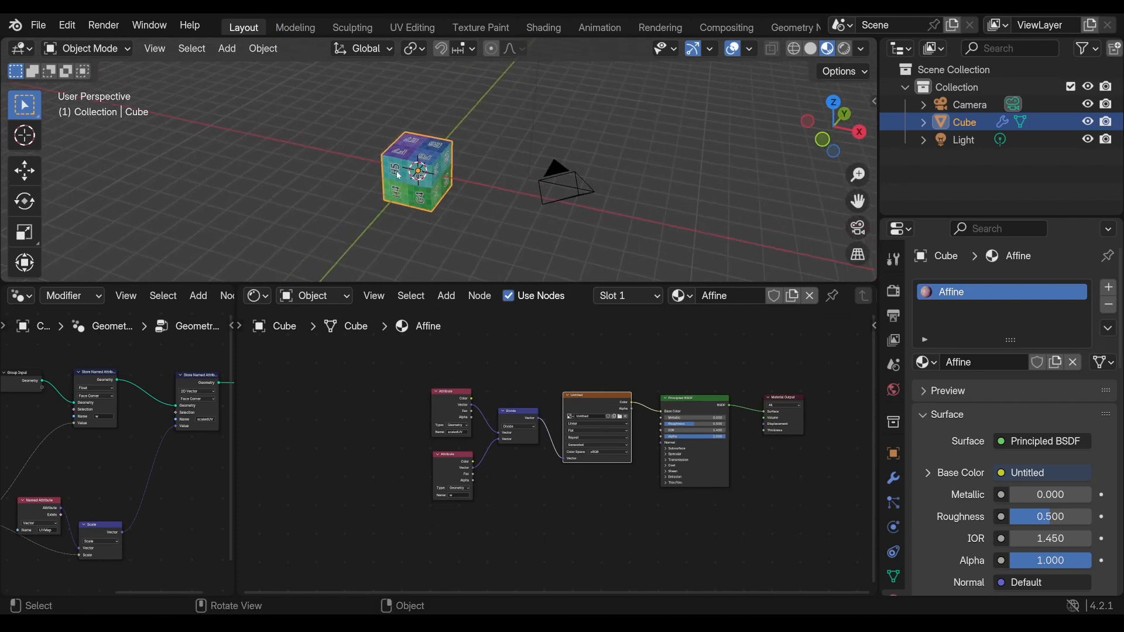
middle_click_drag(555, 202, 570, 169)
scroll(574, 189, "up", 5)
scroll(570, 180, "down", 5)
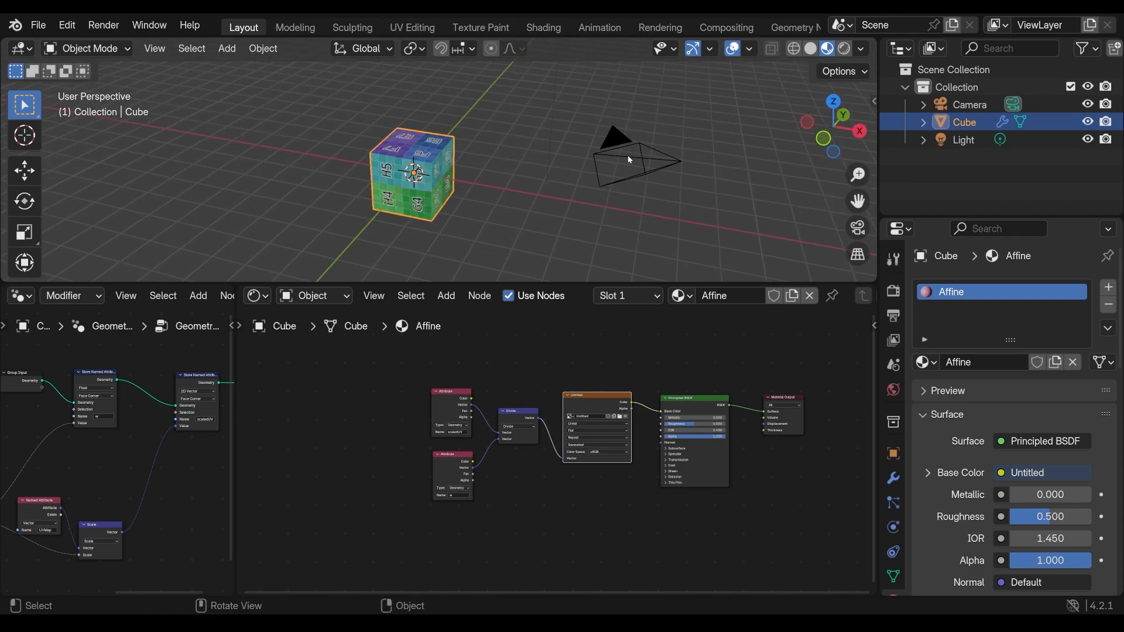
Select the camera, look through it and maximize the 3D viewport with the camera frame centred.
left_click(631, 159)
key("KP_0")
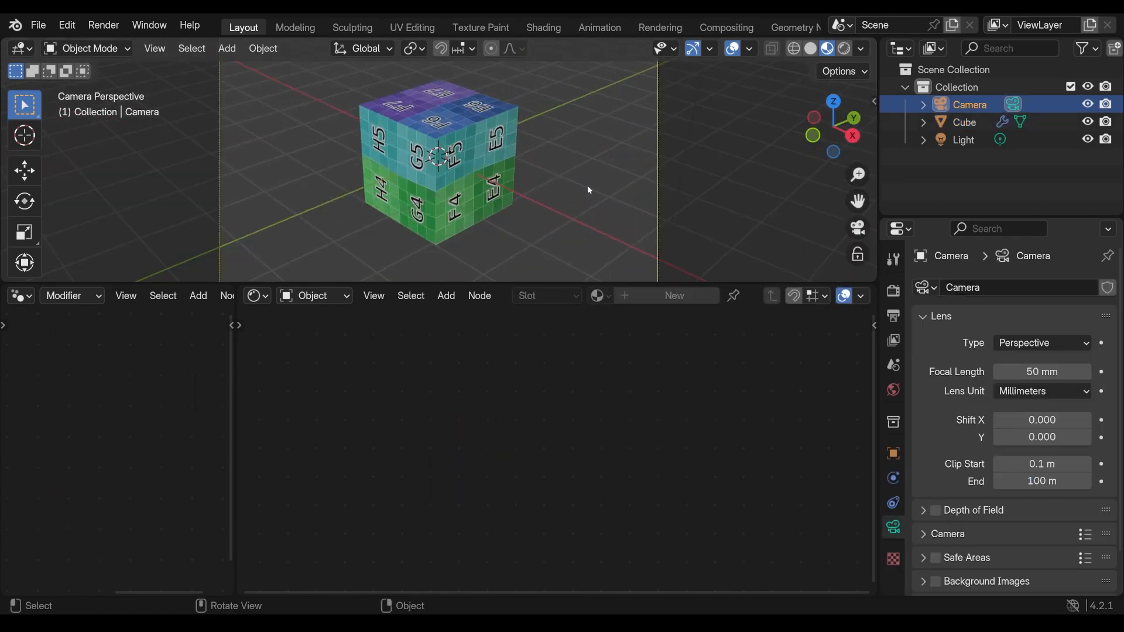
key("ctrl+space")
scroll(654, 272, "up", 2)
middle_click_drag(654, 271, 636, 295, "shift")
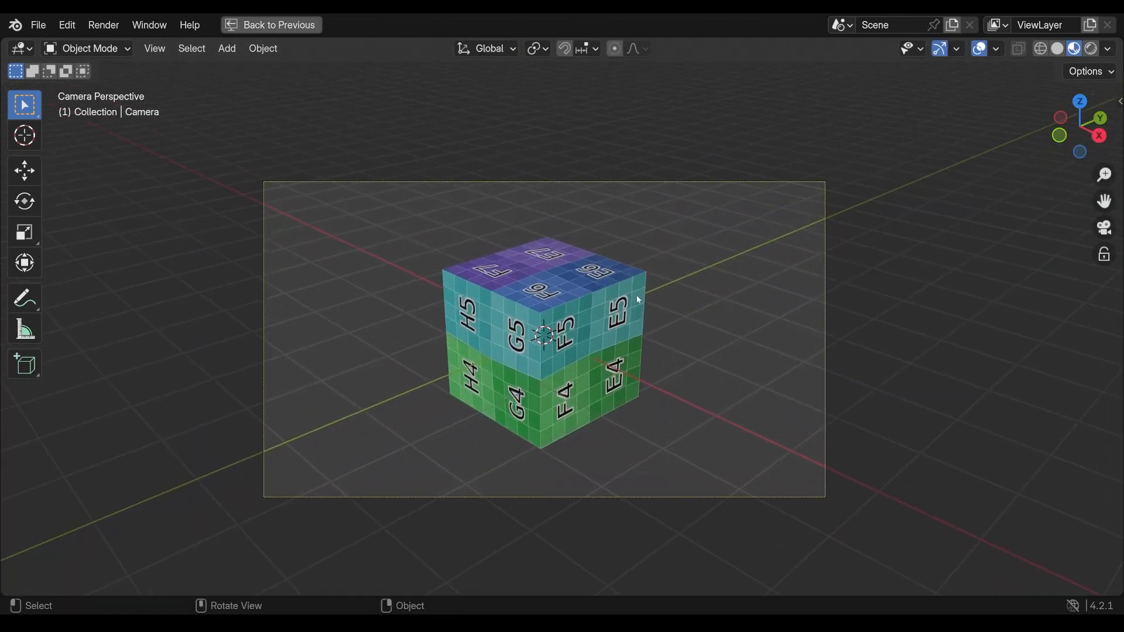
scroll(638, 298, "up", 1)
Start Walk Navigation in the camera view and move around the cube to examine the affine warping up close.
key("F3")
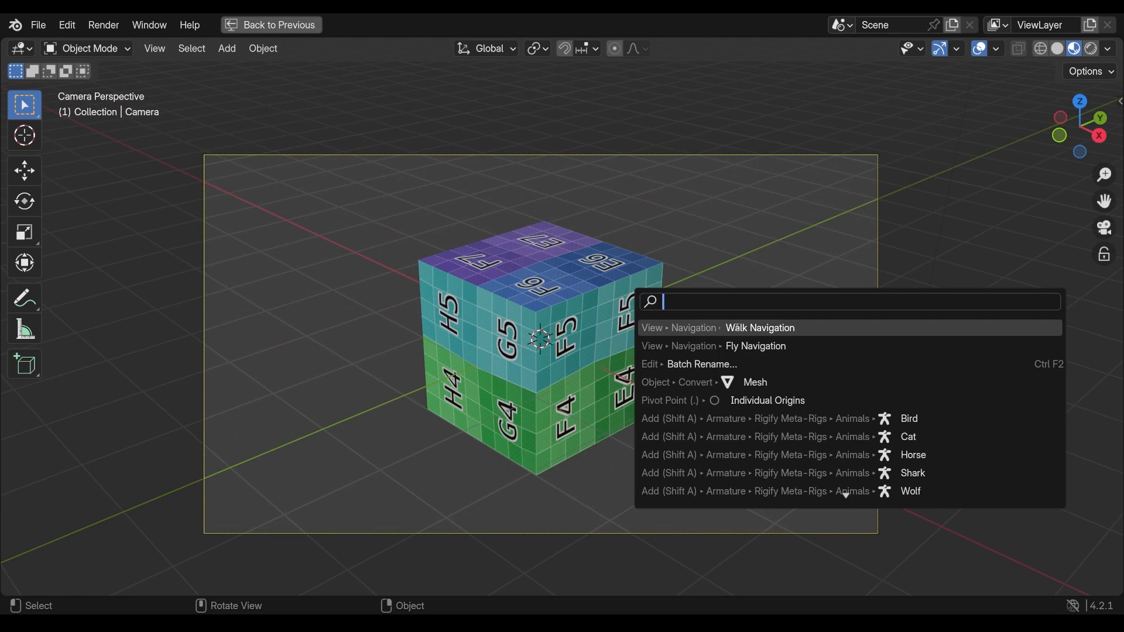
key("Return")
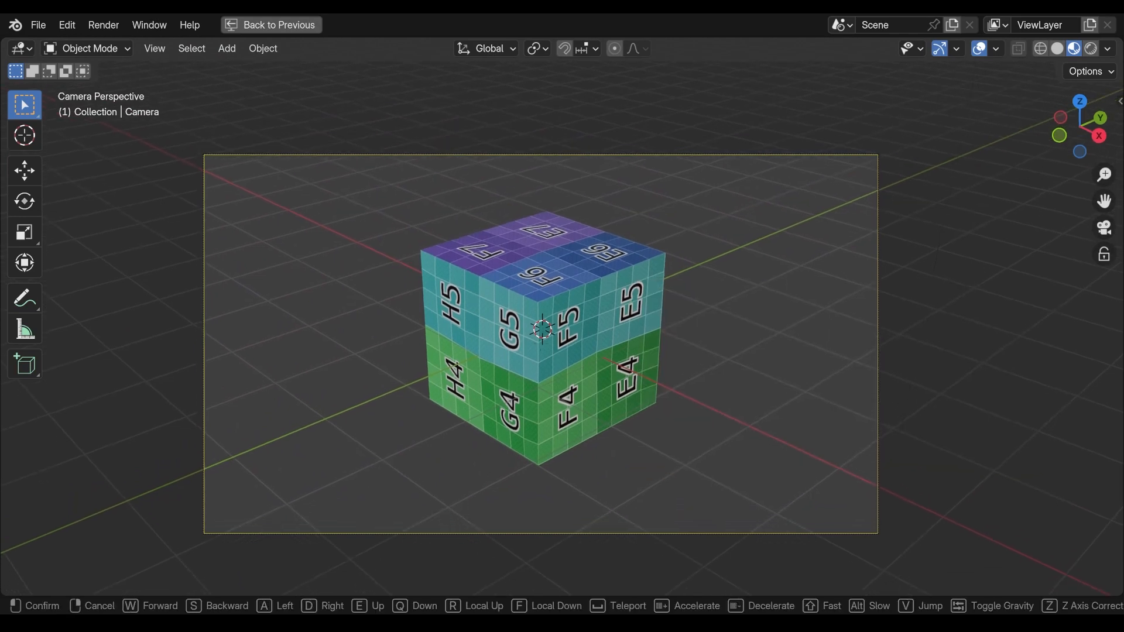
key("w")
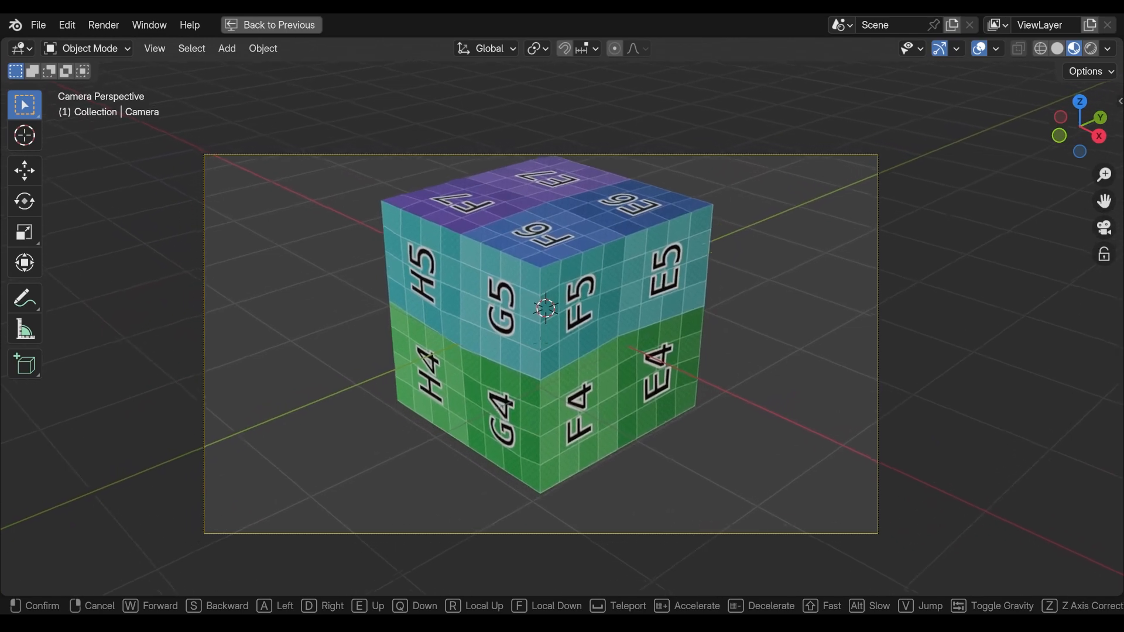
key("a")
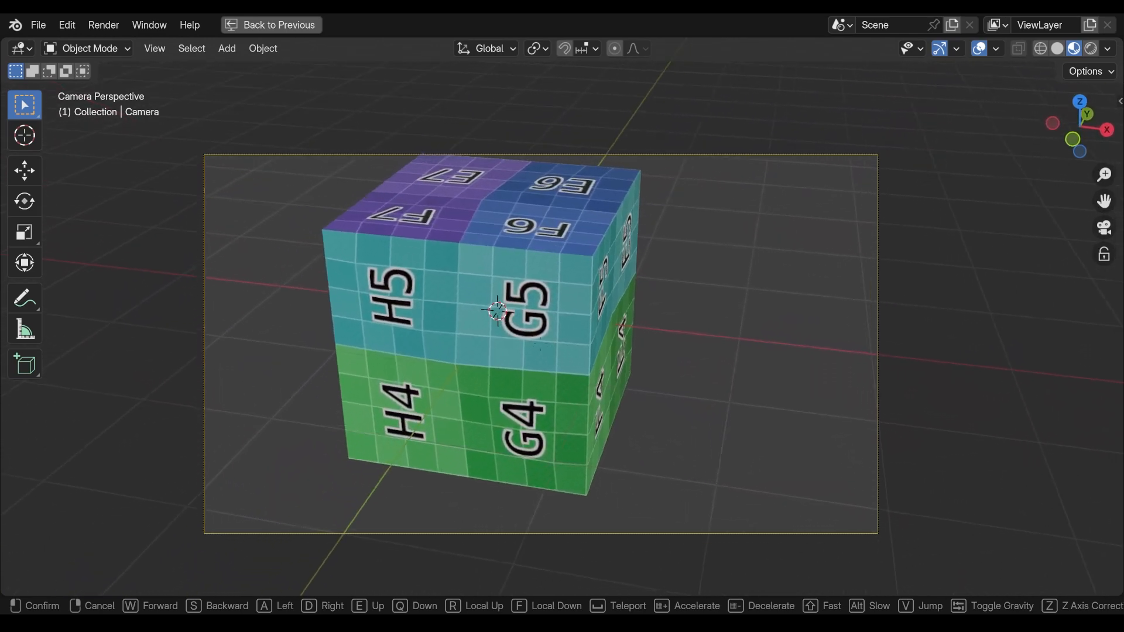
key("w")
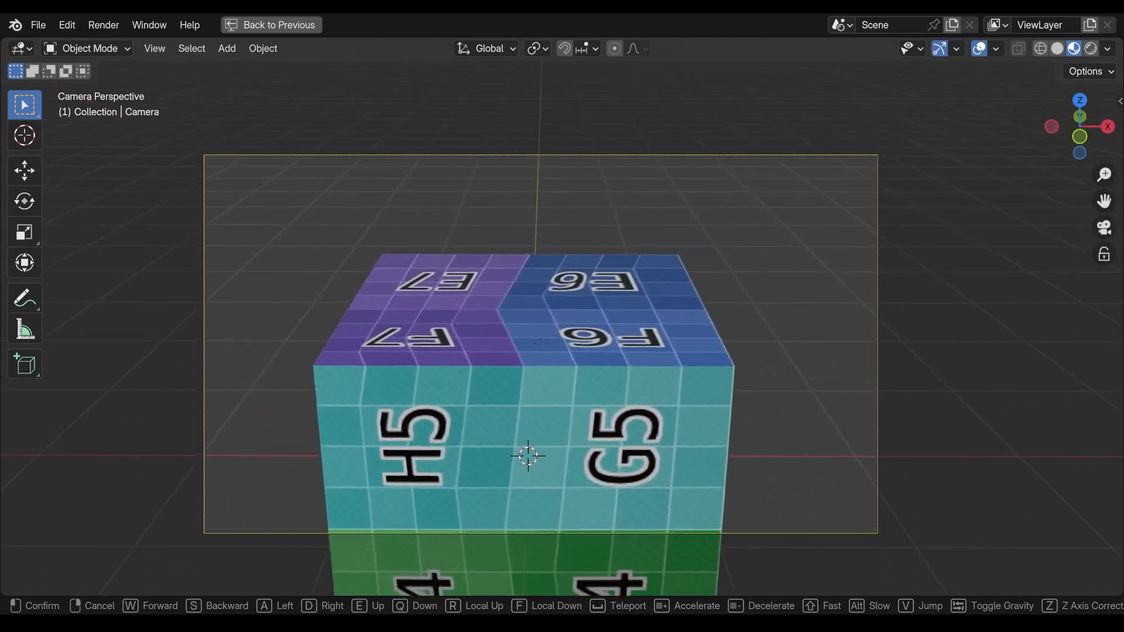
key("s")
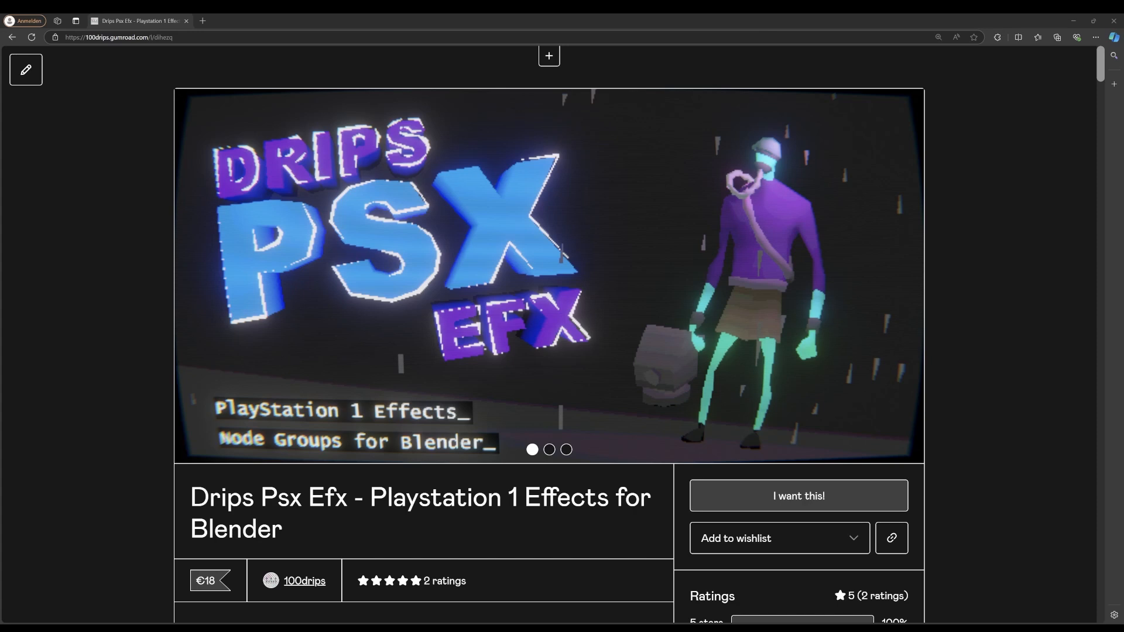
Look through the Drips Psx Efx product page in the web browser, including its vertex snapping section.
left_click_drag(1103, 67, 1084, 186)
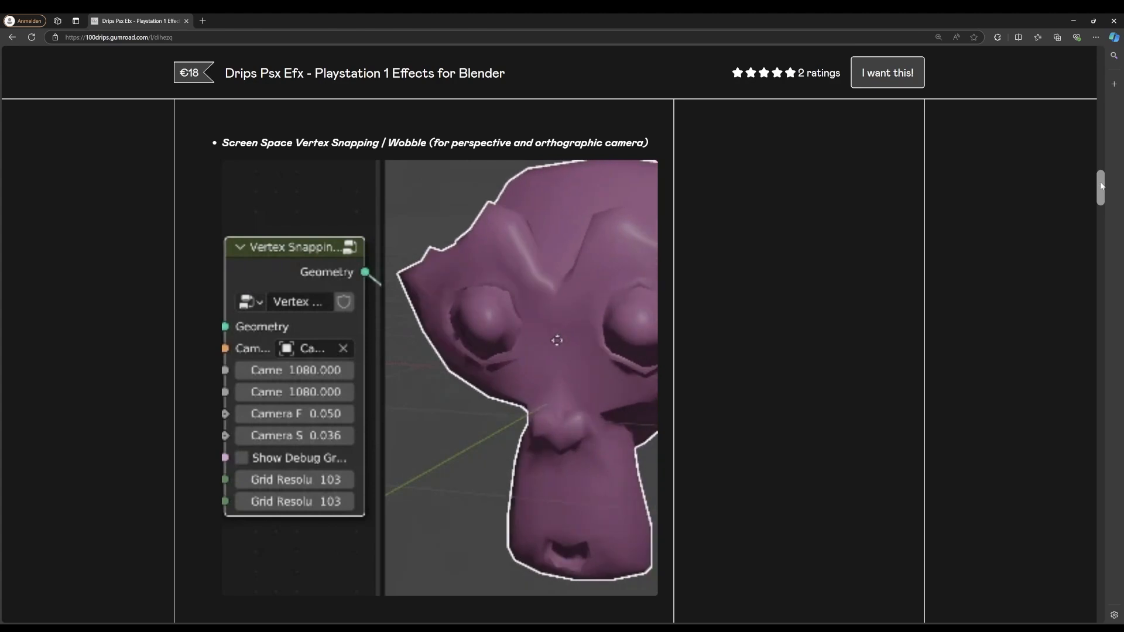
left_click_drag(1101, 186, 1103, 481)
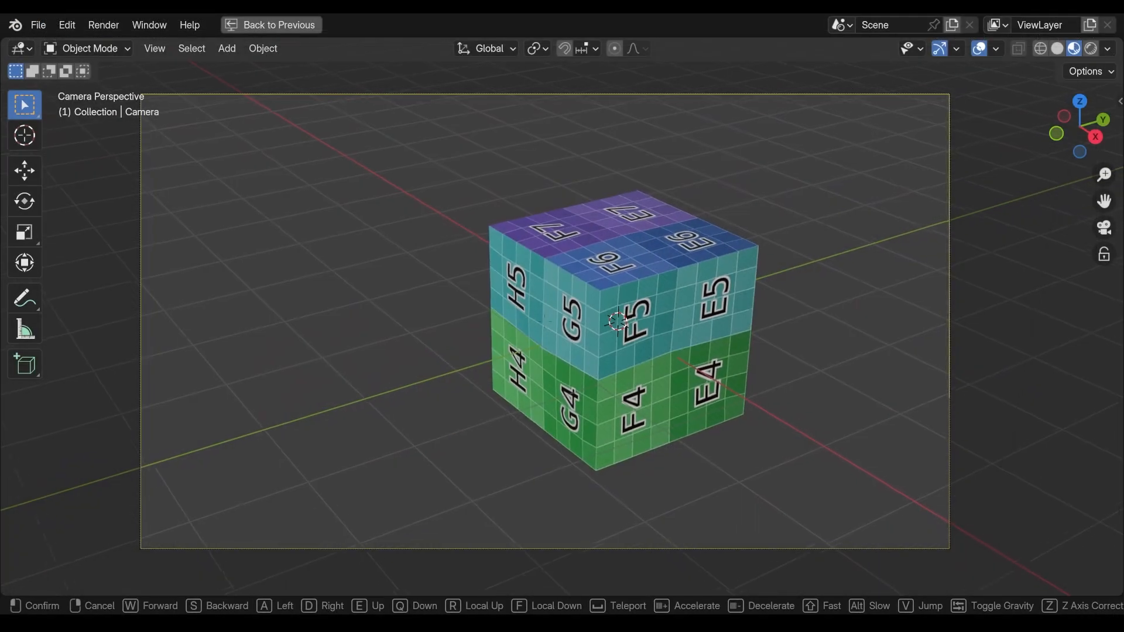
Walk the Blender camera back, forward and sideways around the cube to examine how its texture warps with distance.
key("s")
key("w")
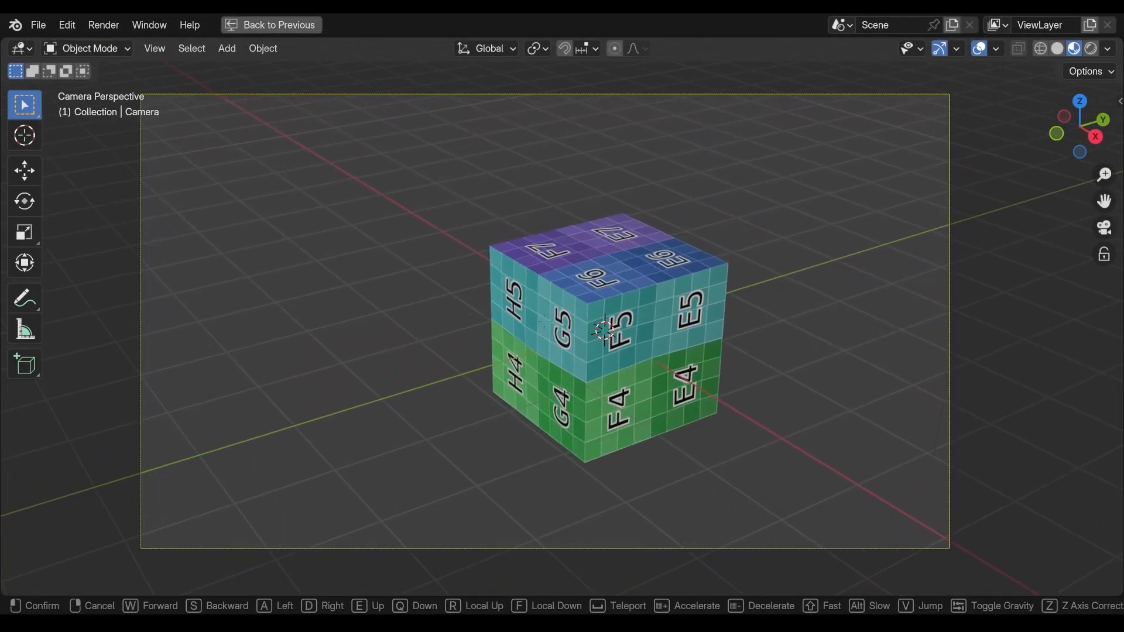
key("w")
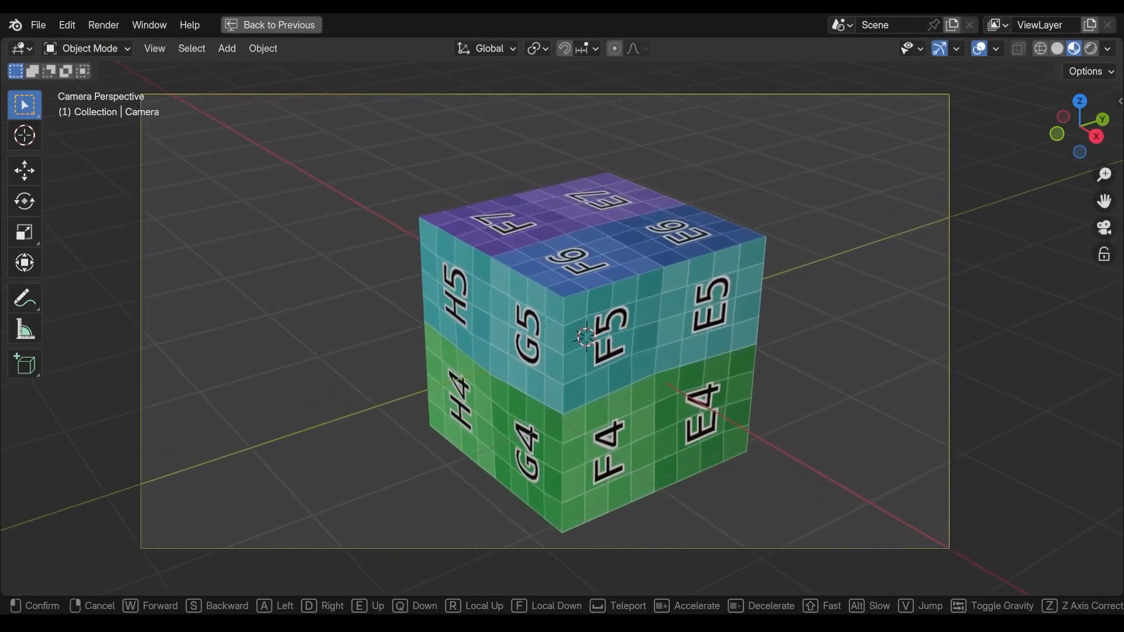
key("w")
key("d")
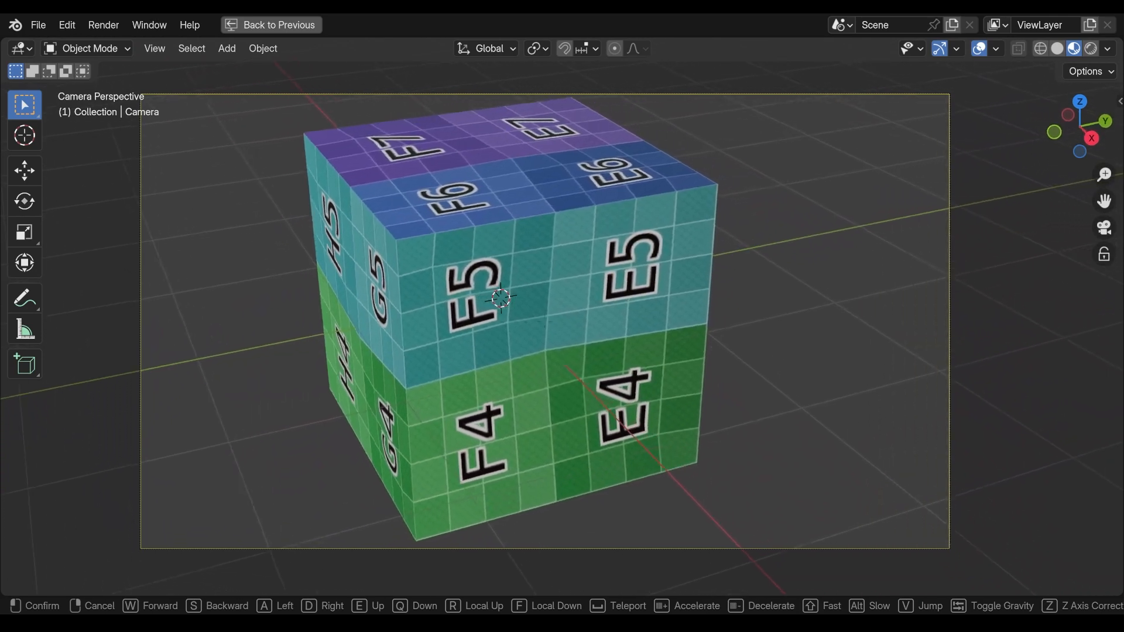
key("s")
key("d")
key("a")
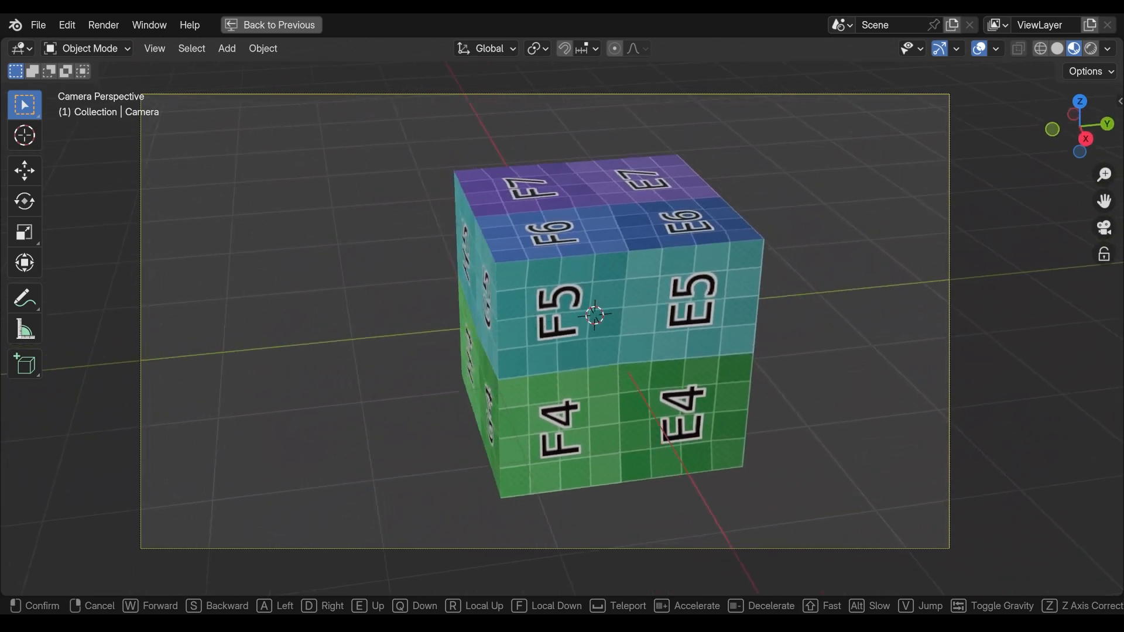
key("a")
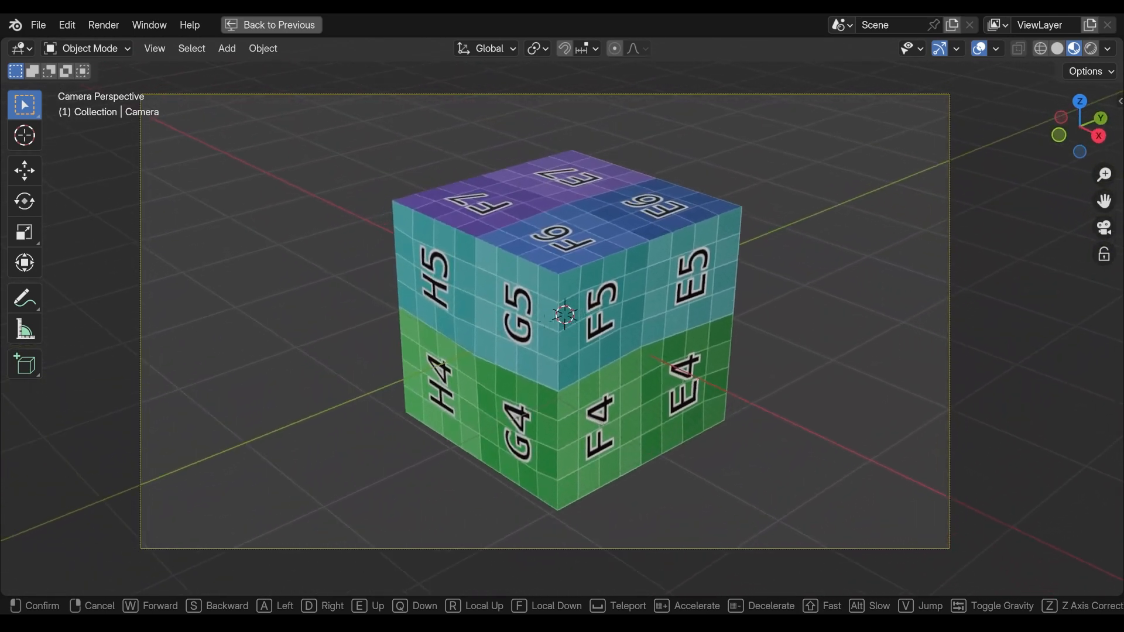
key("w")
key("w")
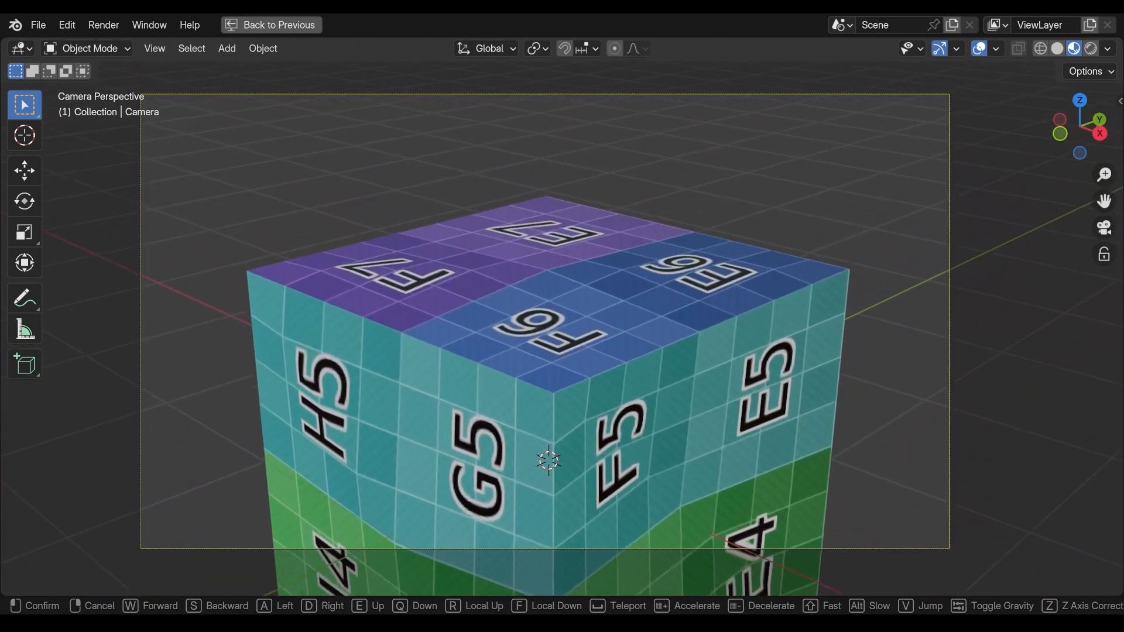